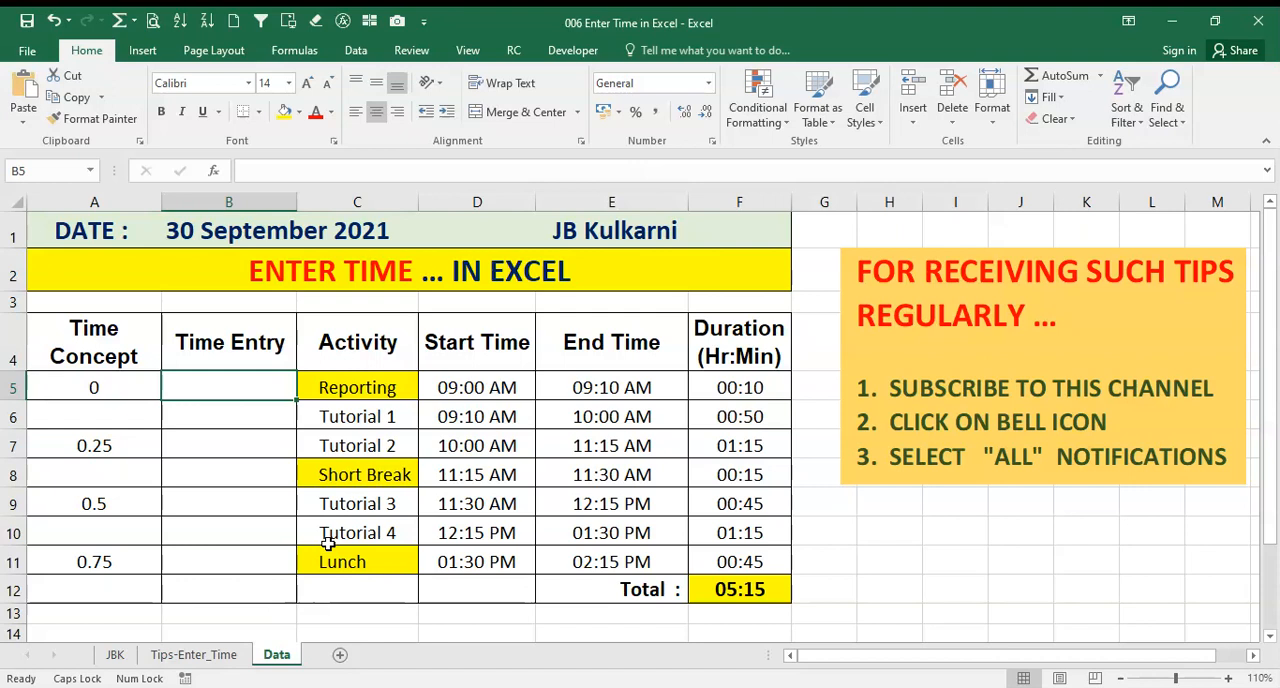
Review the time concept notes on the Tips-Enter_Time sheet, then inspect the Time Concept values in column A of the Data sheet
click(196, 655)
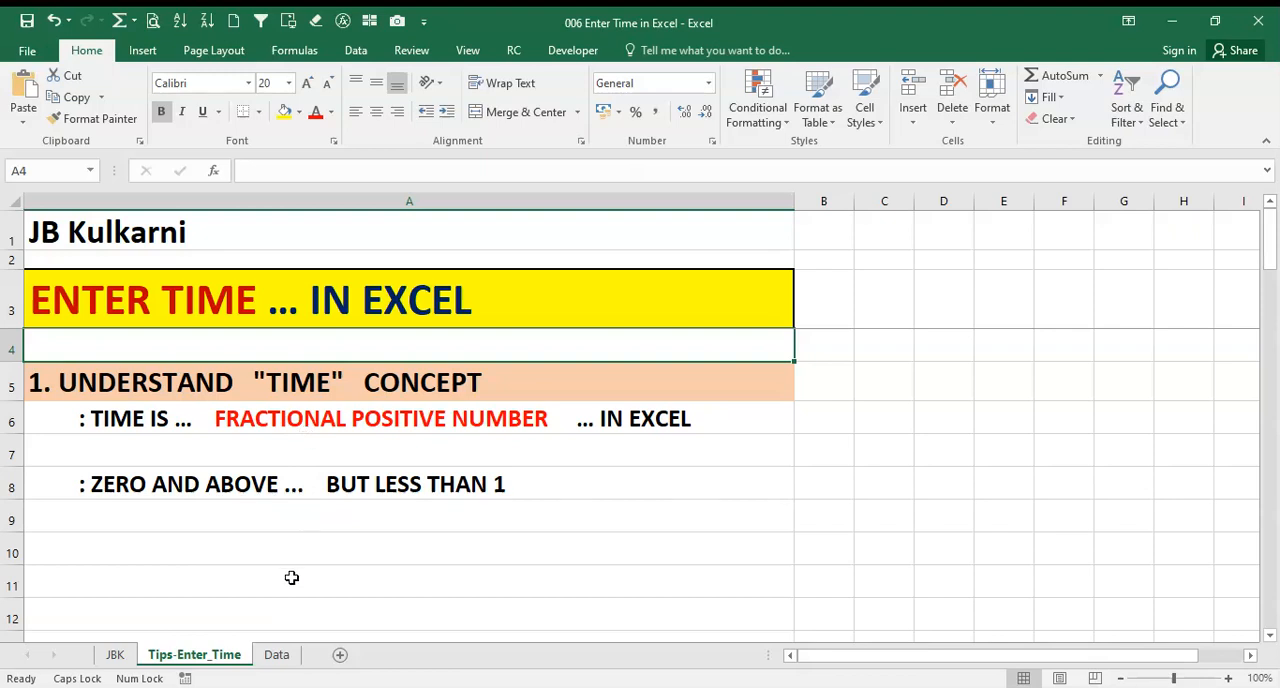
click(278, 656)
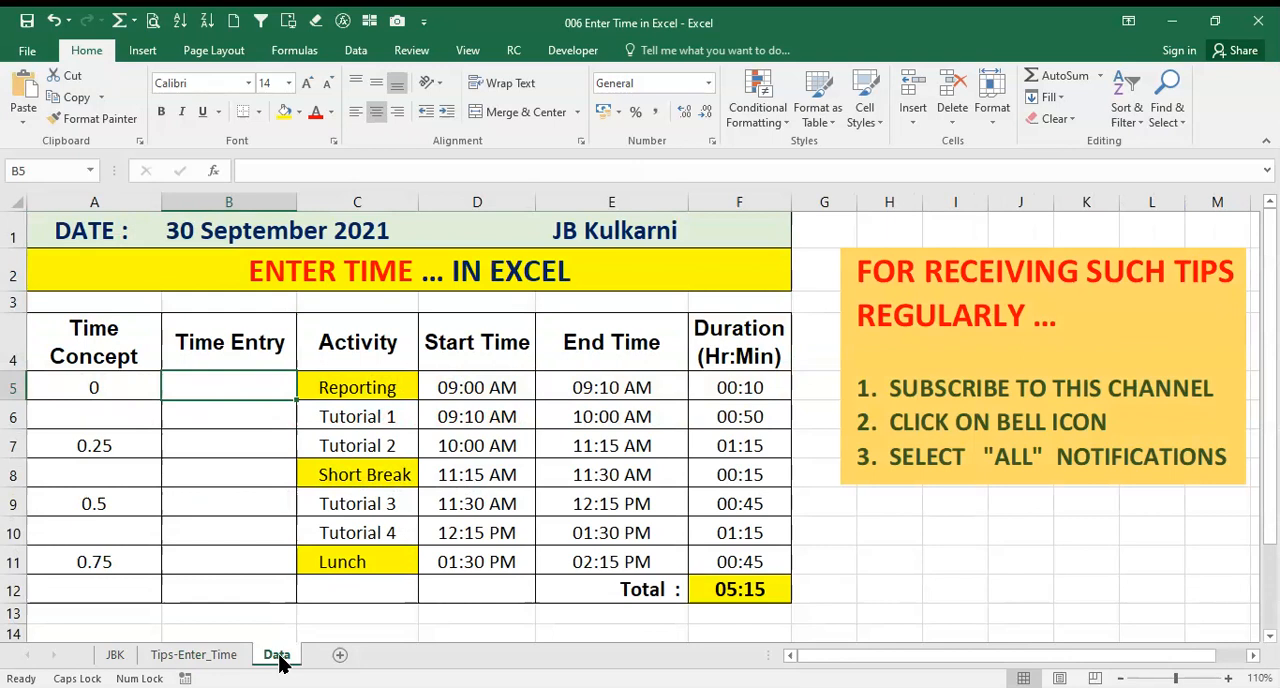
key(Left)
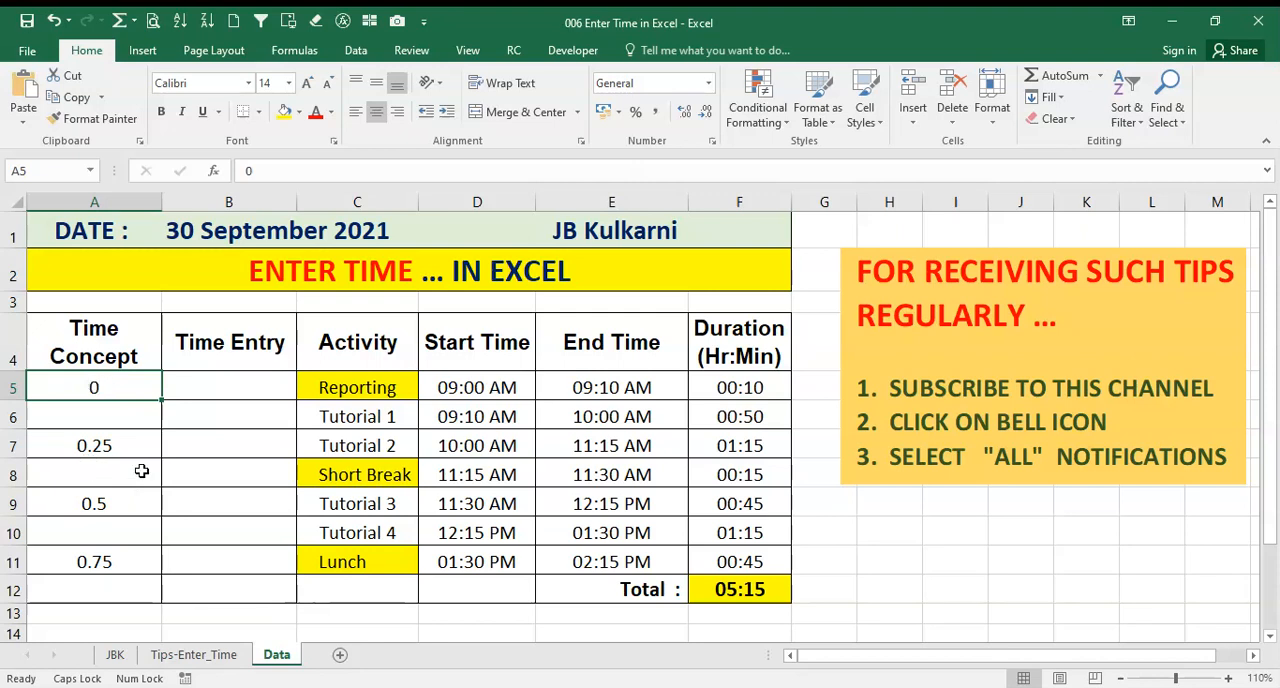
click(93, 447)
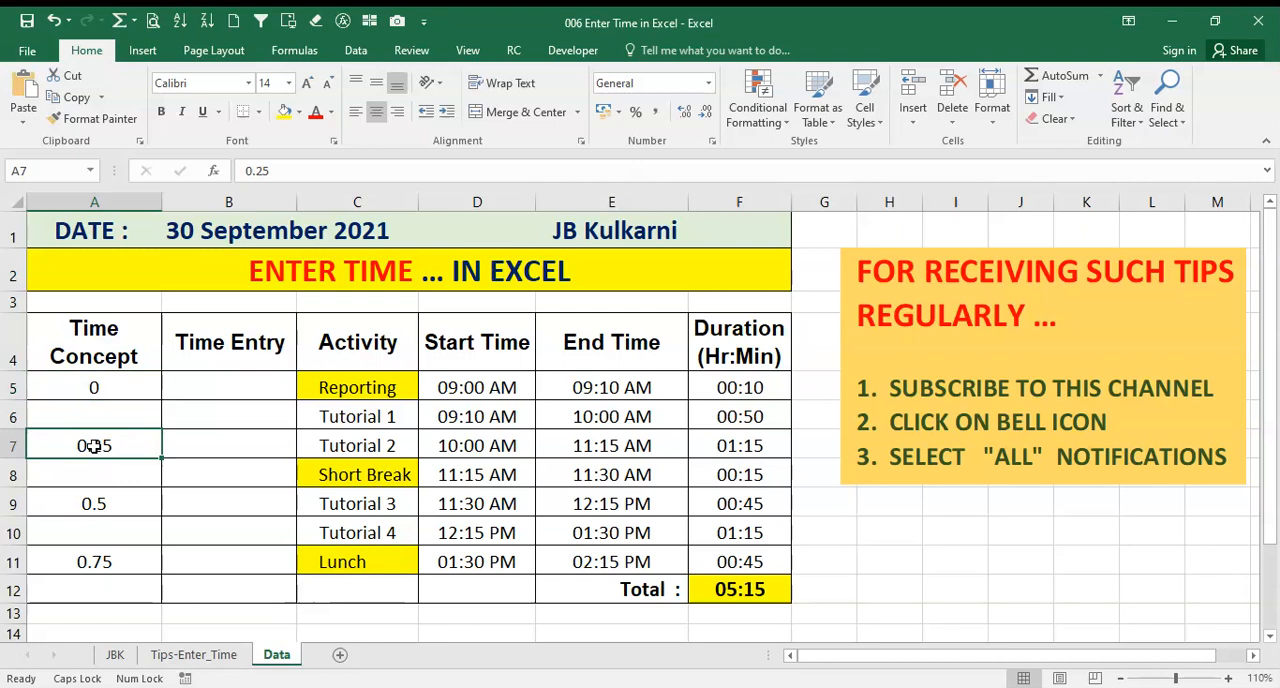
click(100, 502)
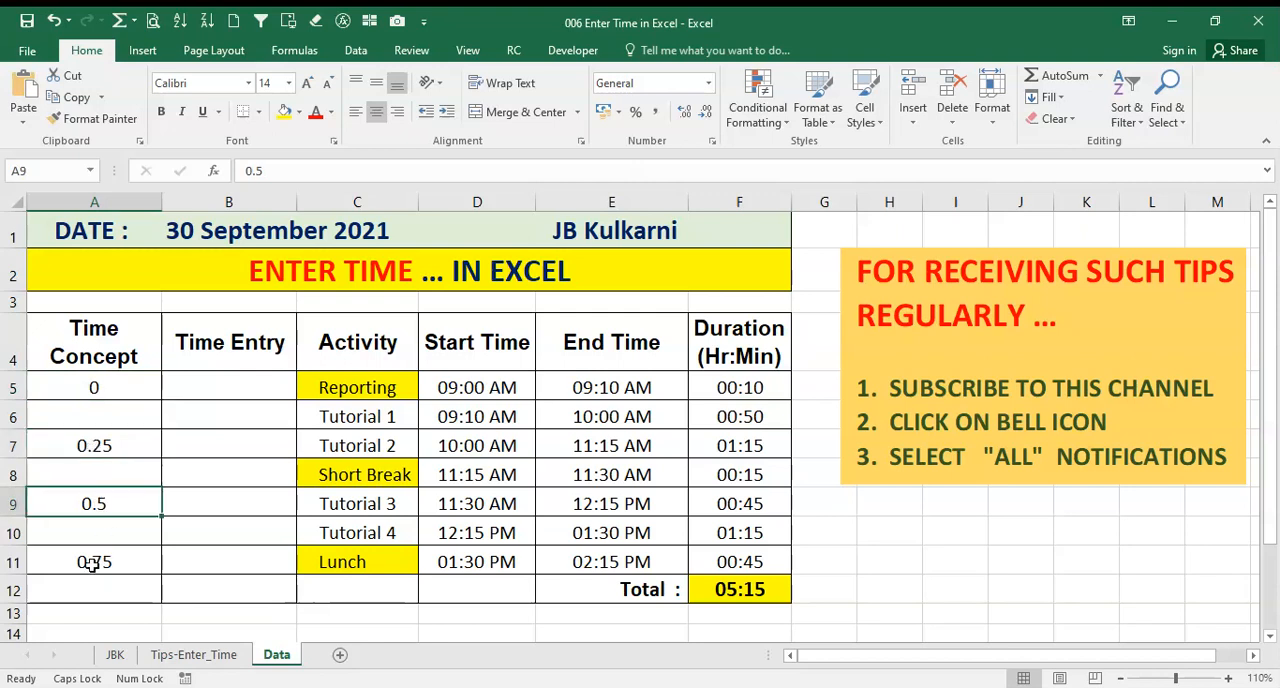
click(91, 565)
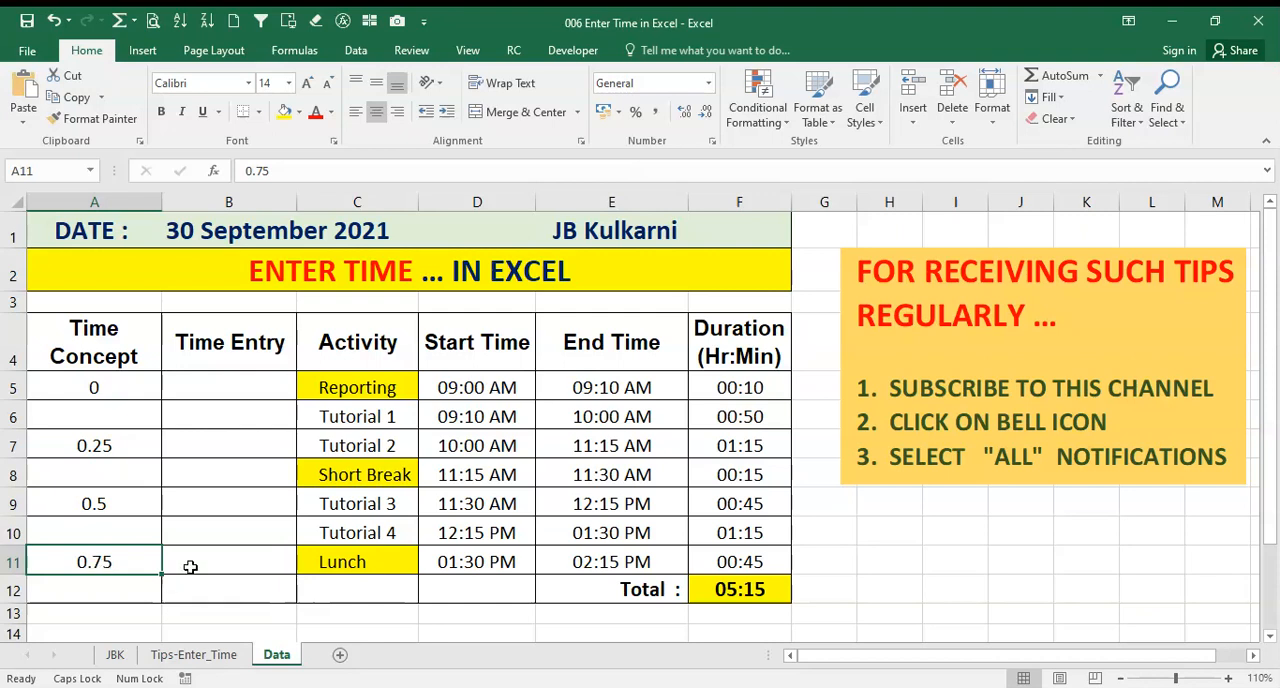
Apply the Time number format to the Time Concept values in cells A5 and A7
click(99, 387)
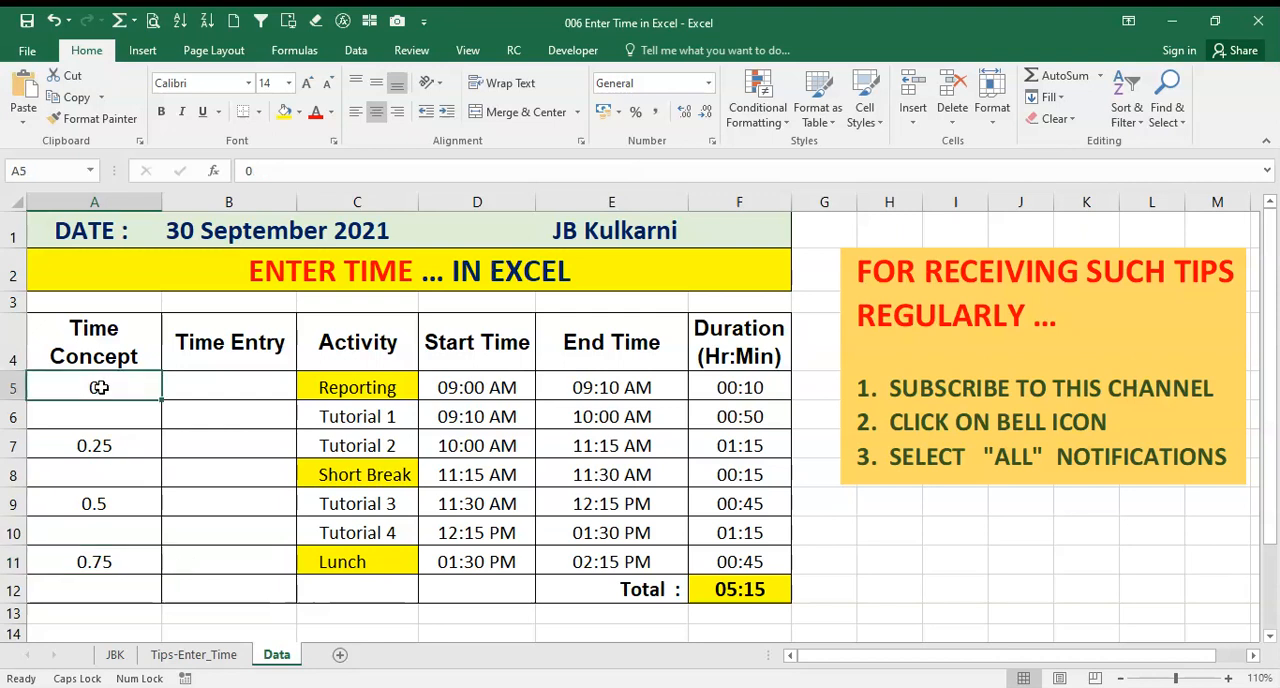
click(709, 84)
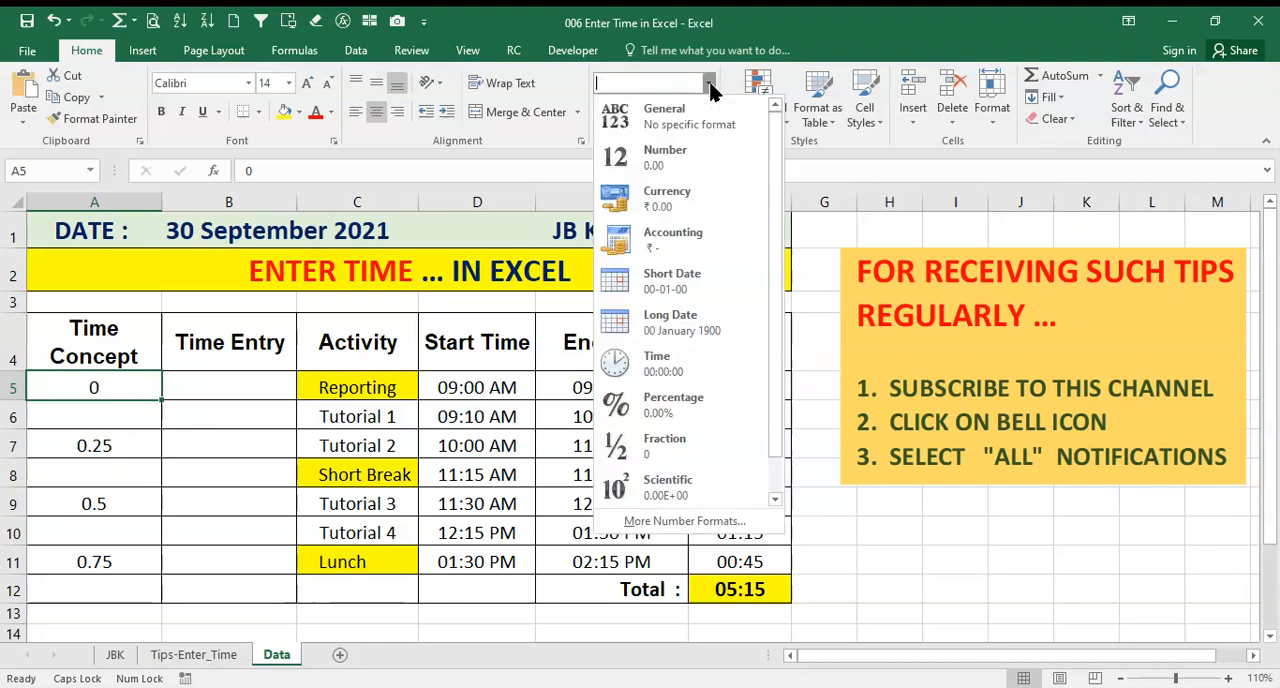
click(662, 365)
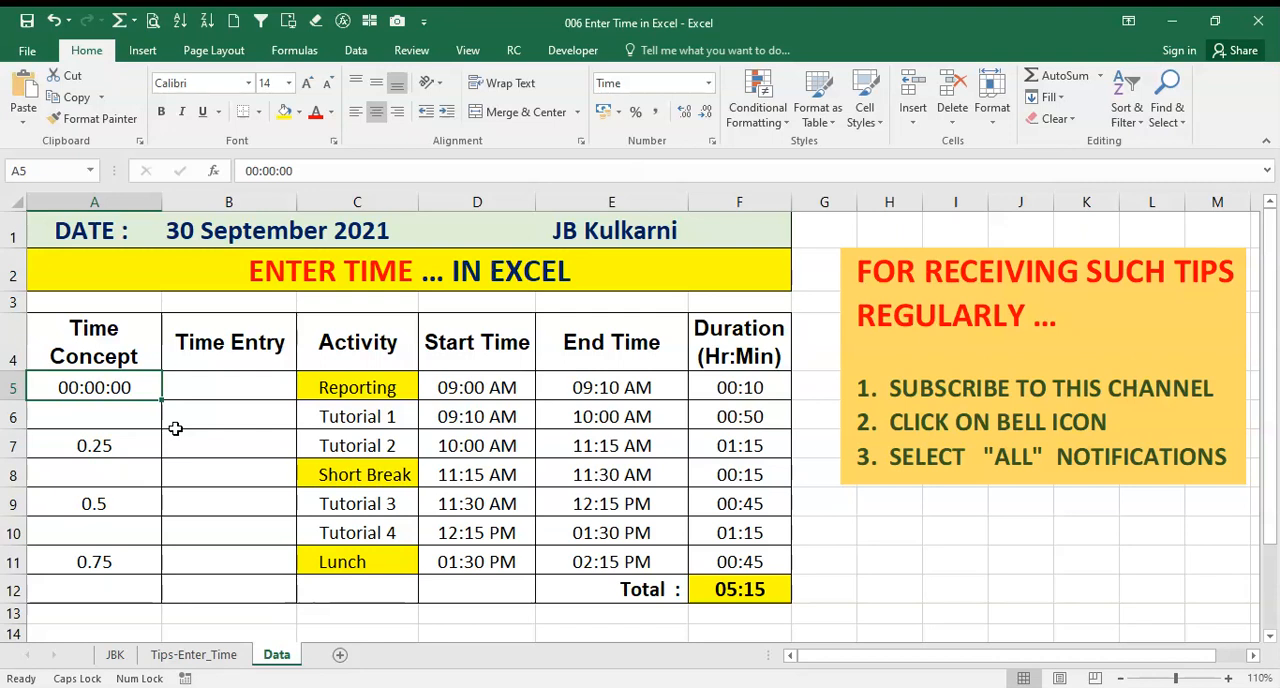
click(101, 446)
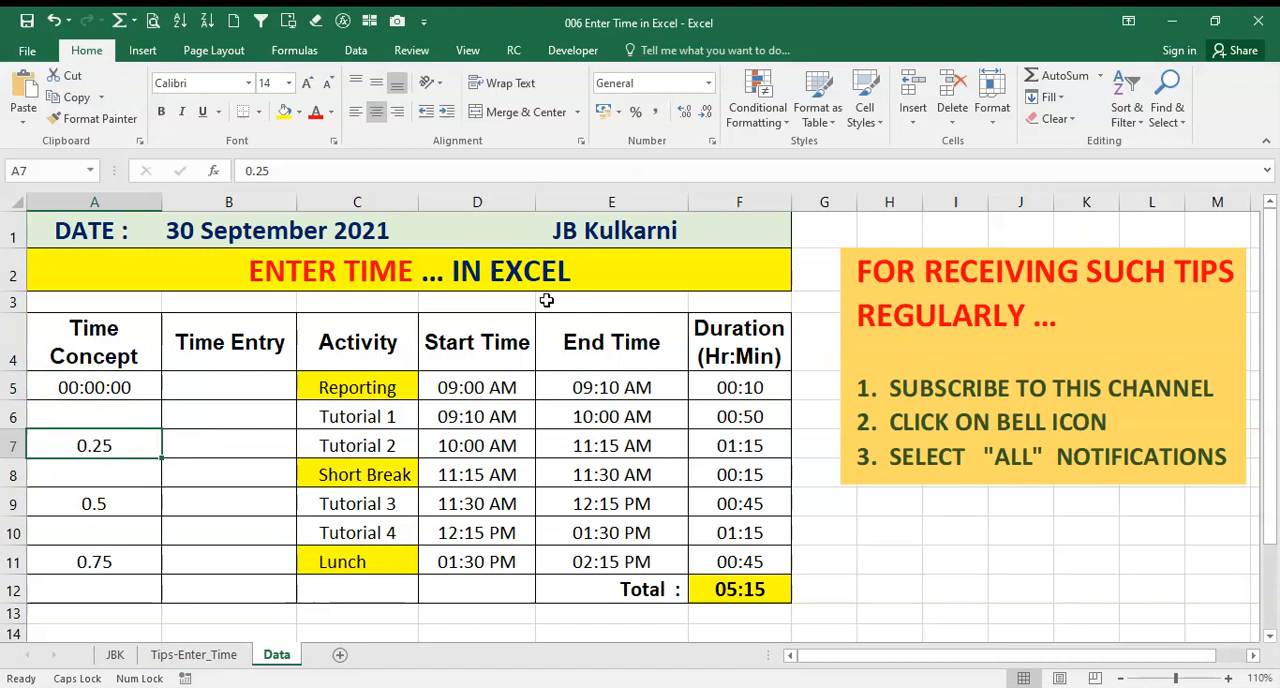
click(707, 86)
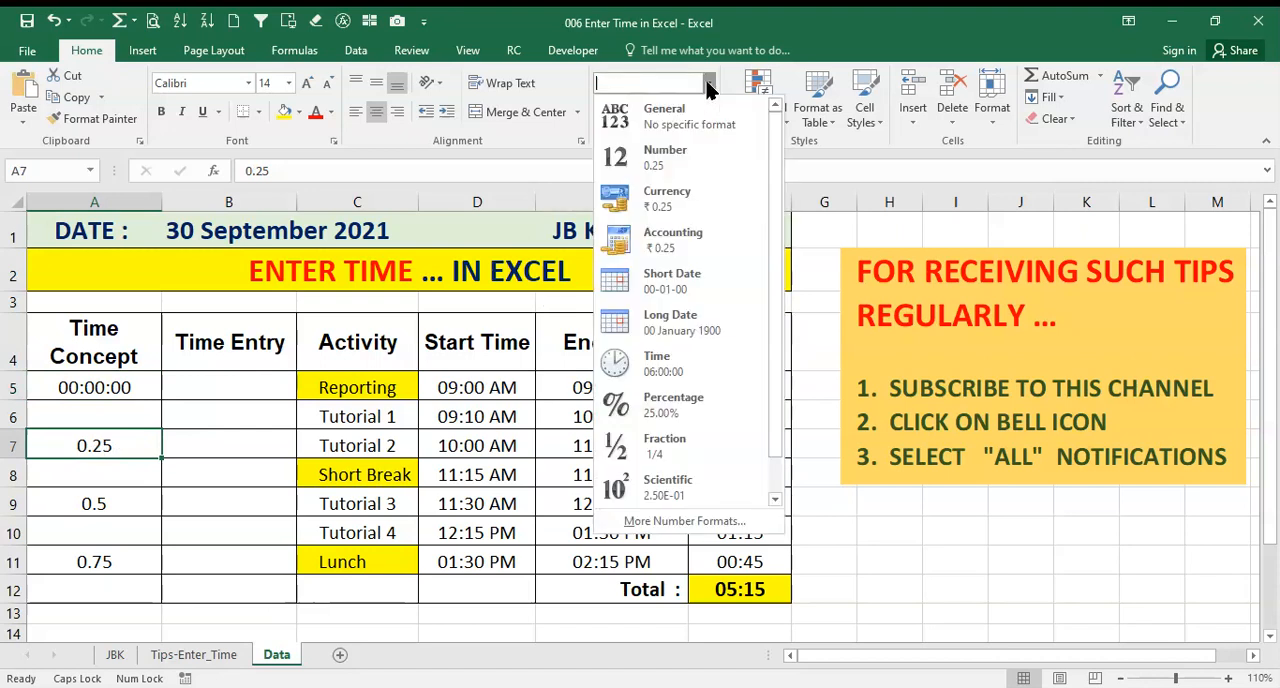
click(661, 367)
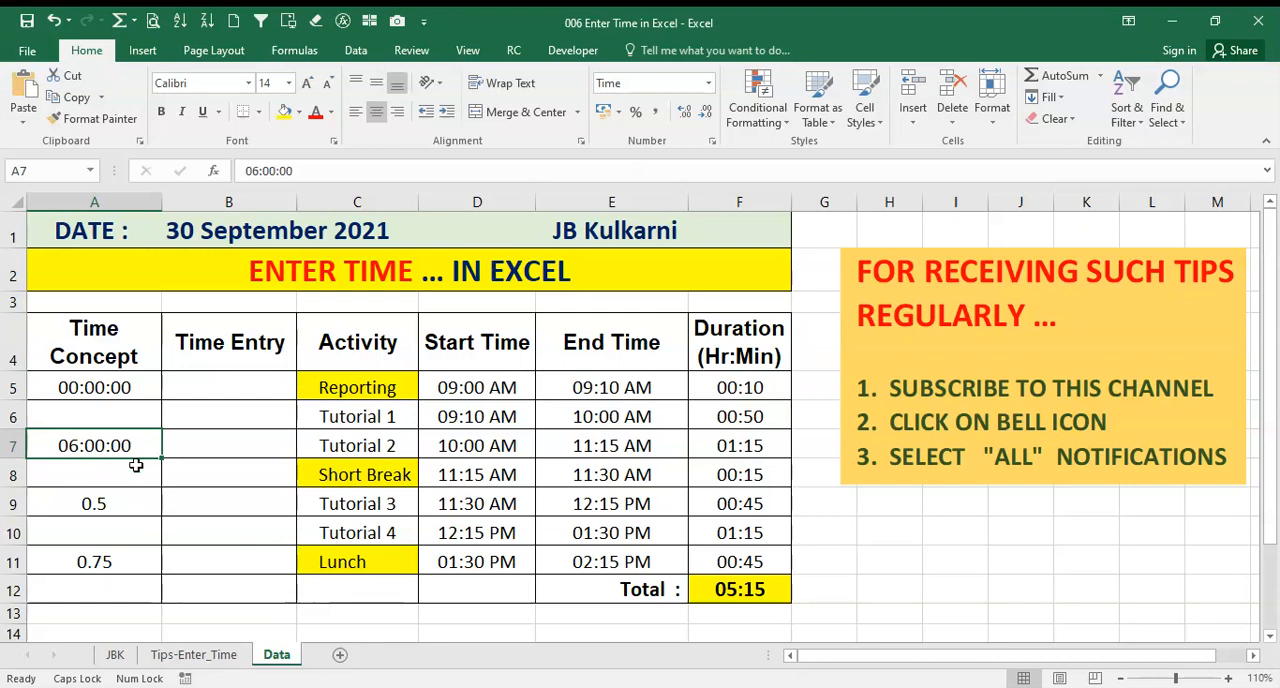
Apply the Time number format to the Time Concept values in cells A9 and A11
click(88, 505)
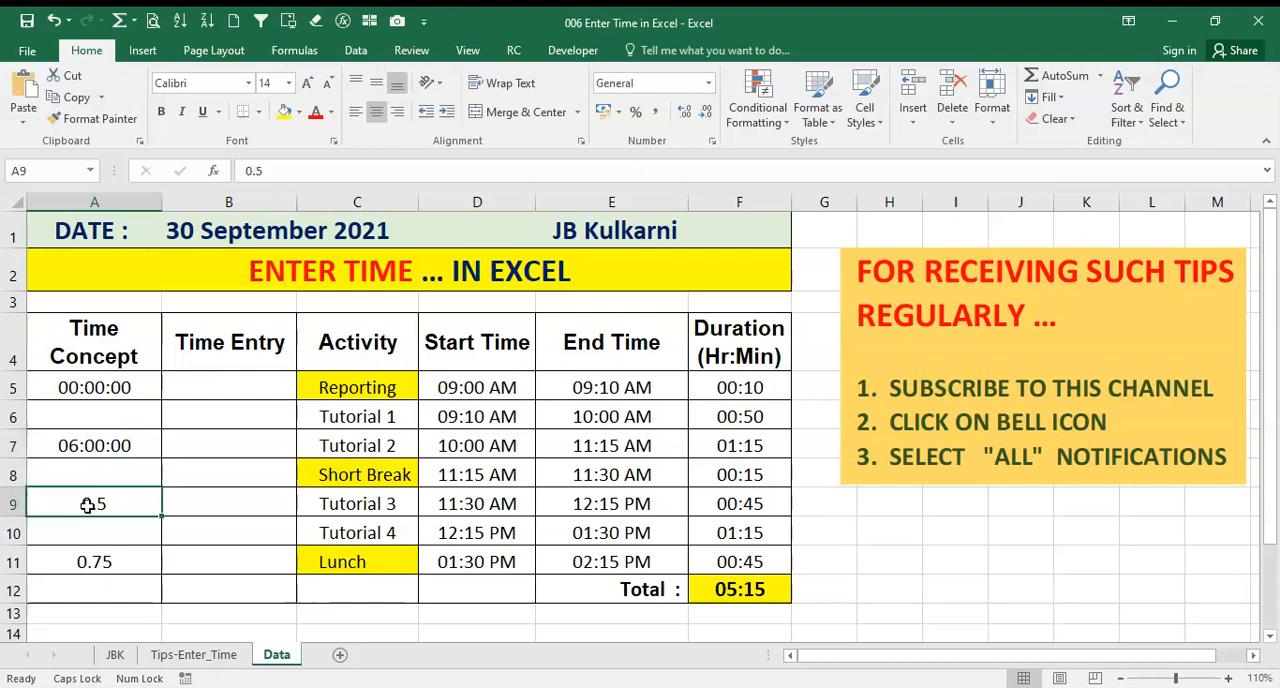
click(709, 84)
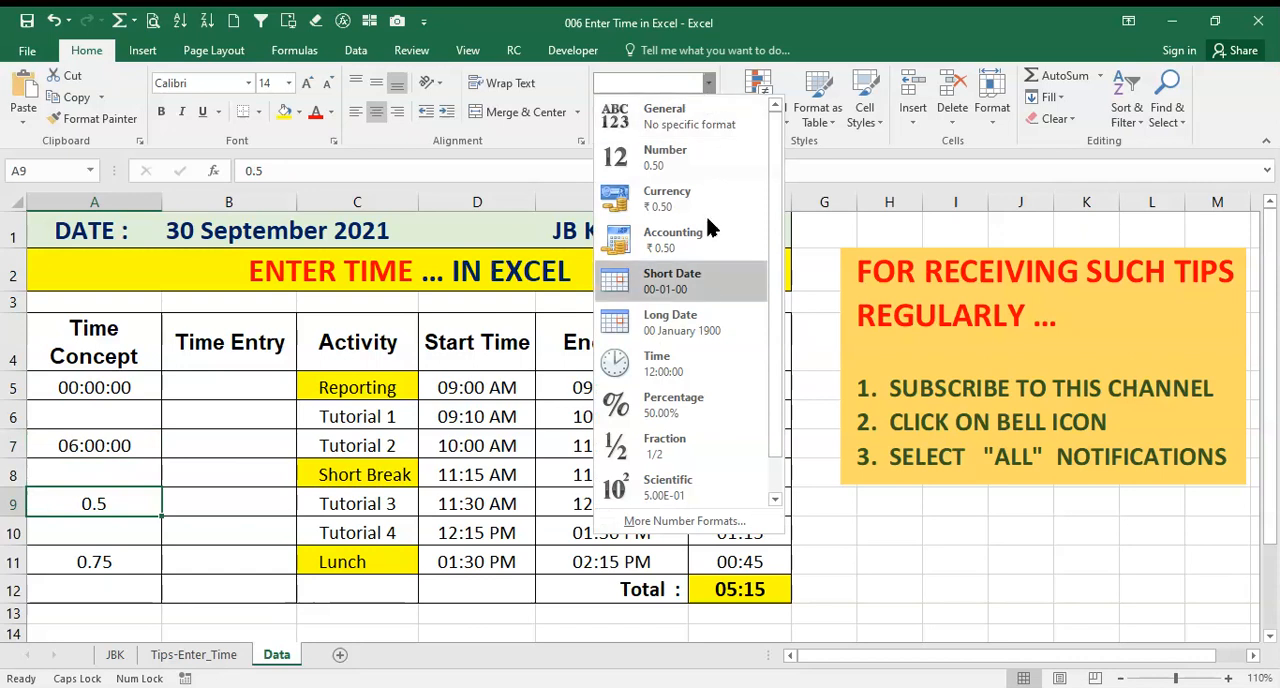
click(668, 370)
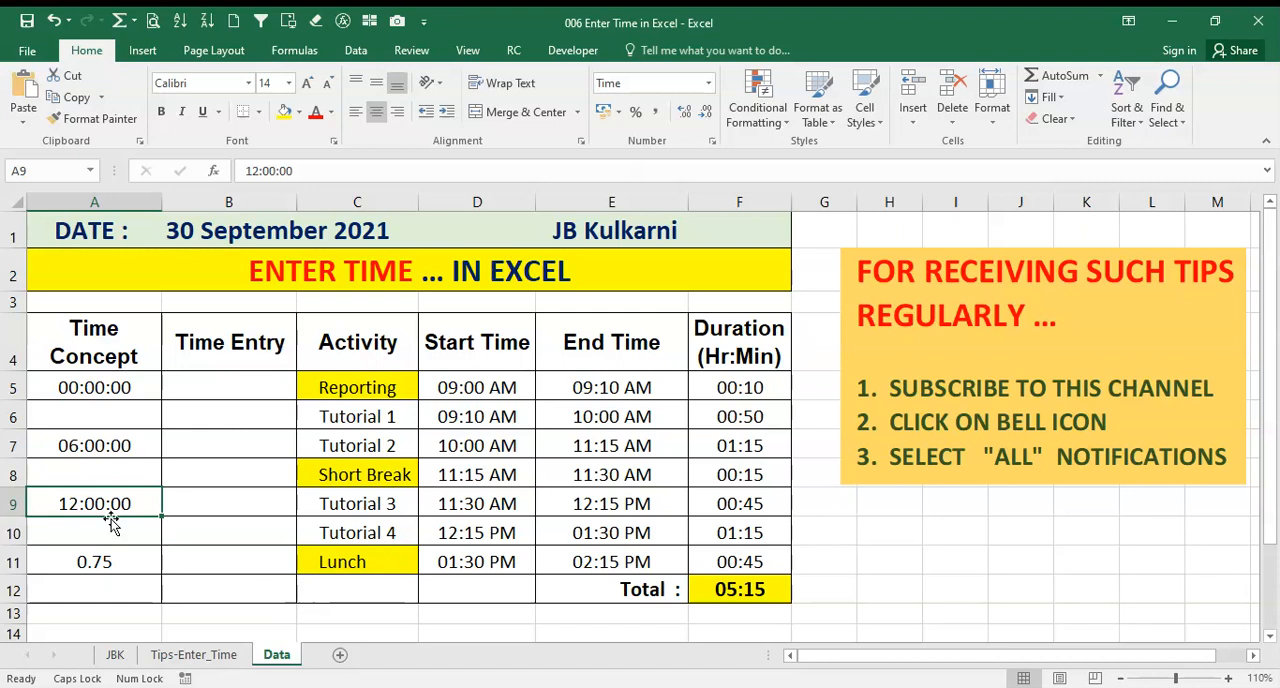
click(72, 563)
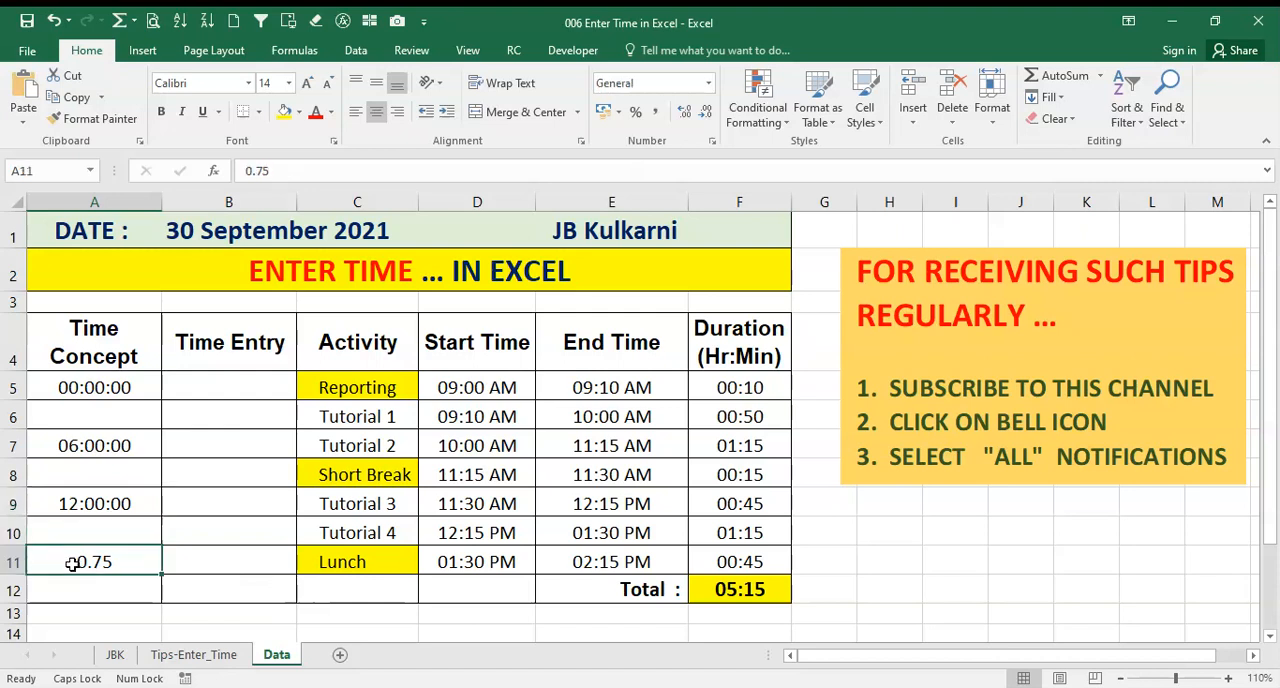
click(707, 84)
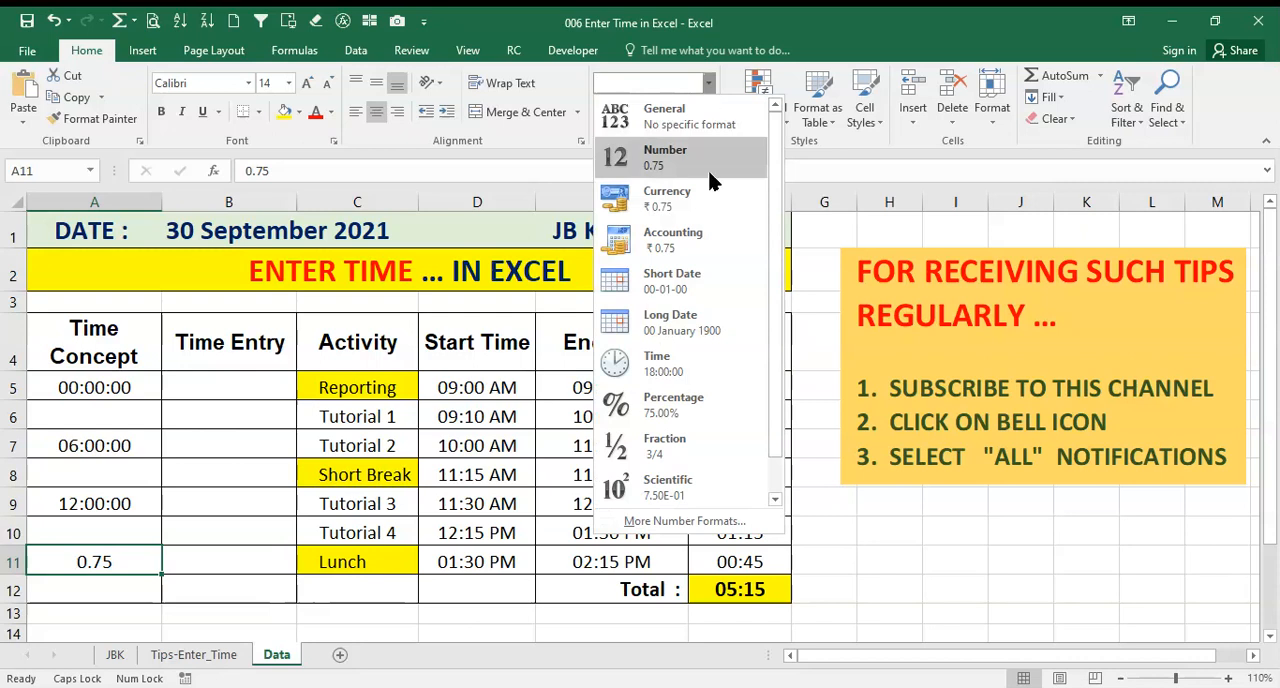
click(668, 370)
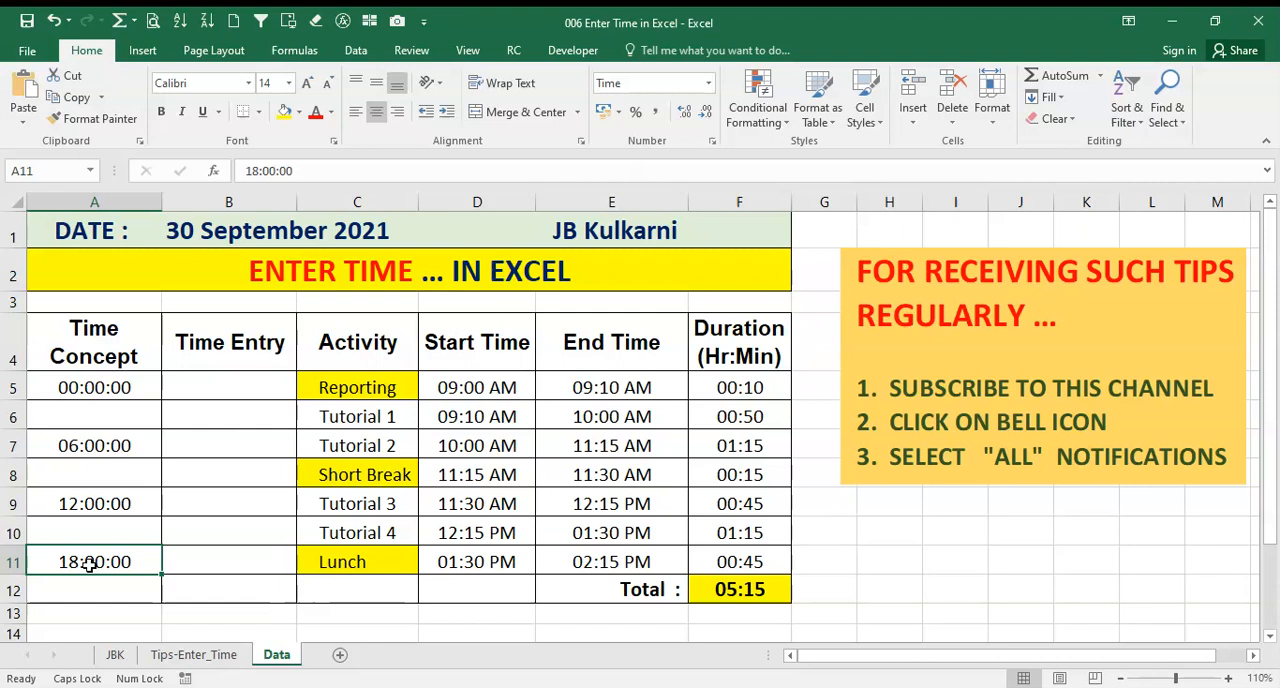
Read the colon separator rules in section 2 of the Tips-Enter_Time sheet and return to the Data sheet
click(163, 658)
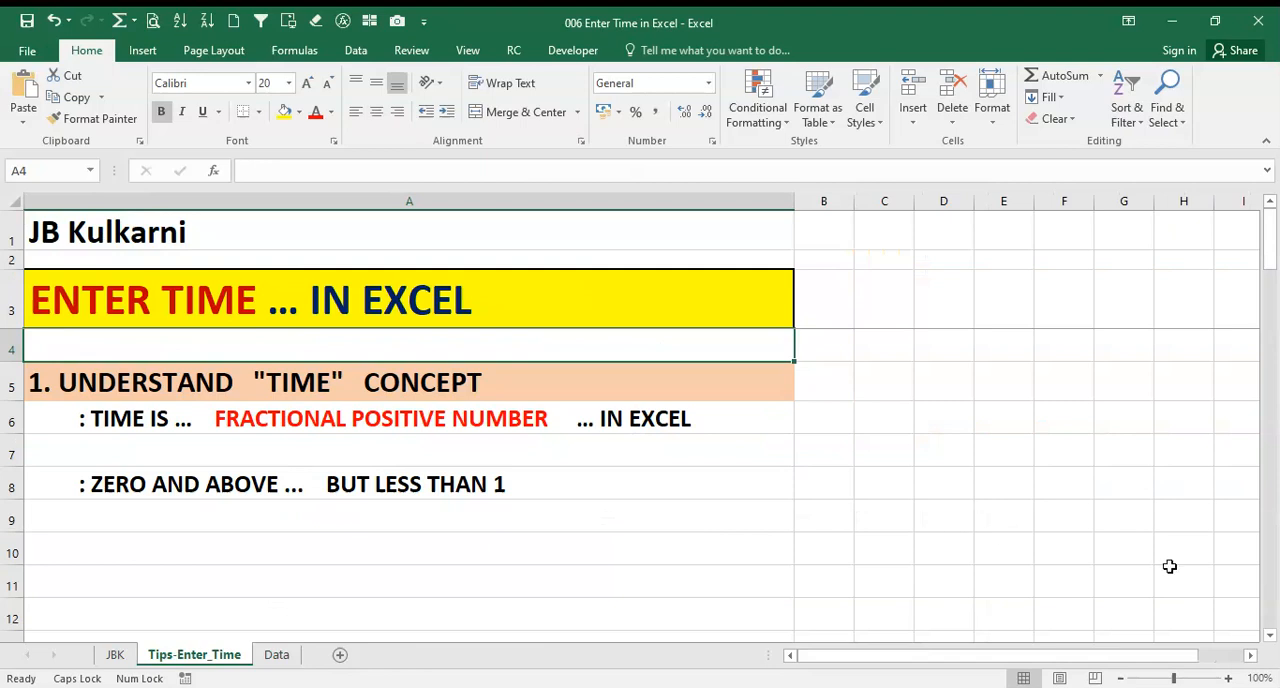
click(1272, 591)
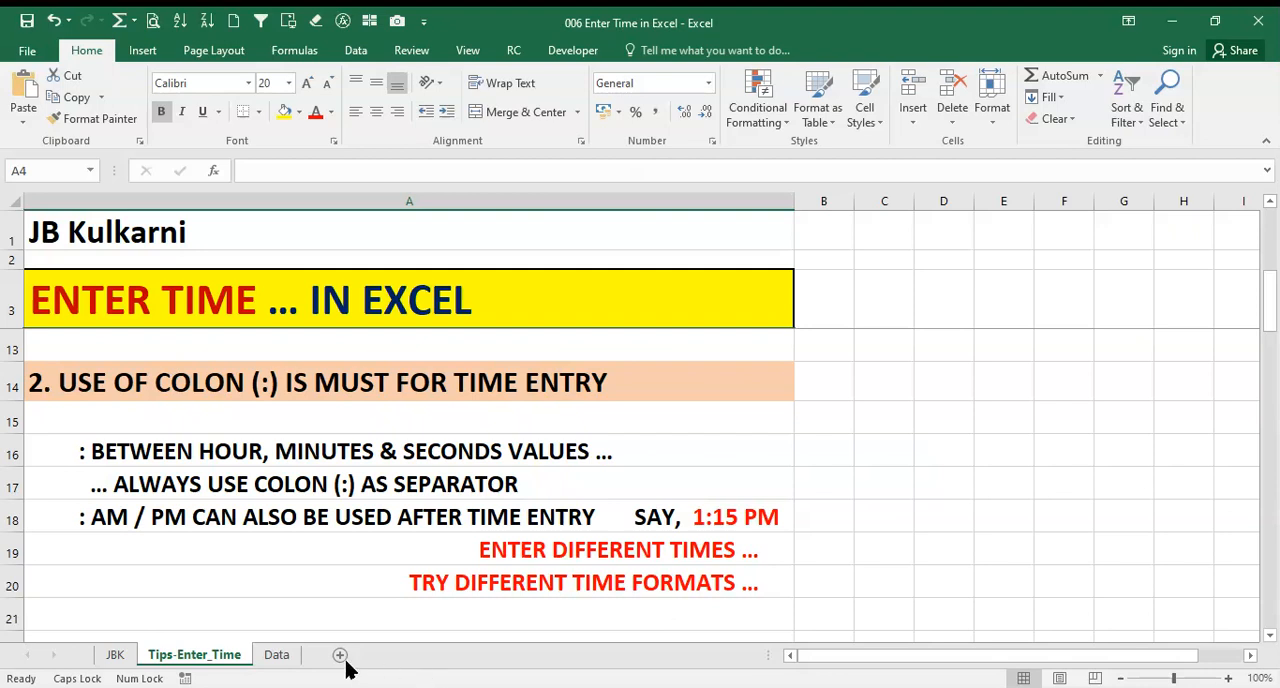
click(277, 655)
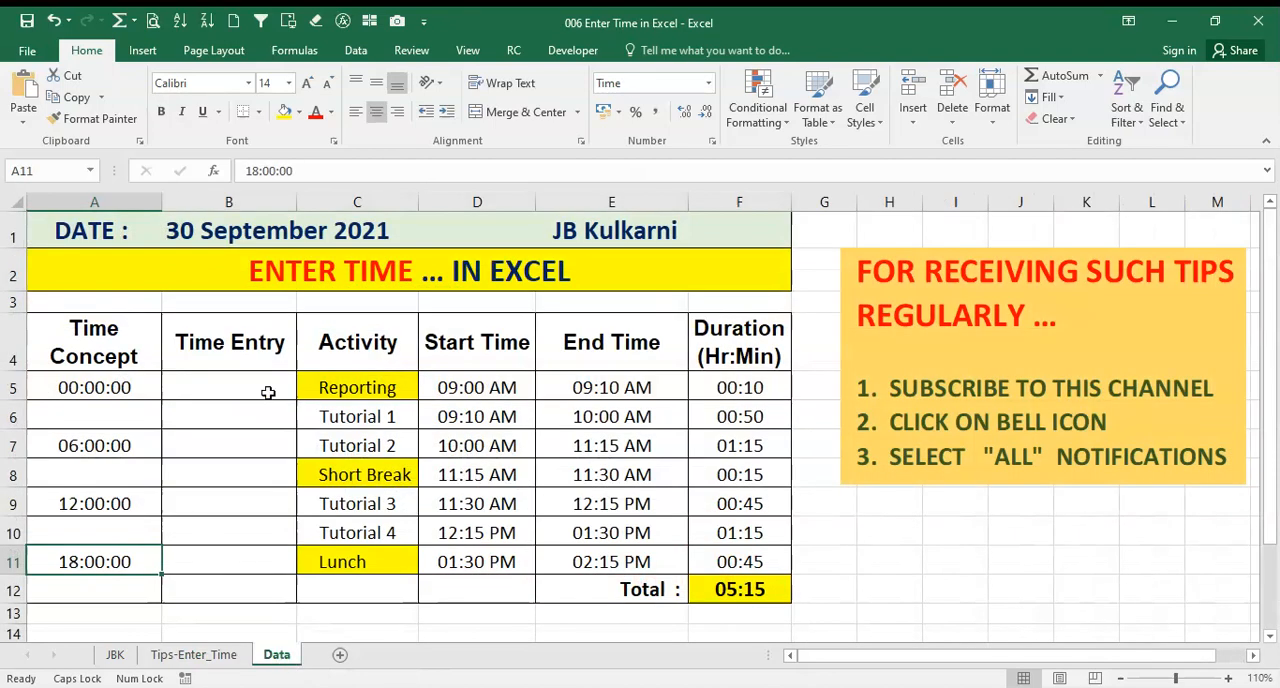
Enter 9 AM in cell B5 of the Time Entry column and check how the value is stored
click(236, 388)
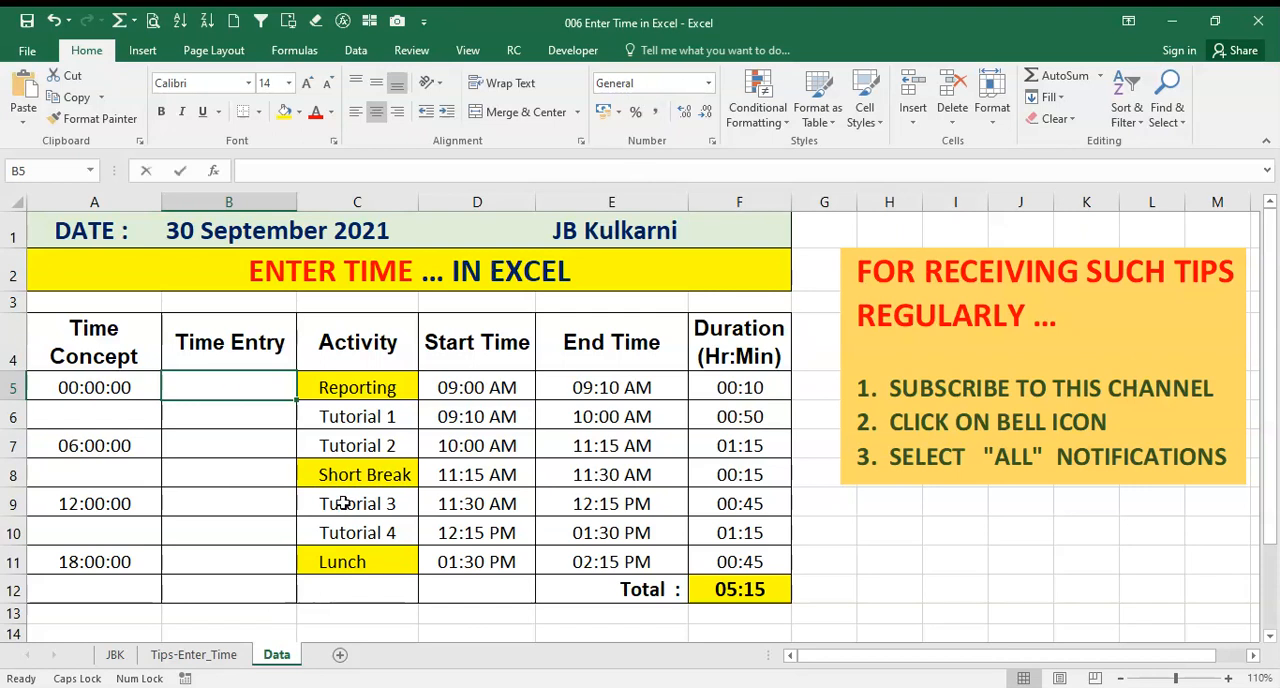
text(9)
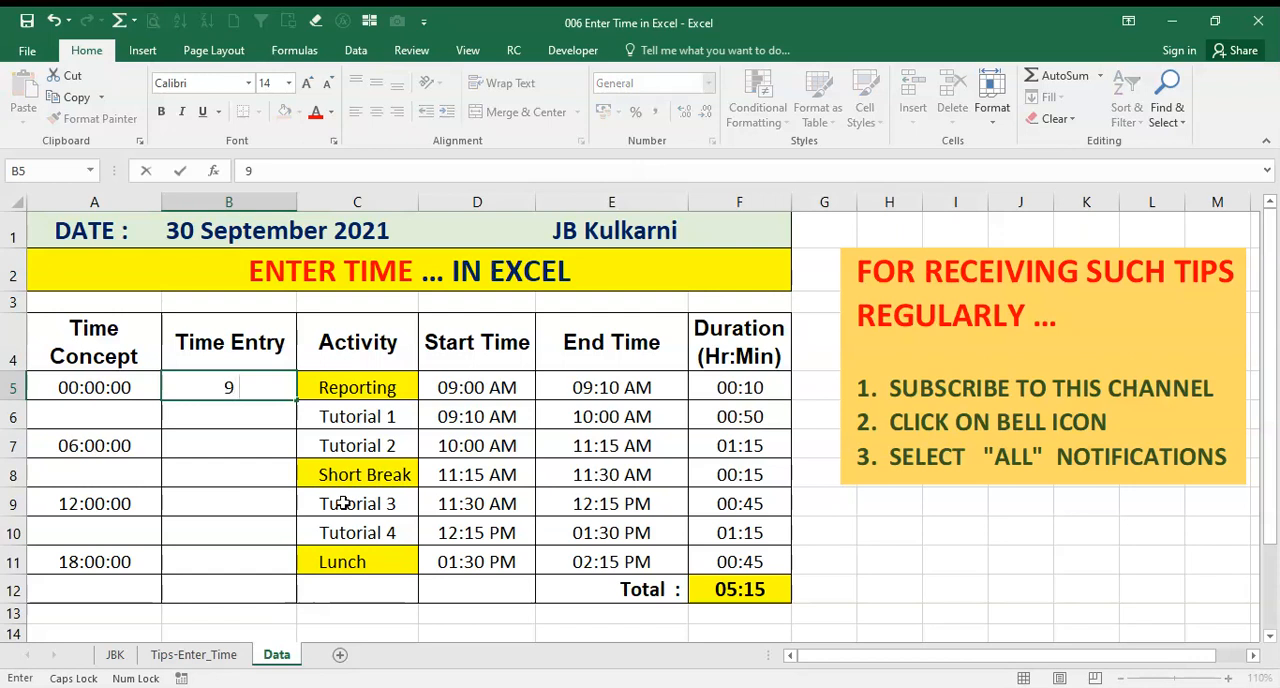
text( AM)
key(Return)
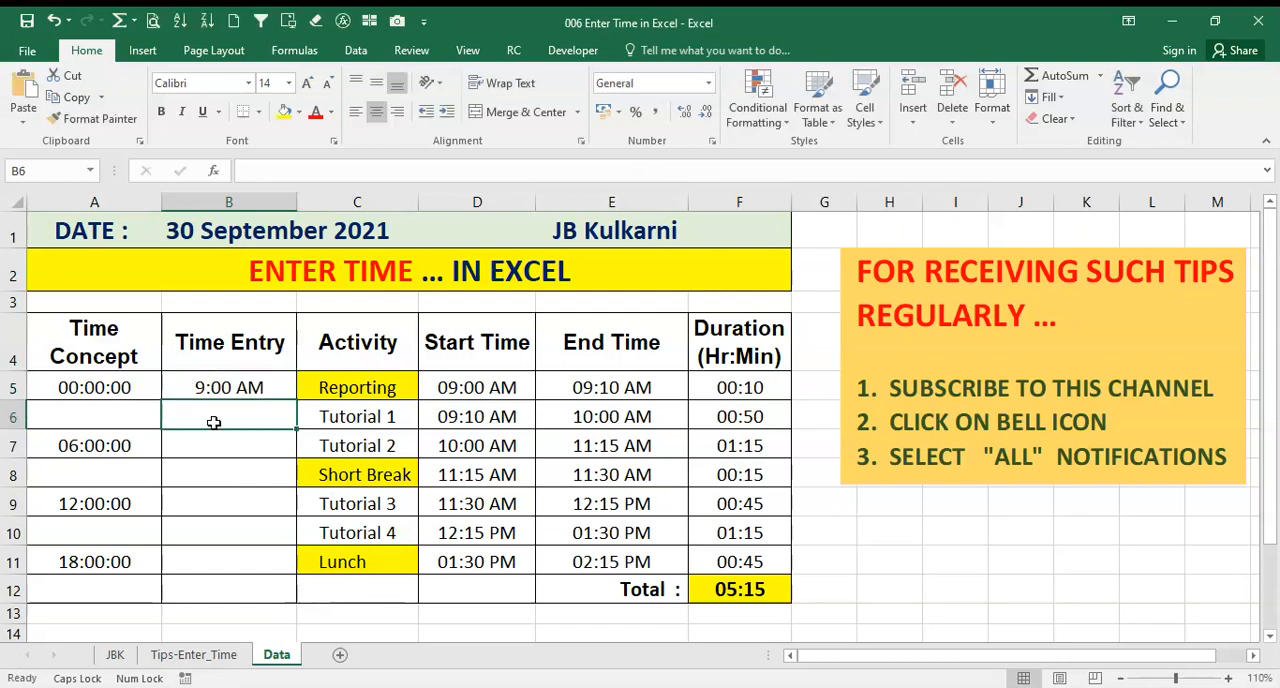
click(228, 389)
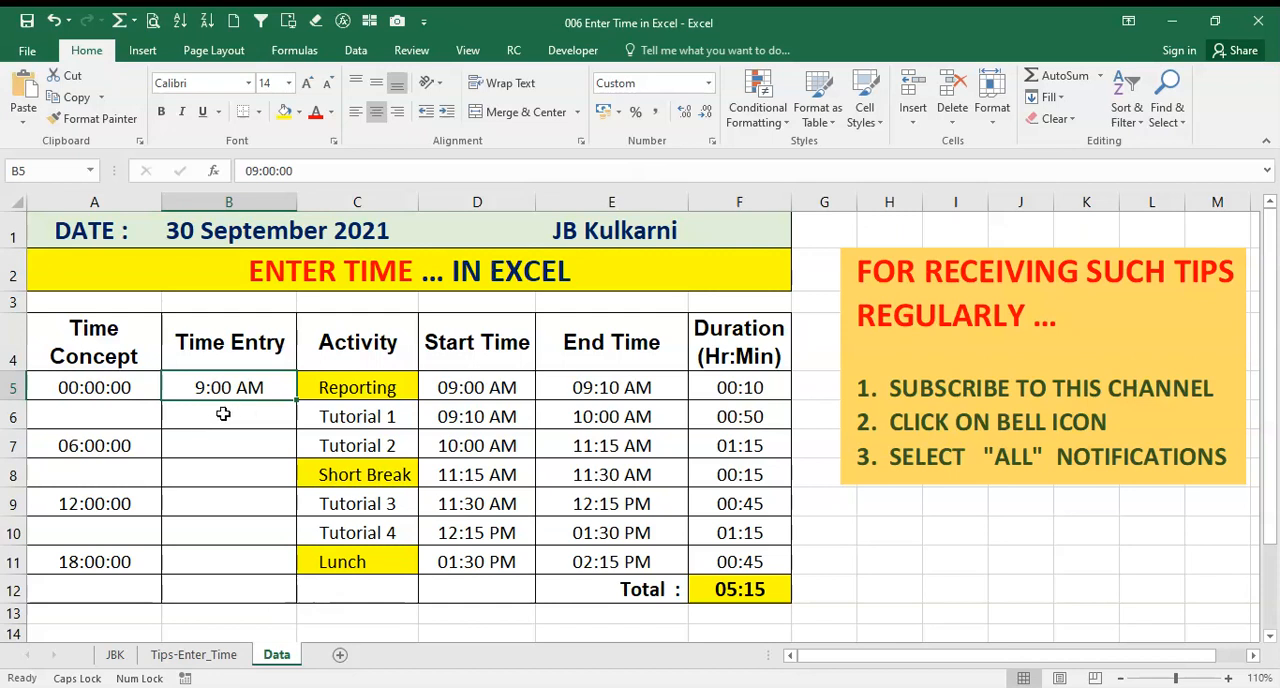
Enter 9:15 without an AM/PM suffix in cell B6 and check its stored value
click(223, 414)
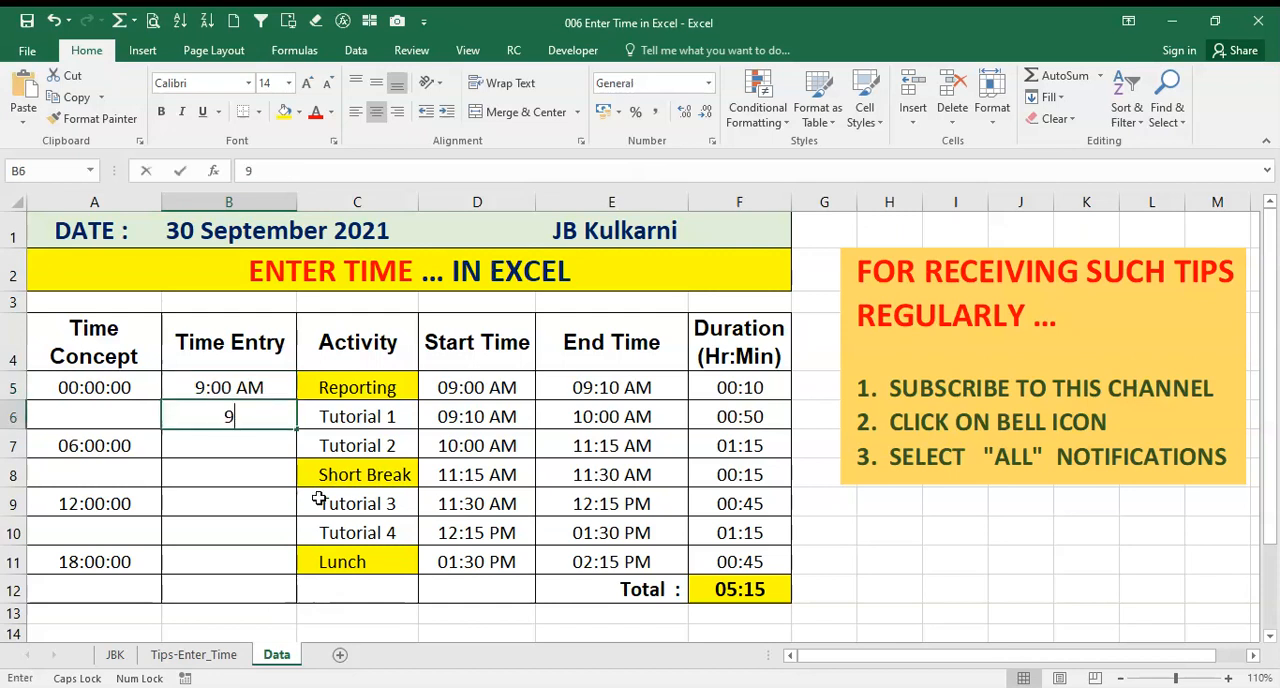
text(9:15)
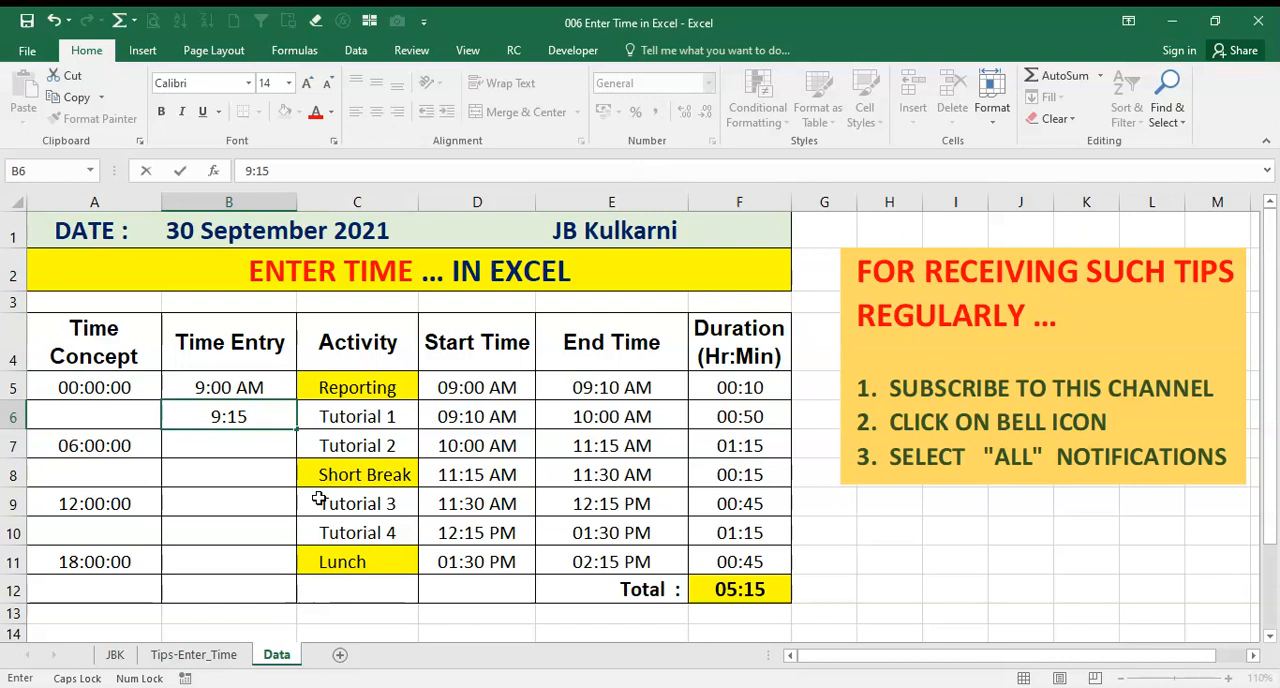
key(Return)
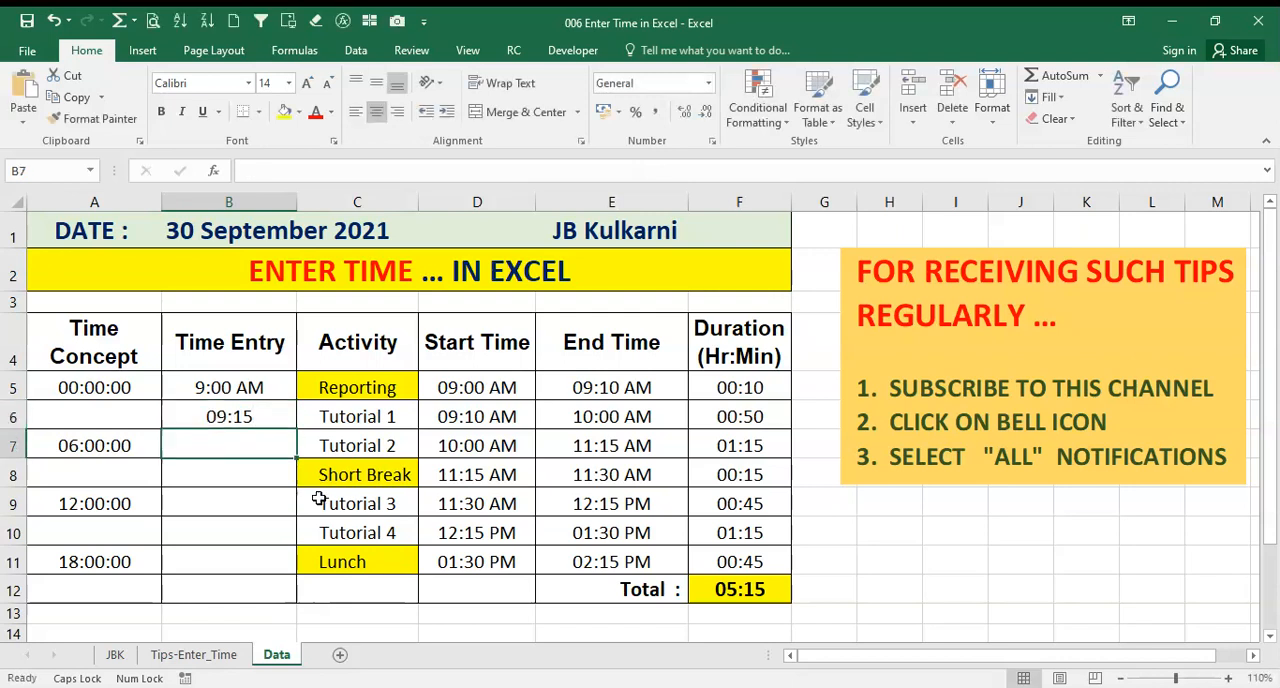
click(228, 416)
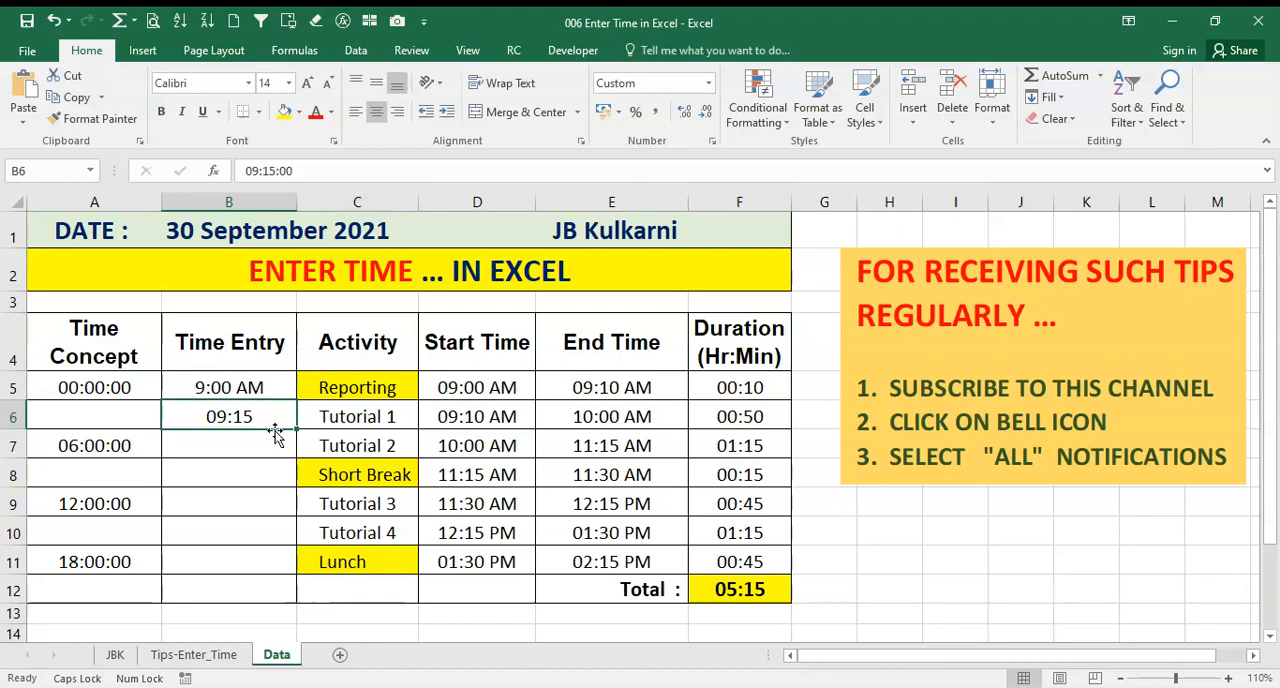
Enter the 24-hour time 13:30 in cell B7 and check its stored value
click(233, 445)
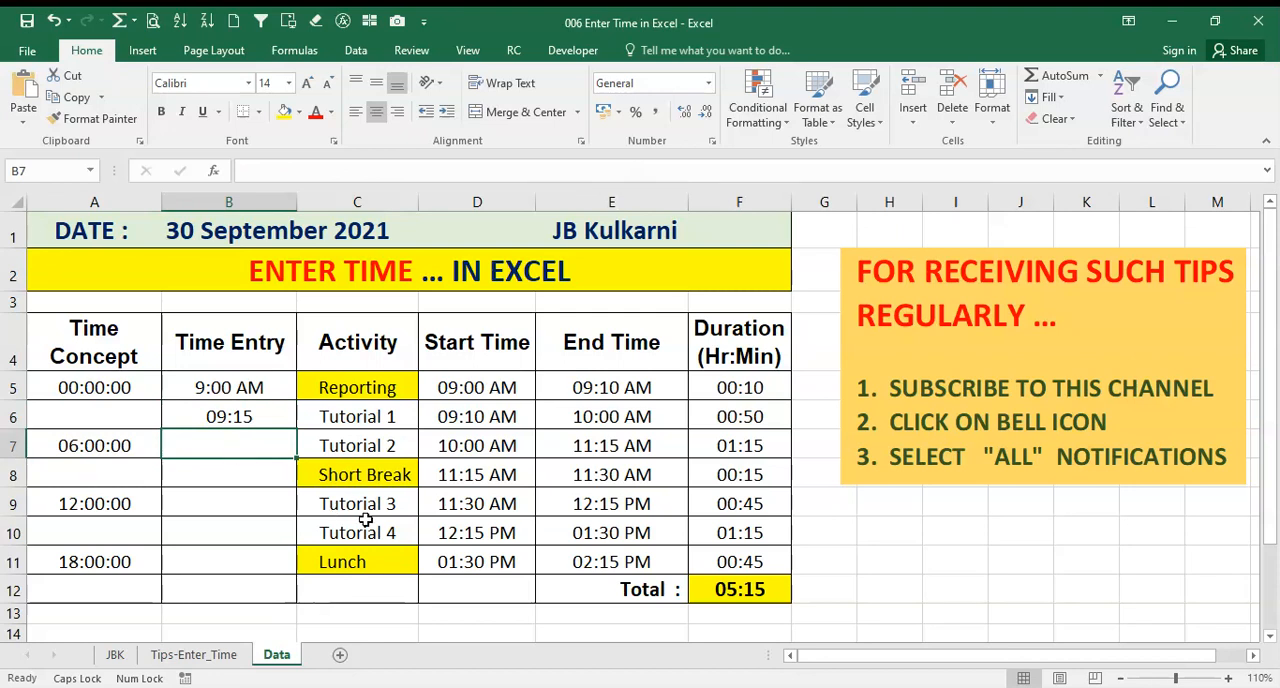
text(13)
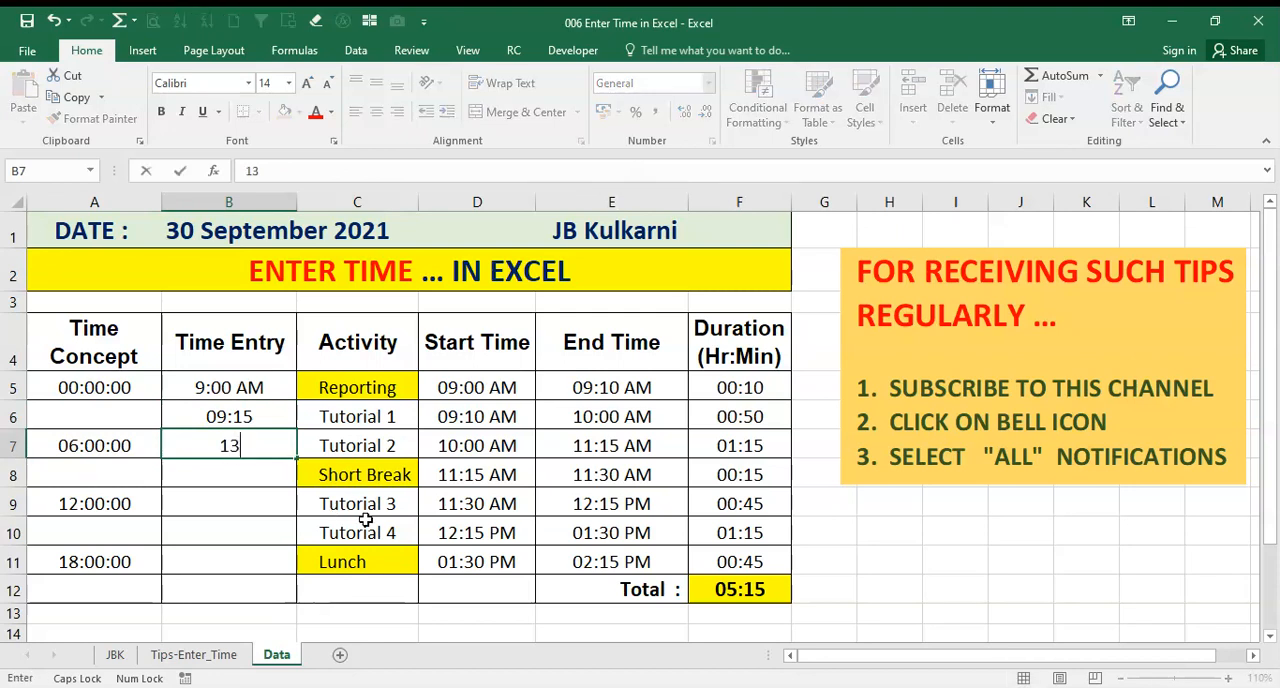
text(:30)
key(Return)
key(Up)
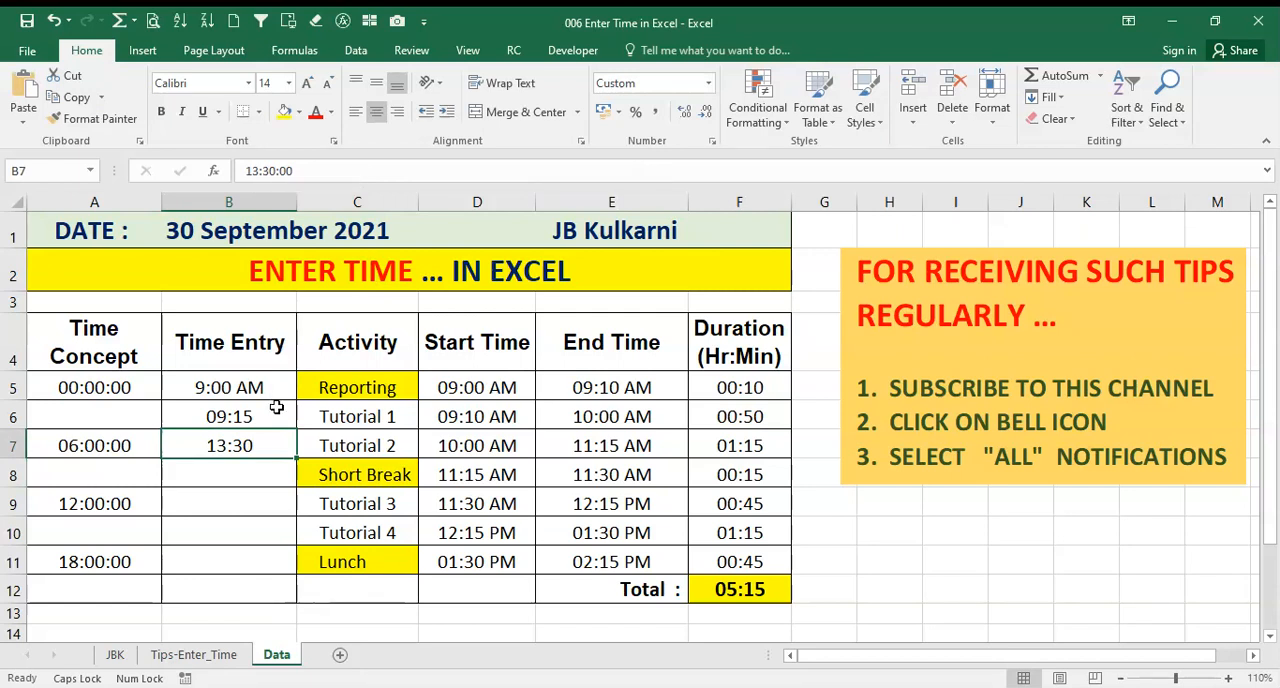
Enter 4:00 PM in cell B8 of the Time Entry column and check its stored value
click(223, 472)
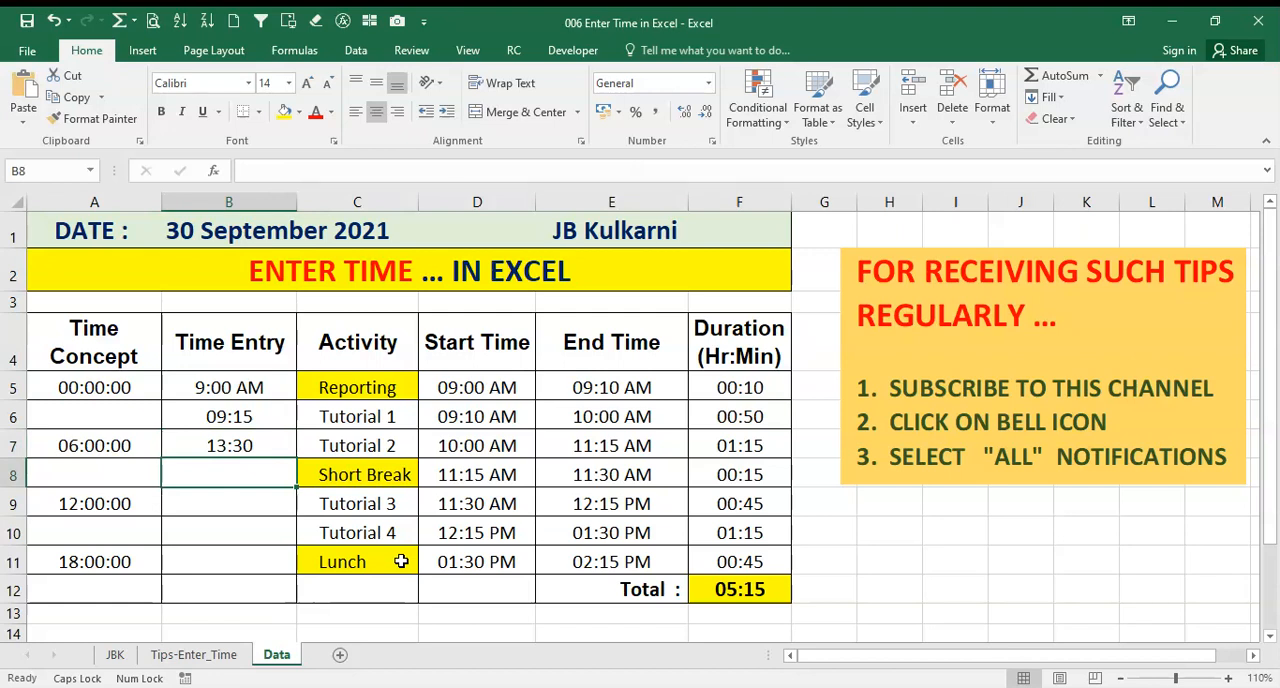
text(4:00 P)
text(M)
key(Return)
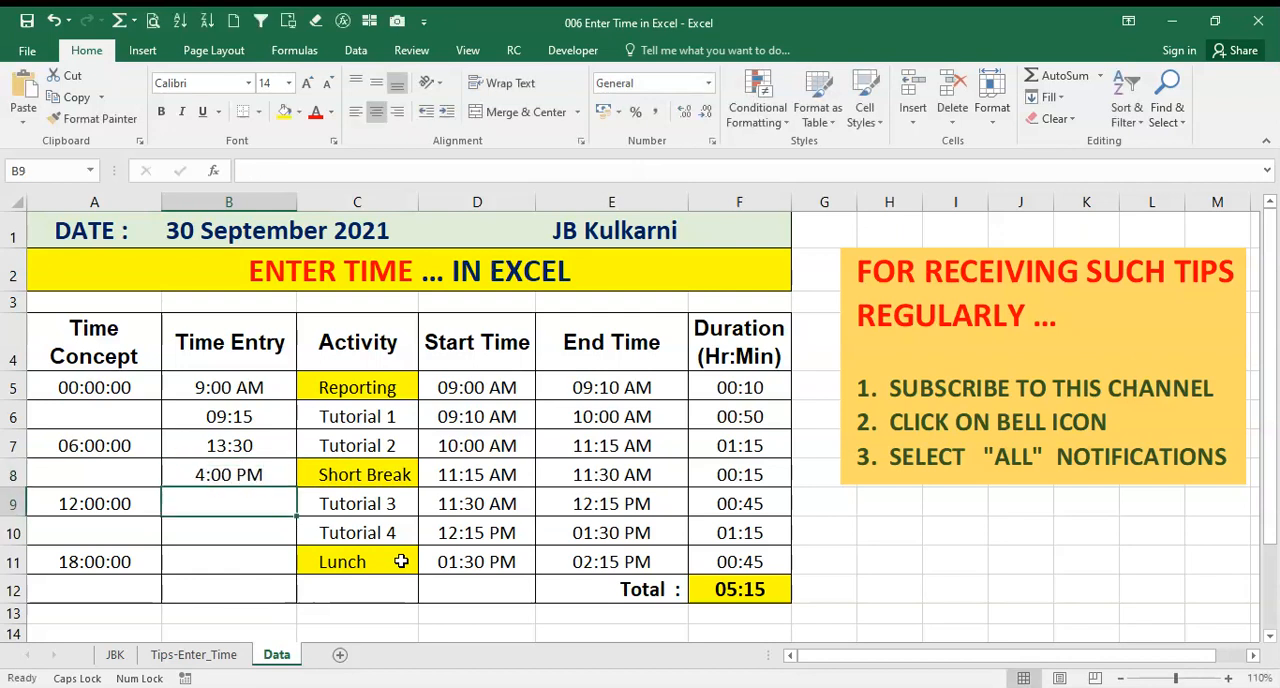
click(237, 470)
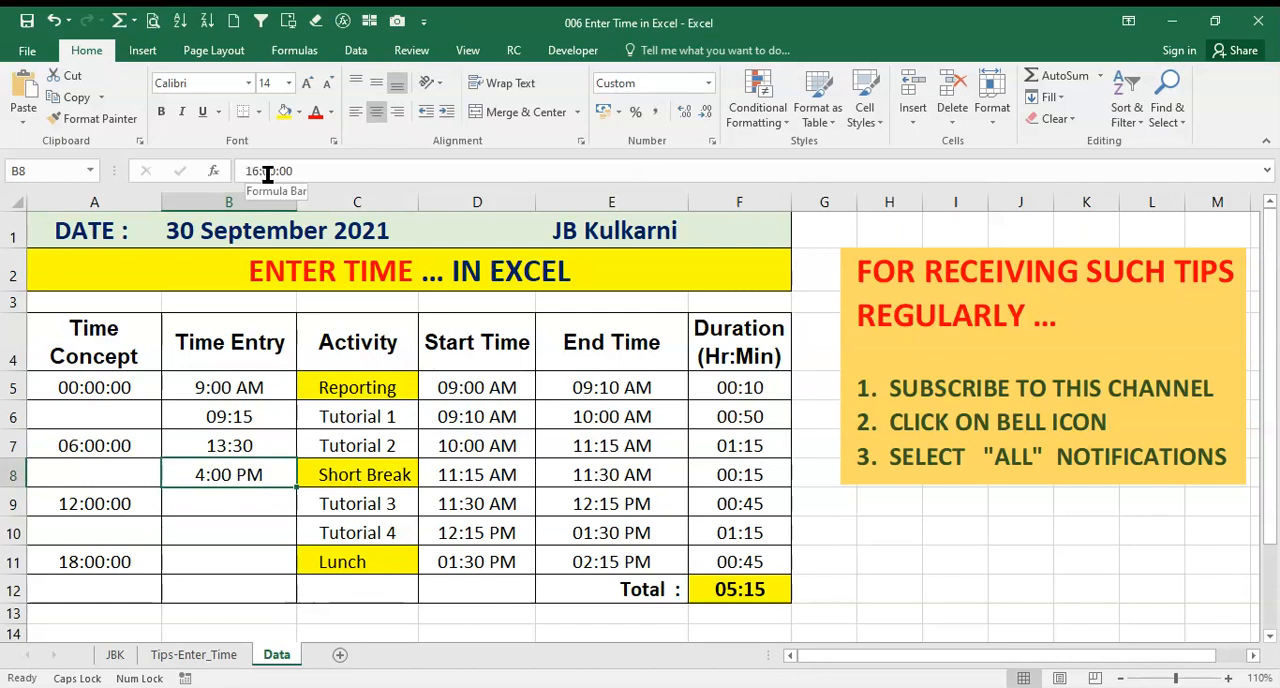
Enter the time with seconds 20:15:30 in cell B9 of the Time Entry column and check its stored value
click(230, 504)
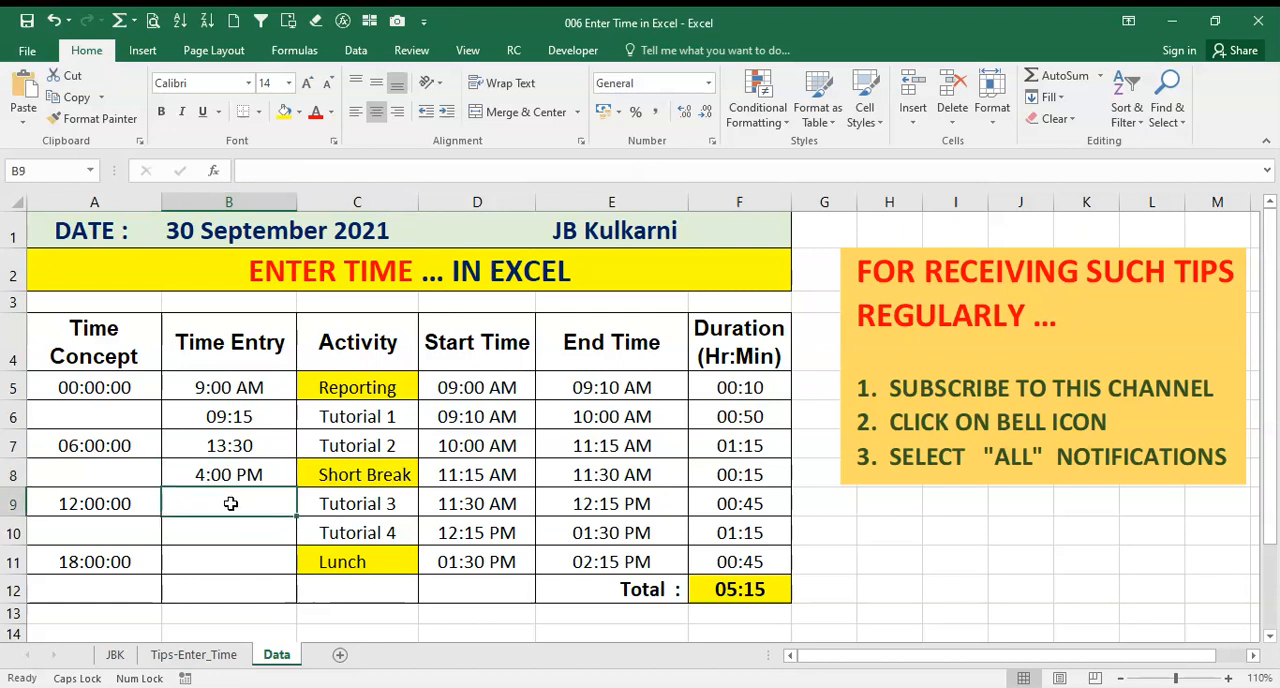
text(20)
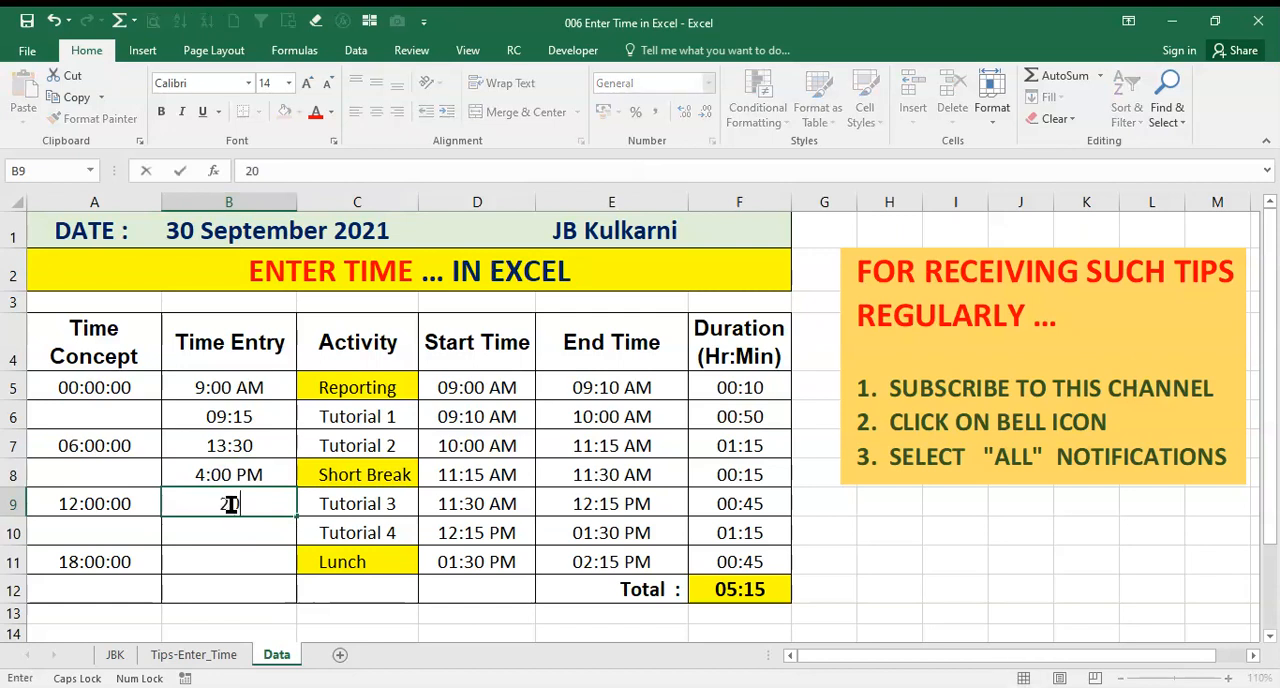
text(:15)
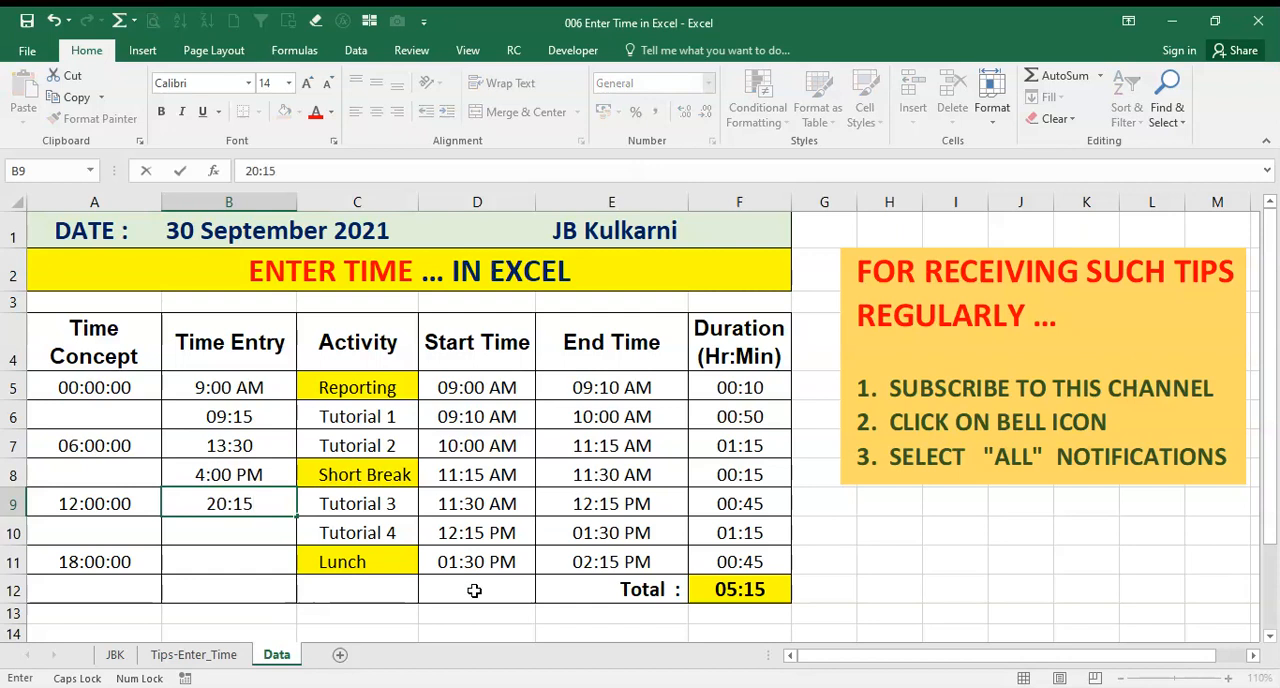
text(:30)
key(Return)
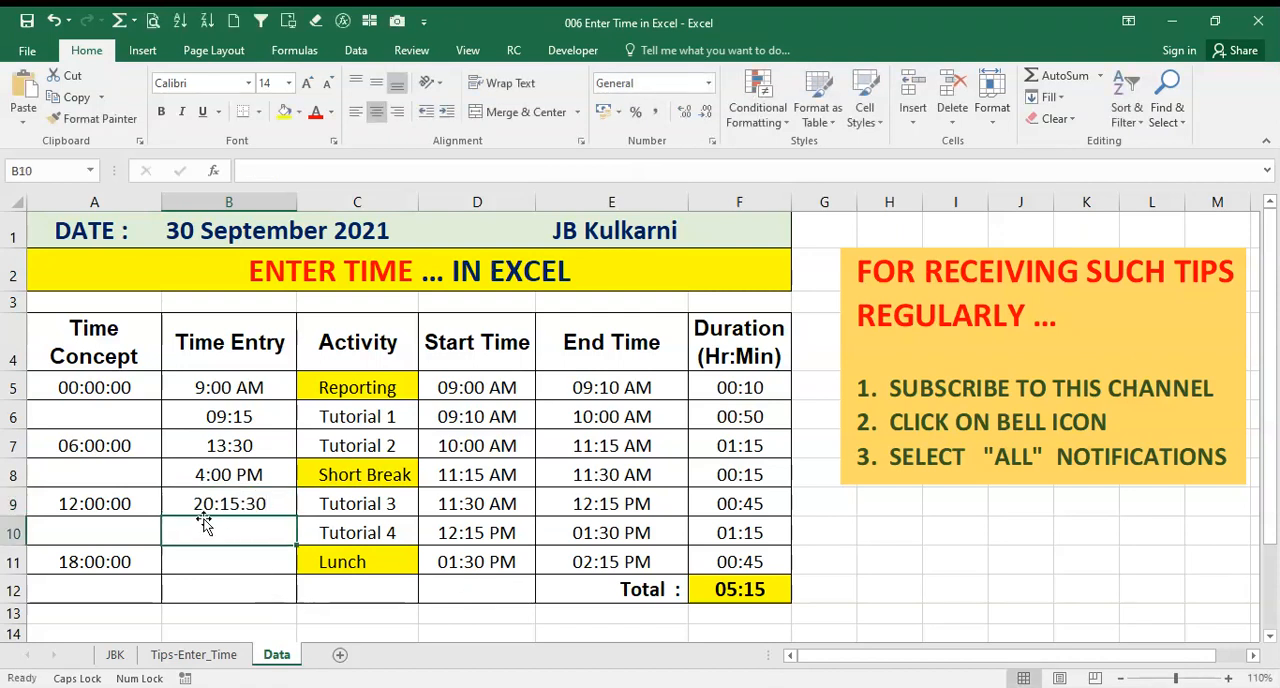
click(262, 503)
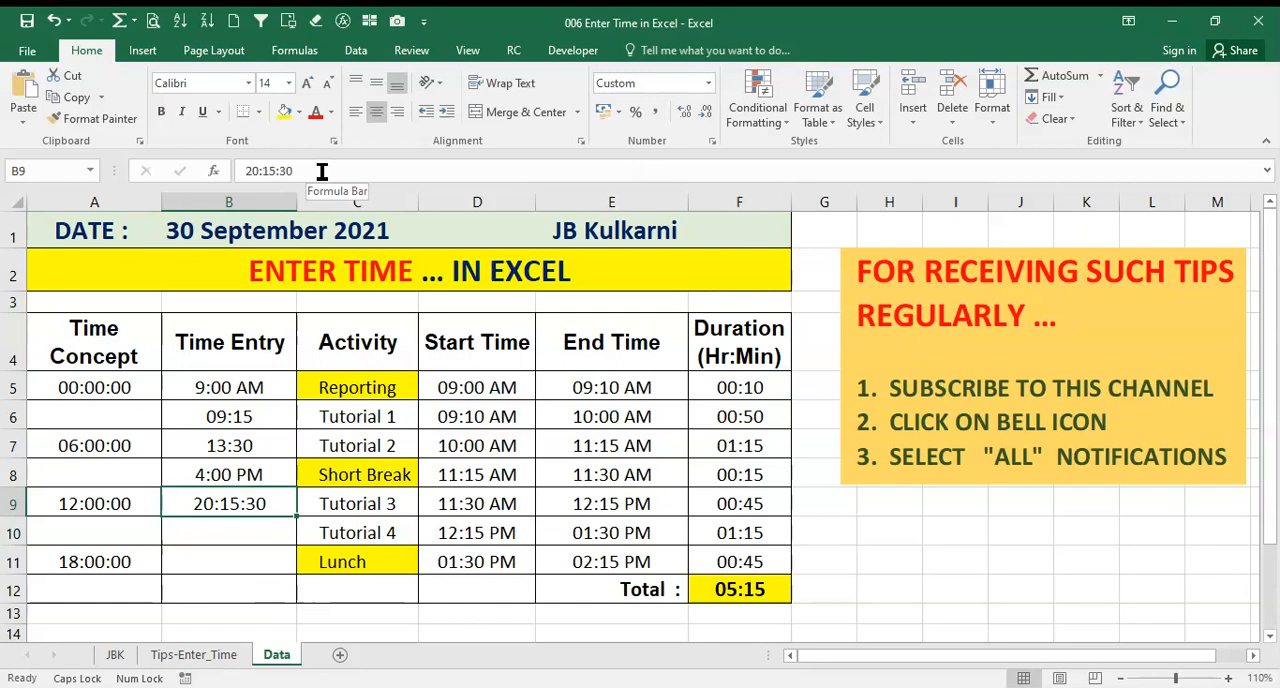
Enter 12 AM in cell B10 of the Time Entry column and check its stored value
click(207, 533)
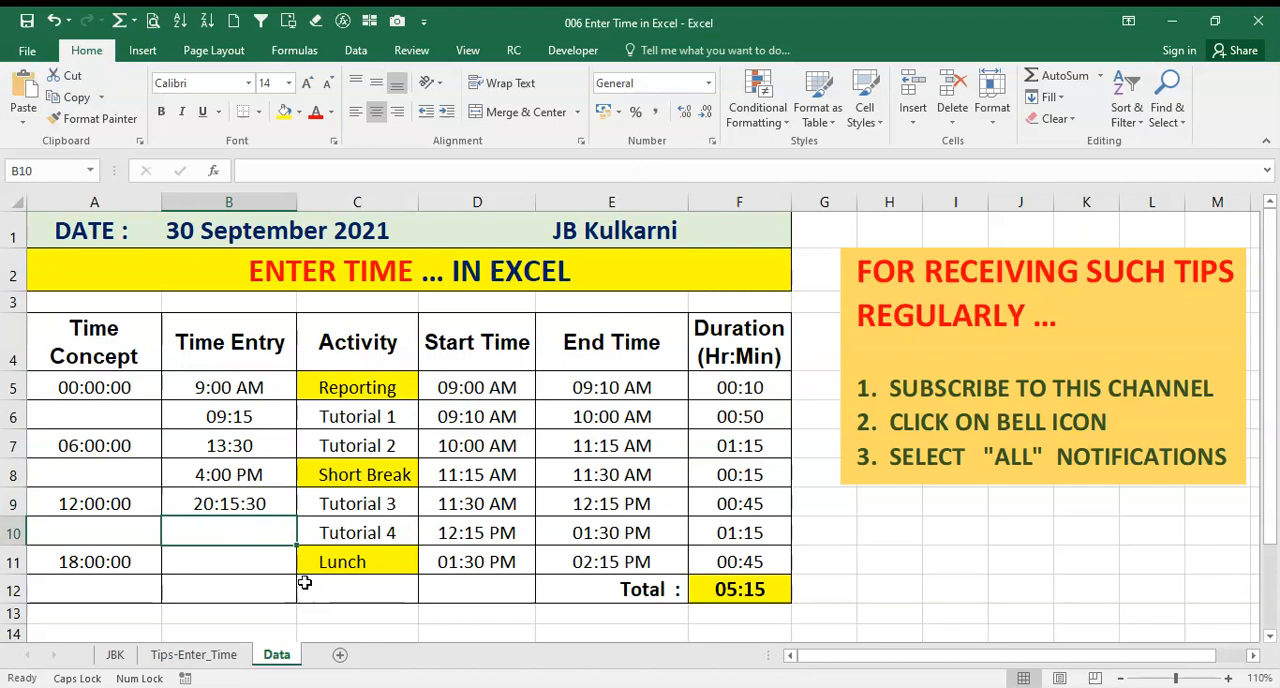
text(1)
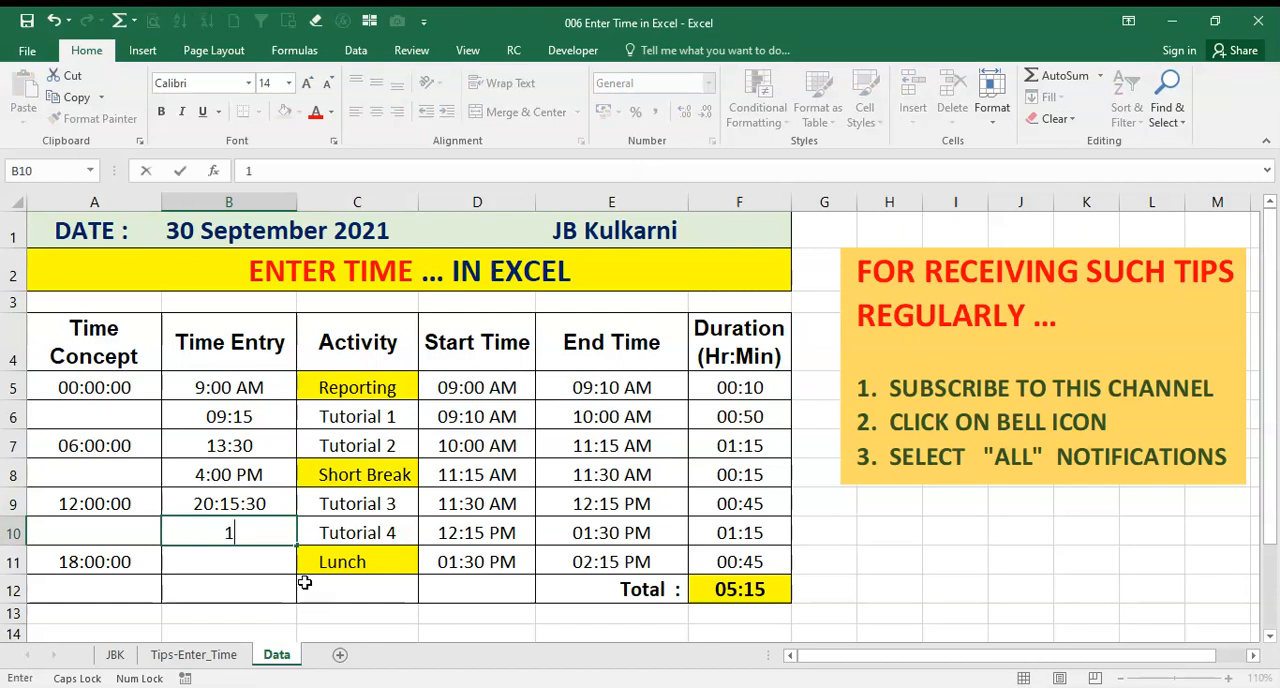
text(2 AM)
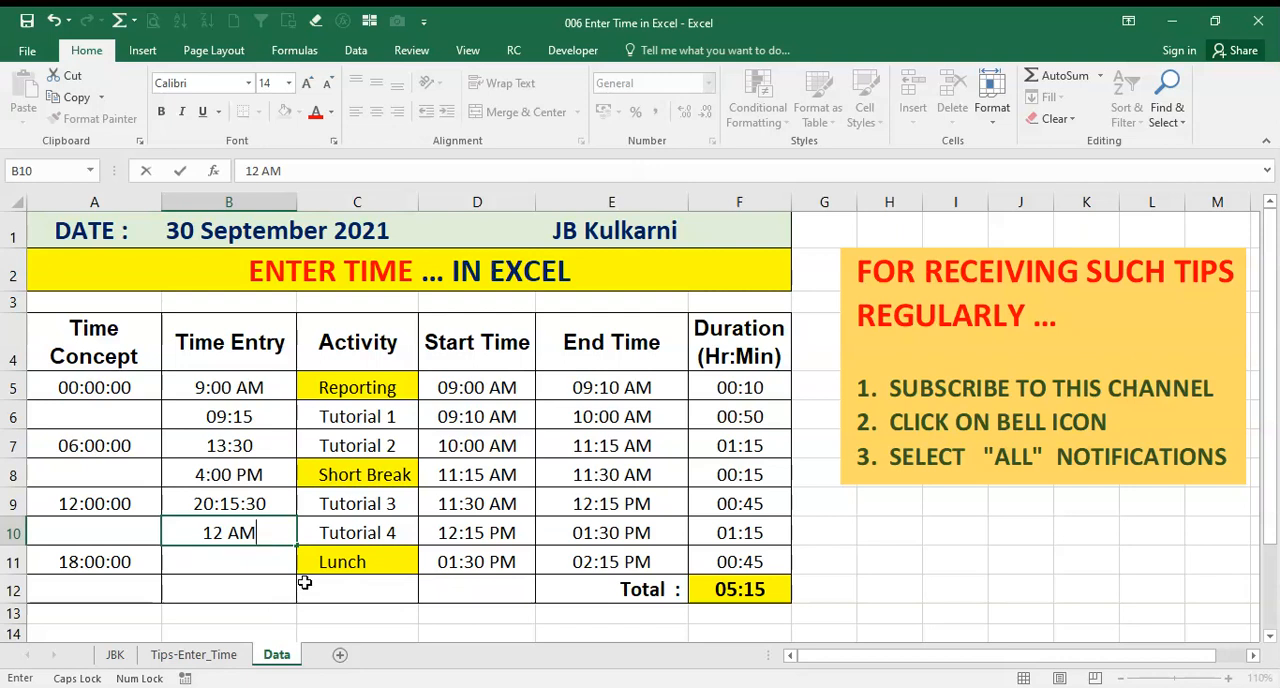
key(Return)
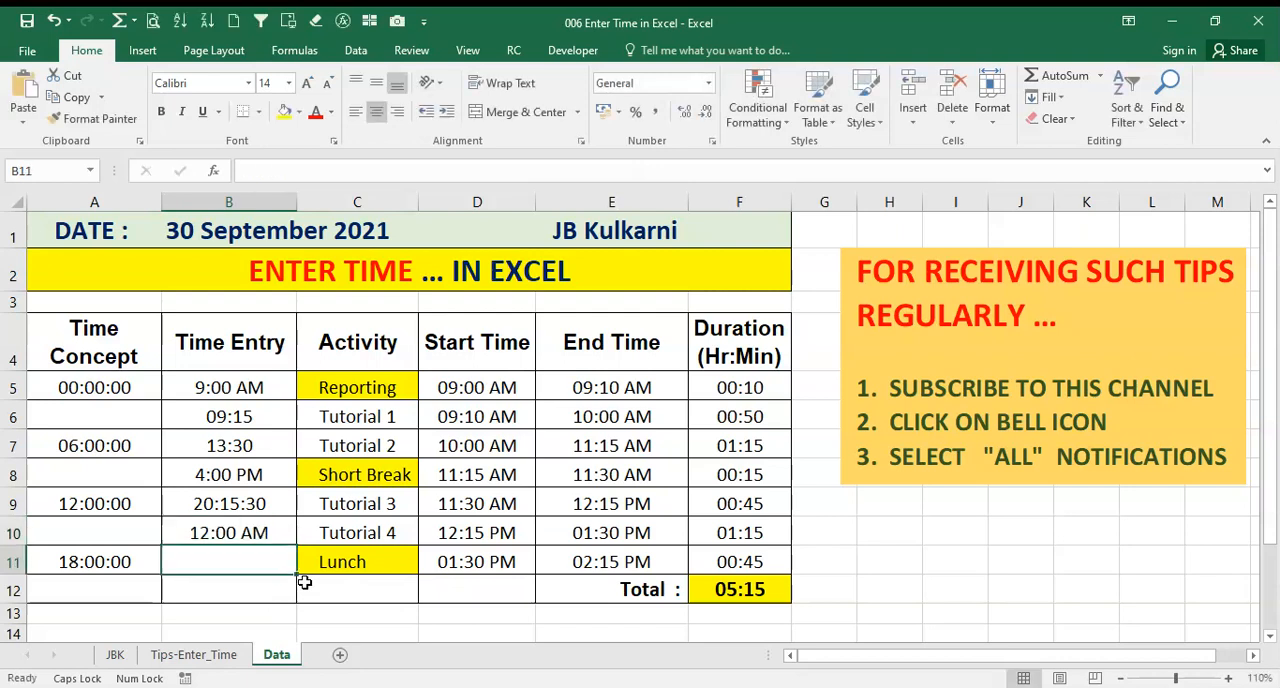
click(225, 532)
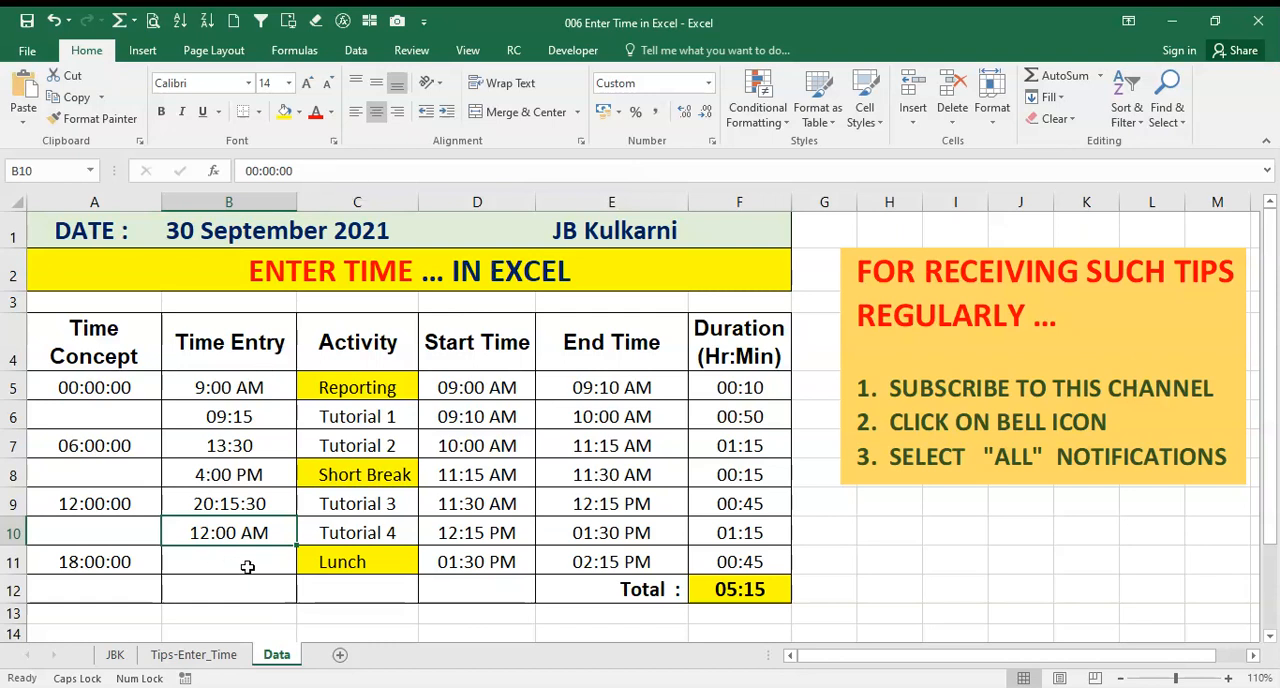
Enter 11:59:59 without an AM/PM suffix in cell B11 and check its stored value
click(209, 561)
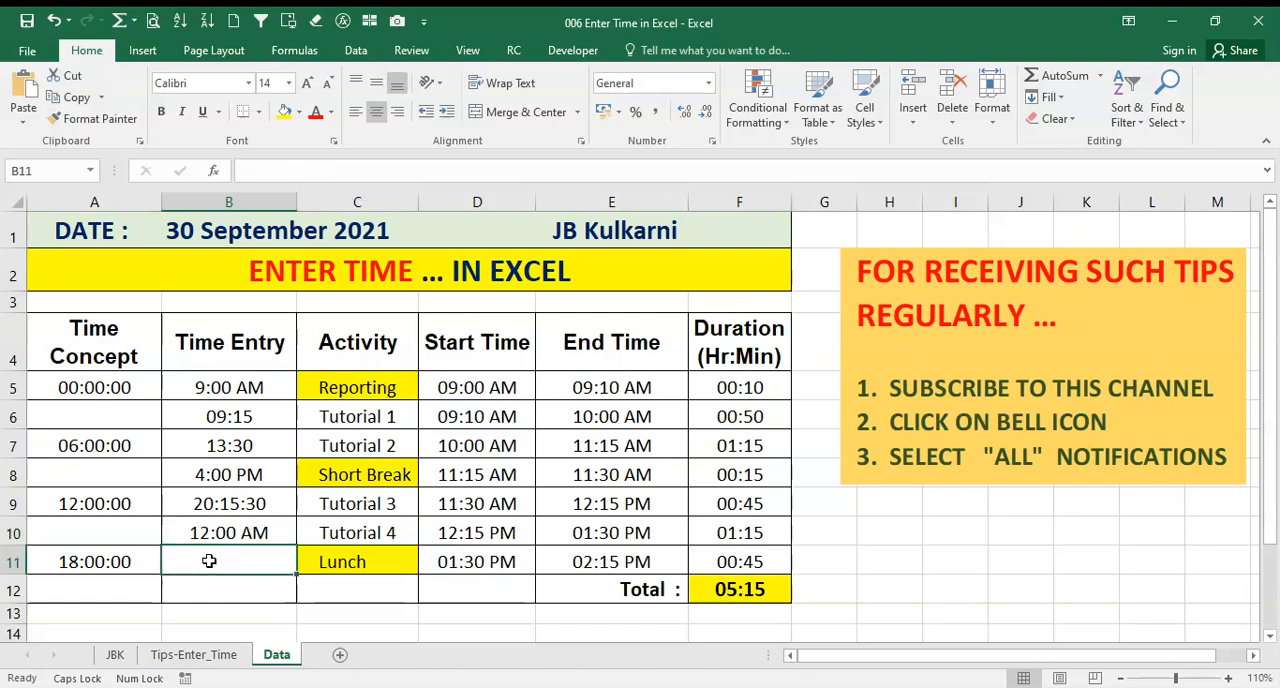
text(11:)
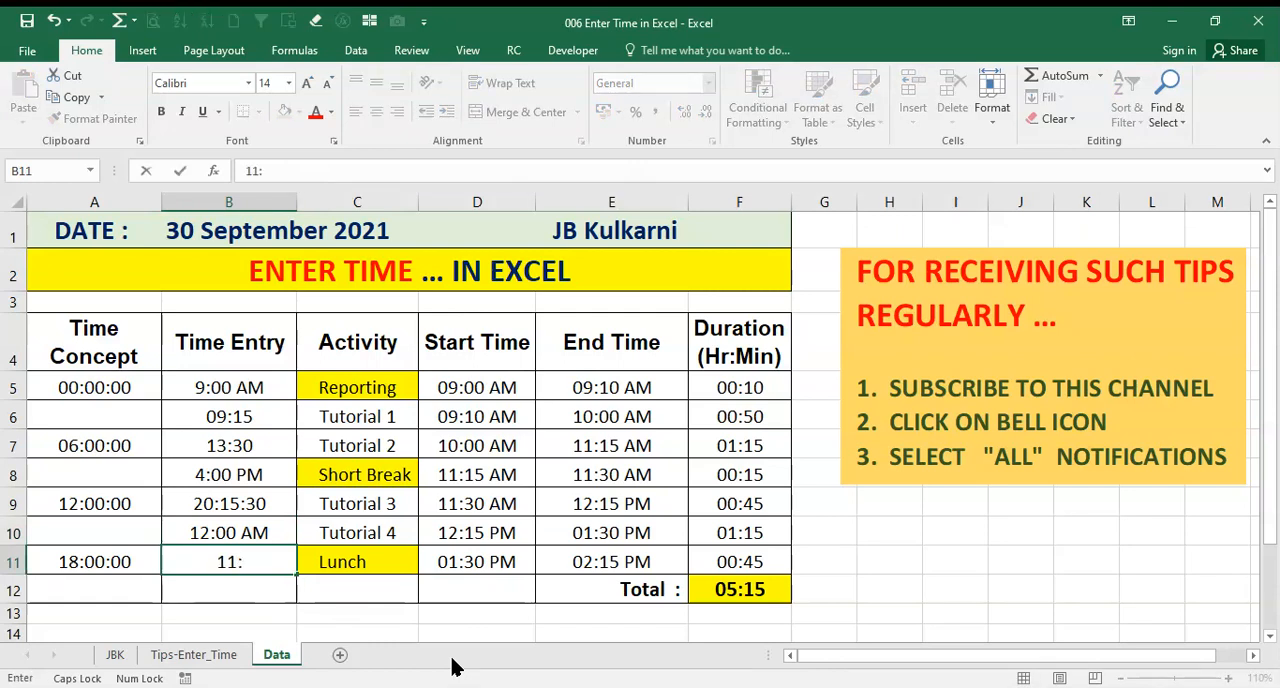
text(59:59)
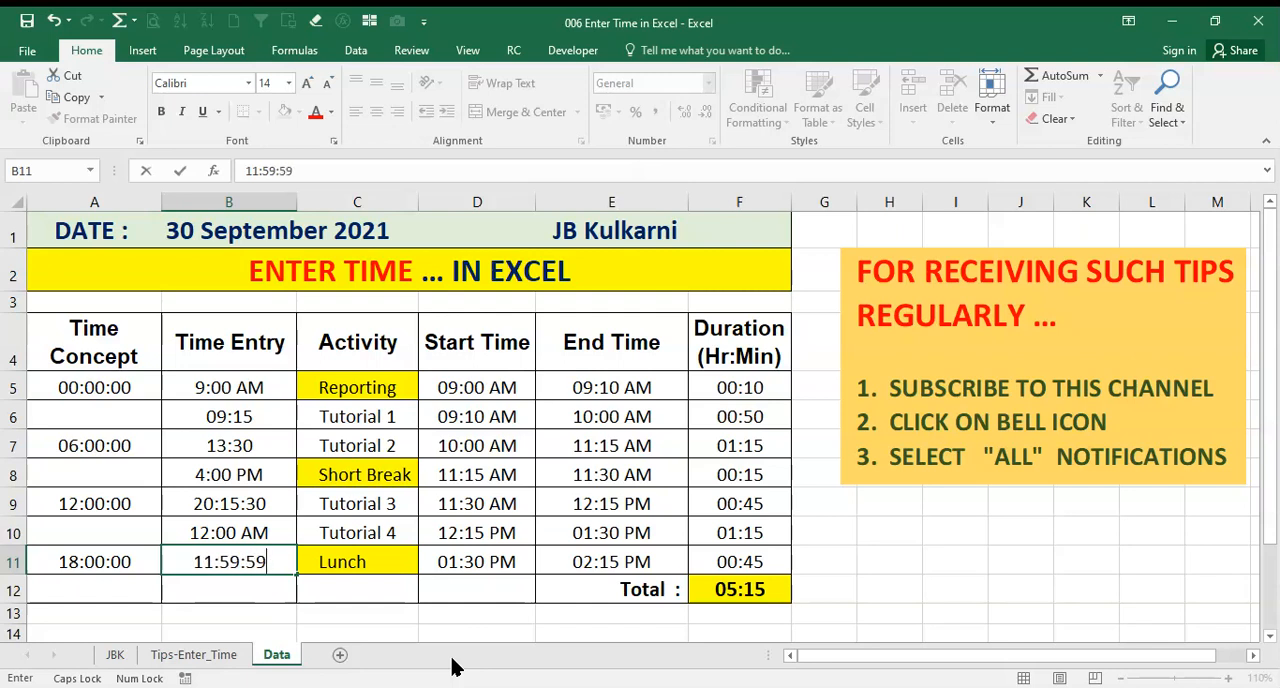
key(Return)
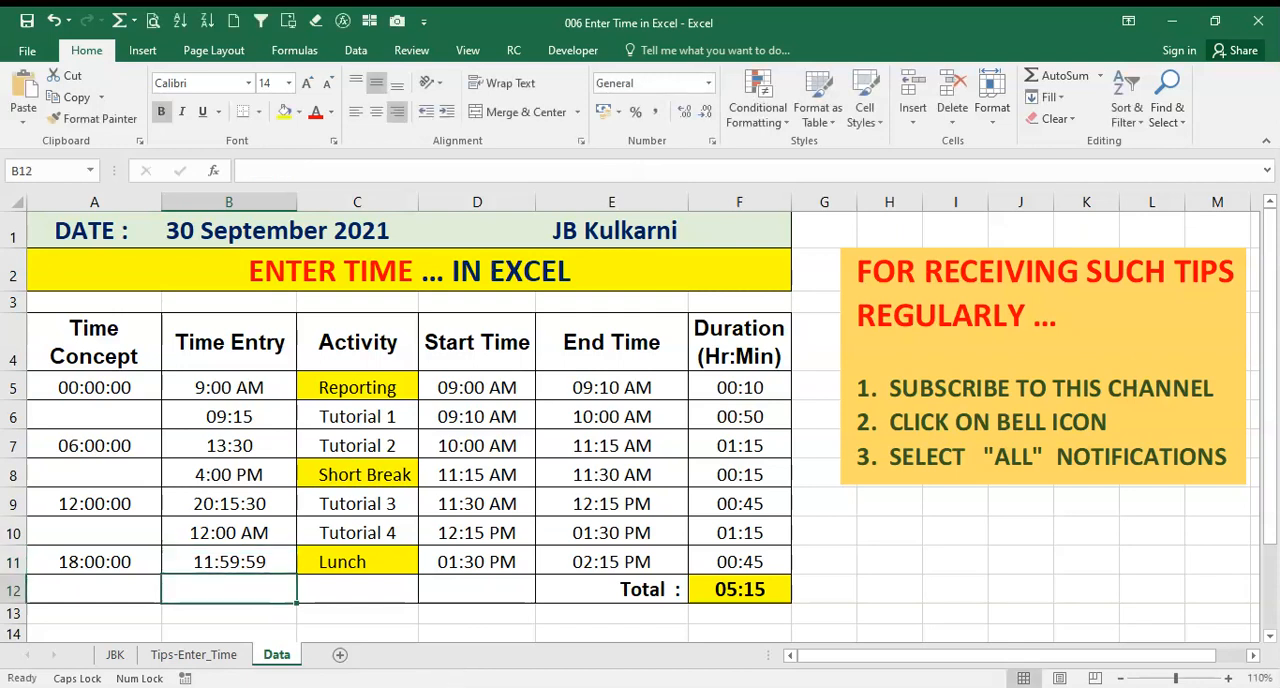
click(229, 563)
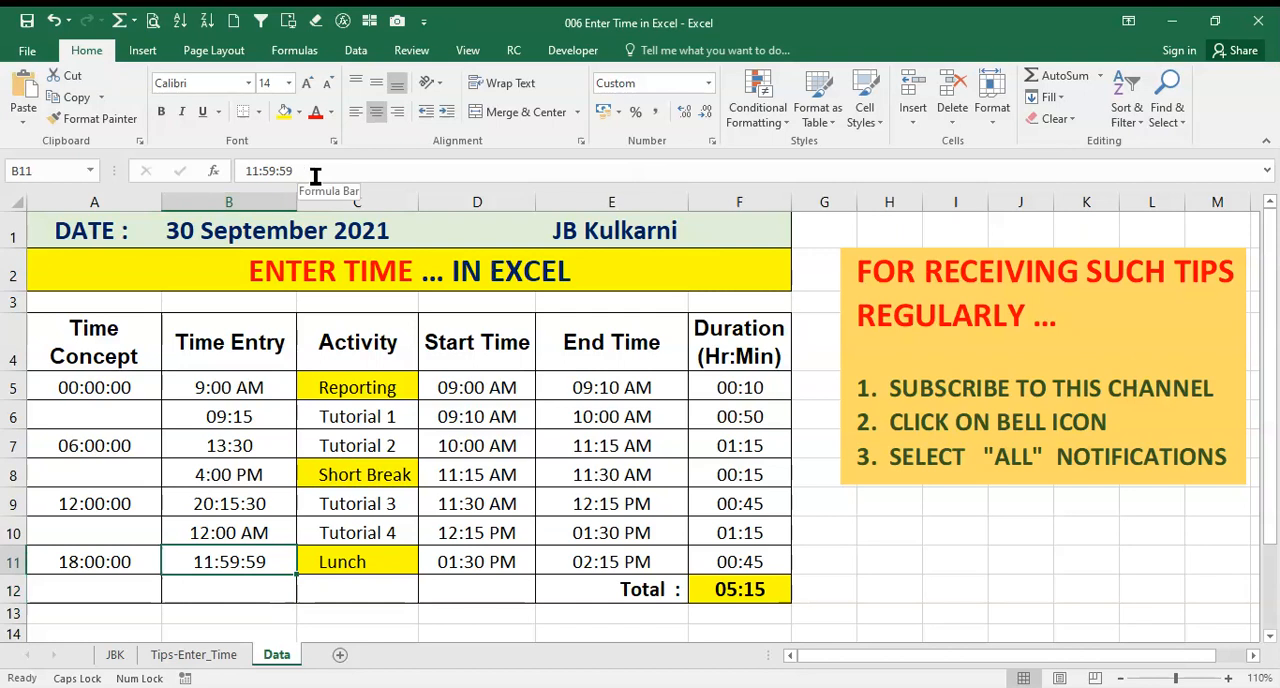
Apply the custom number format h:mm:ss AM/PM to the Time Entry cells B5:B11
click(210, 392)
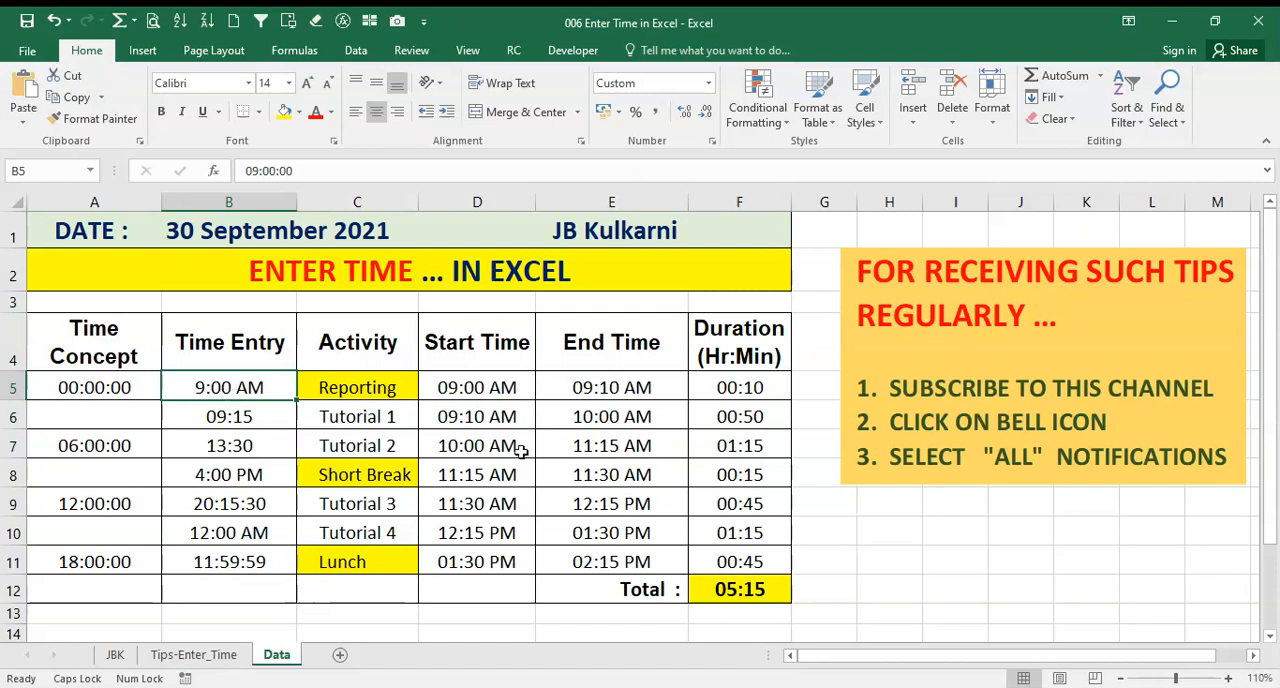
key(shift+Down)
key(shift+Down)
key(shift+Down)
key(shift+Down)
key(shift+Down)
key(shift+Down)
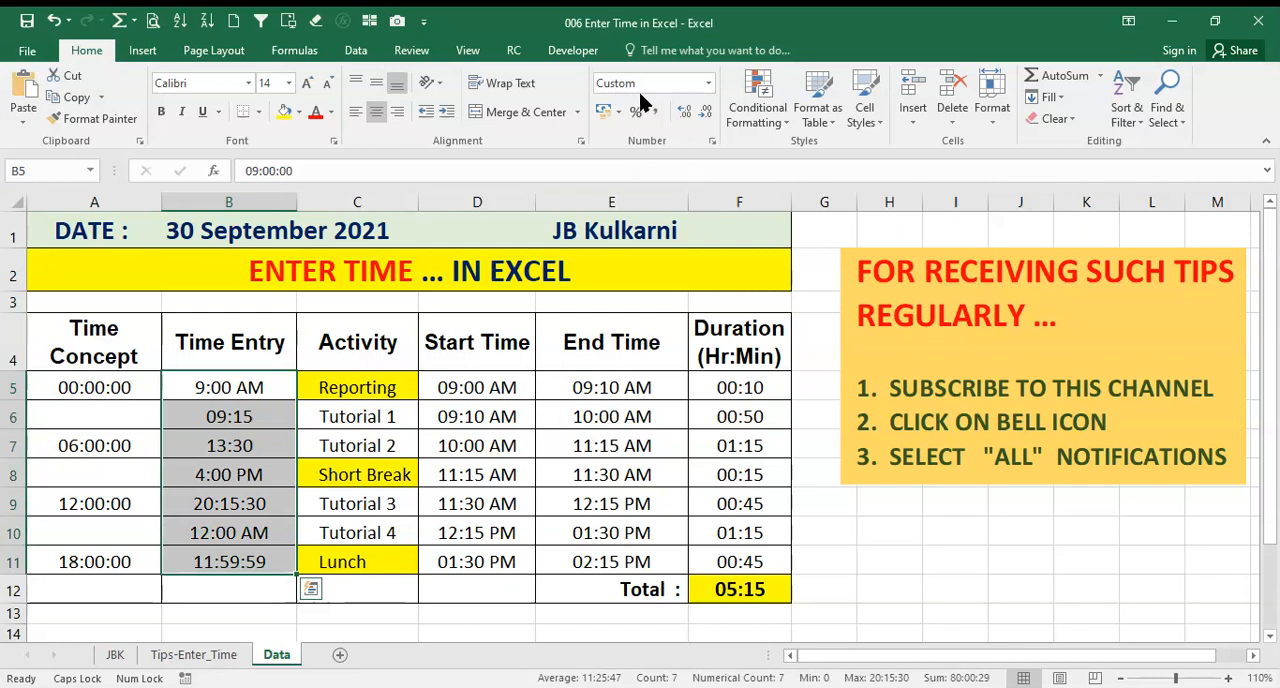
click(712, 143)
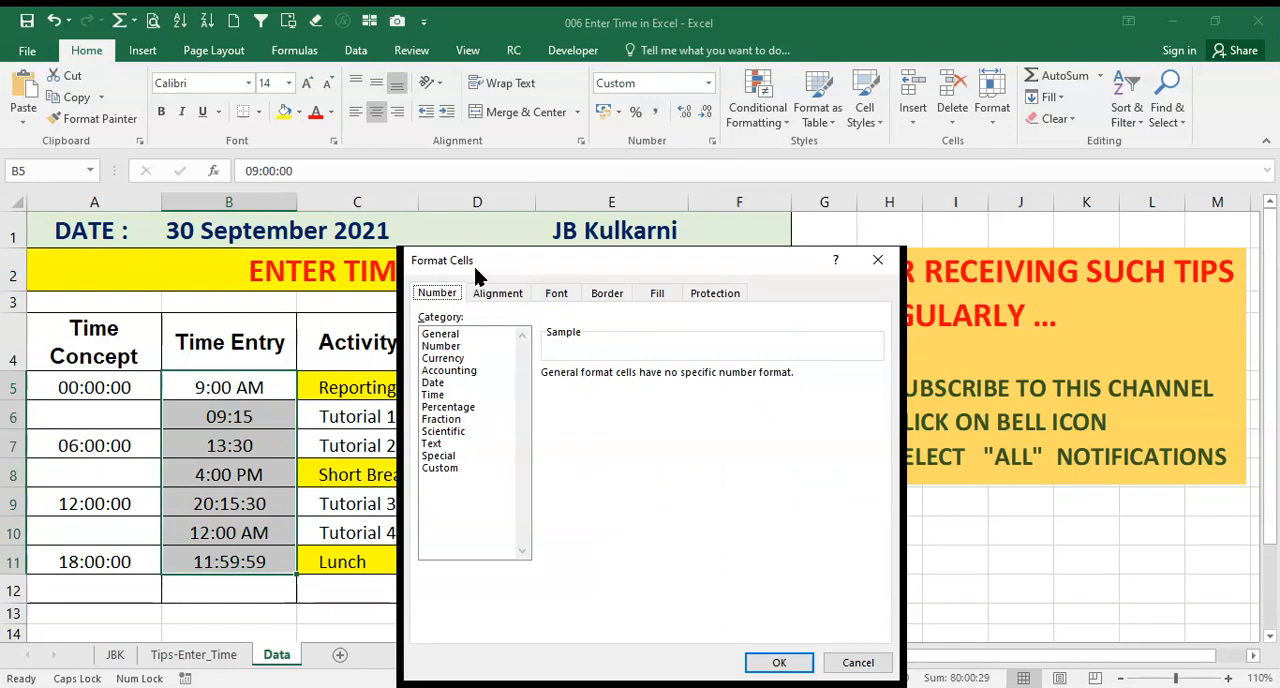
click(441, 468)
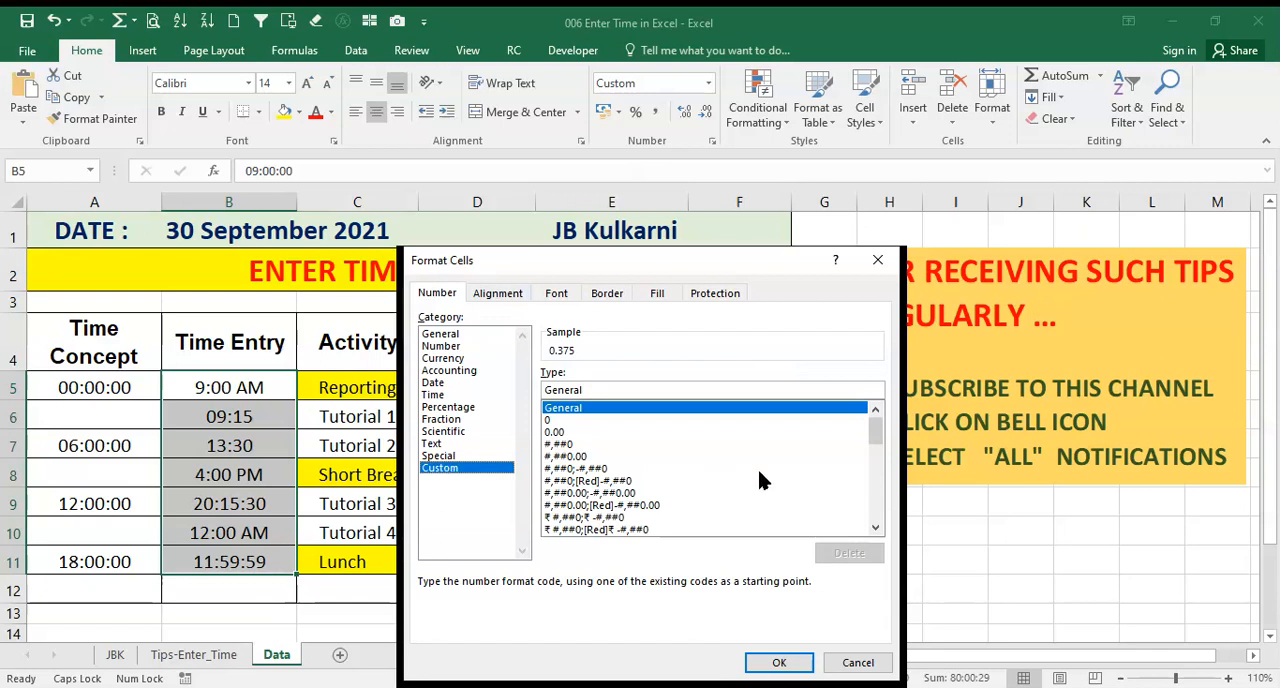
click(876, 514)
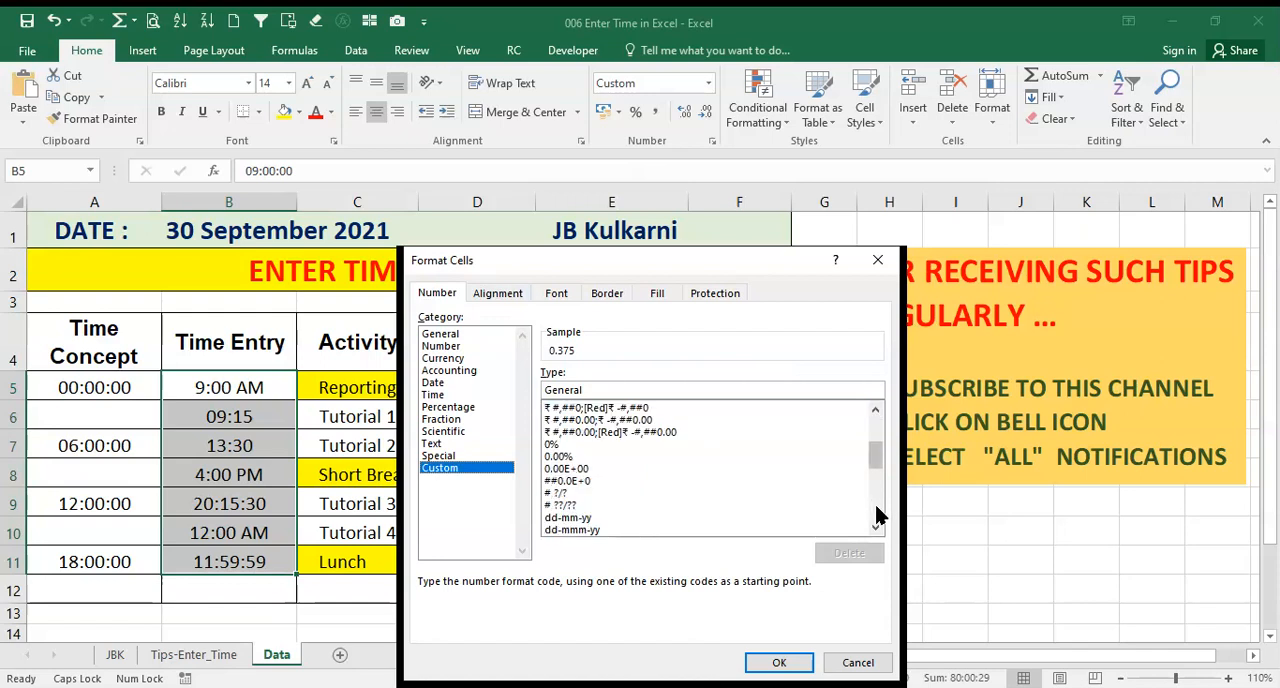
click(876, 514)
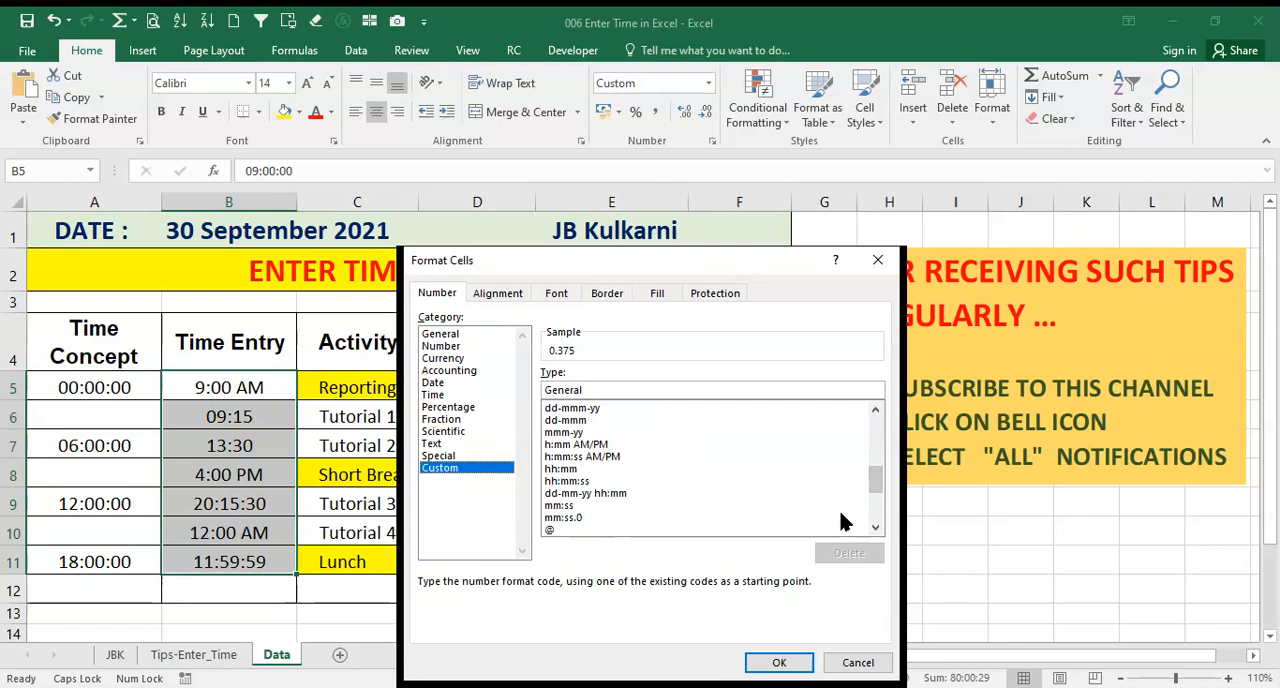
click(591, 458)
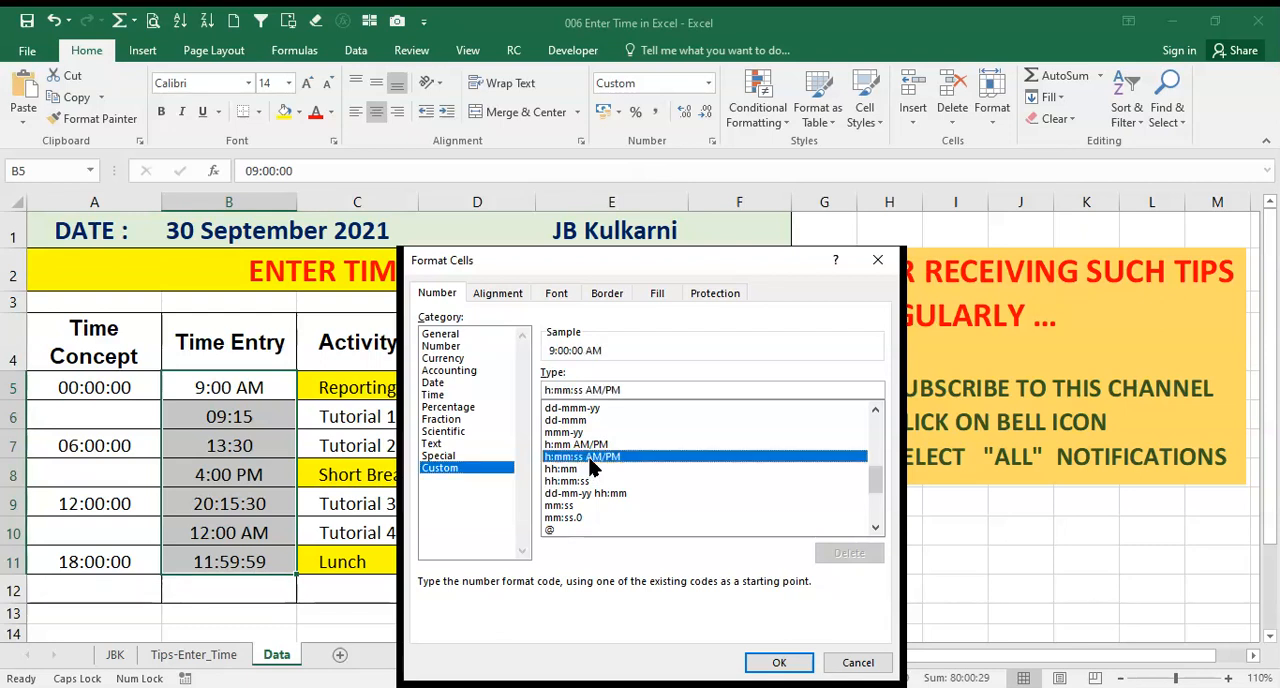
click(780, 663)
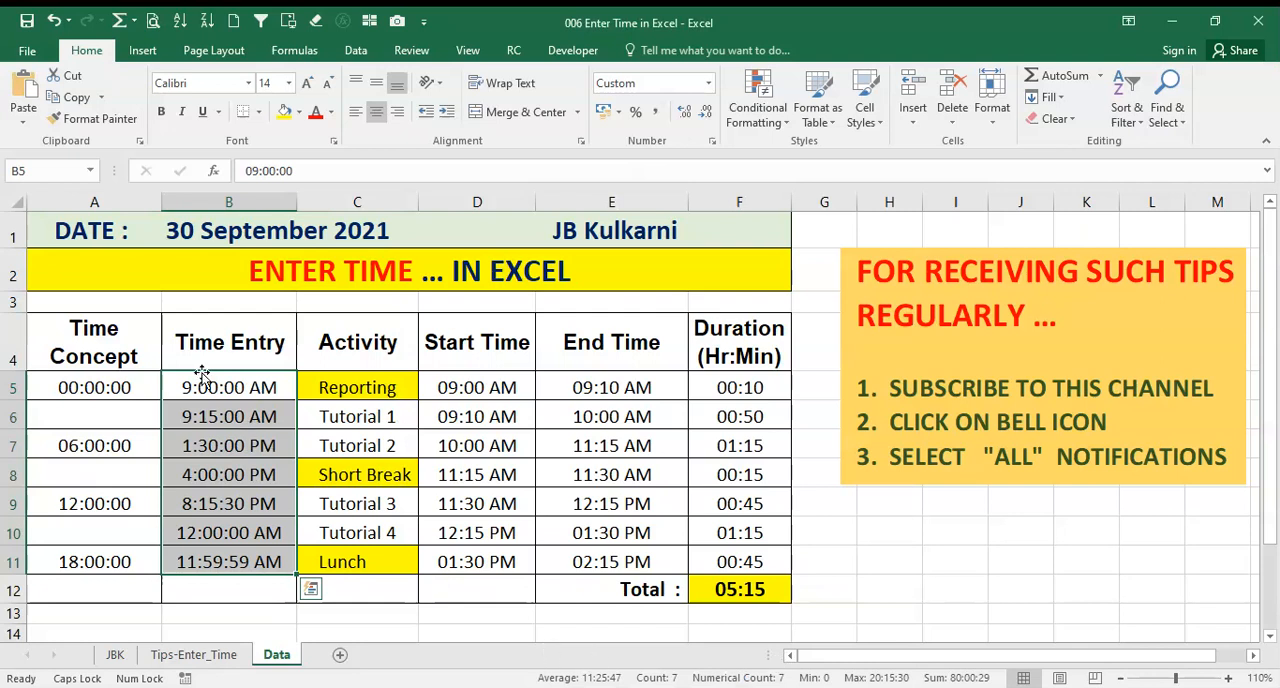
click(228, 392)
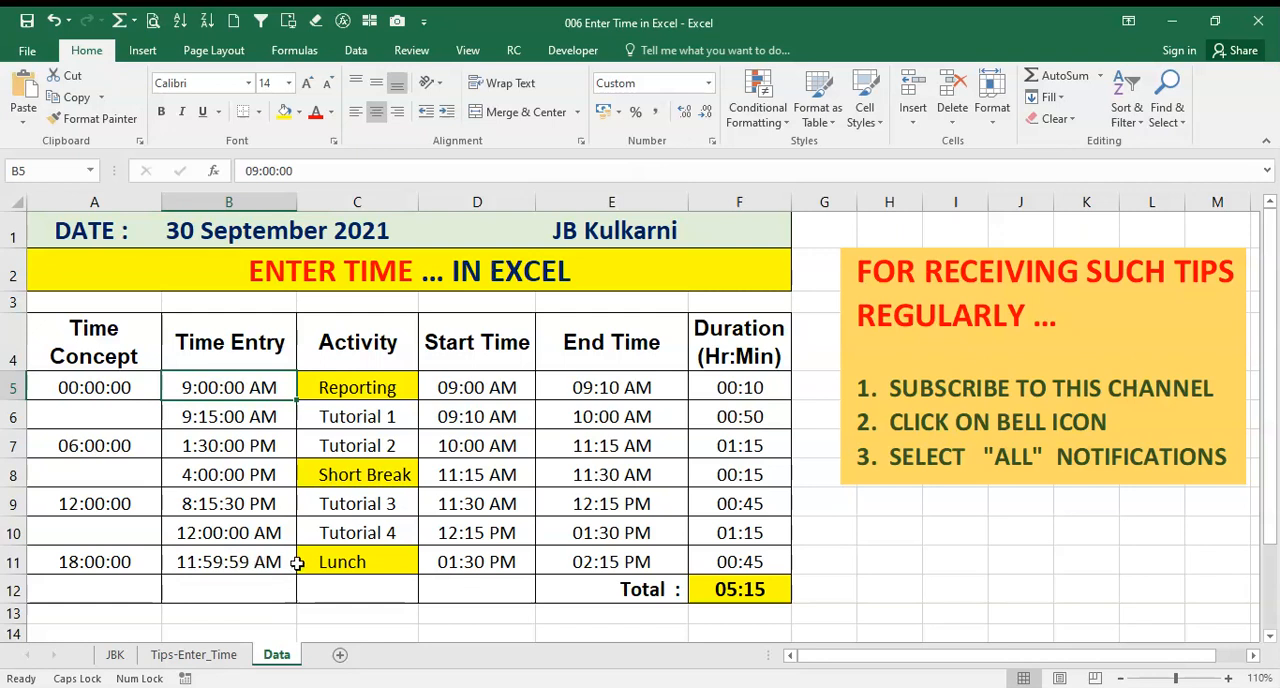
Replace the time in cell B11 with the 24-hour entry 23:59:59 and check its stored value
click(229, 562)
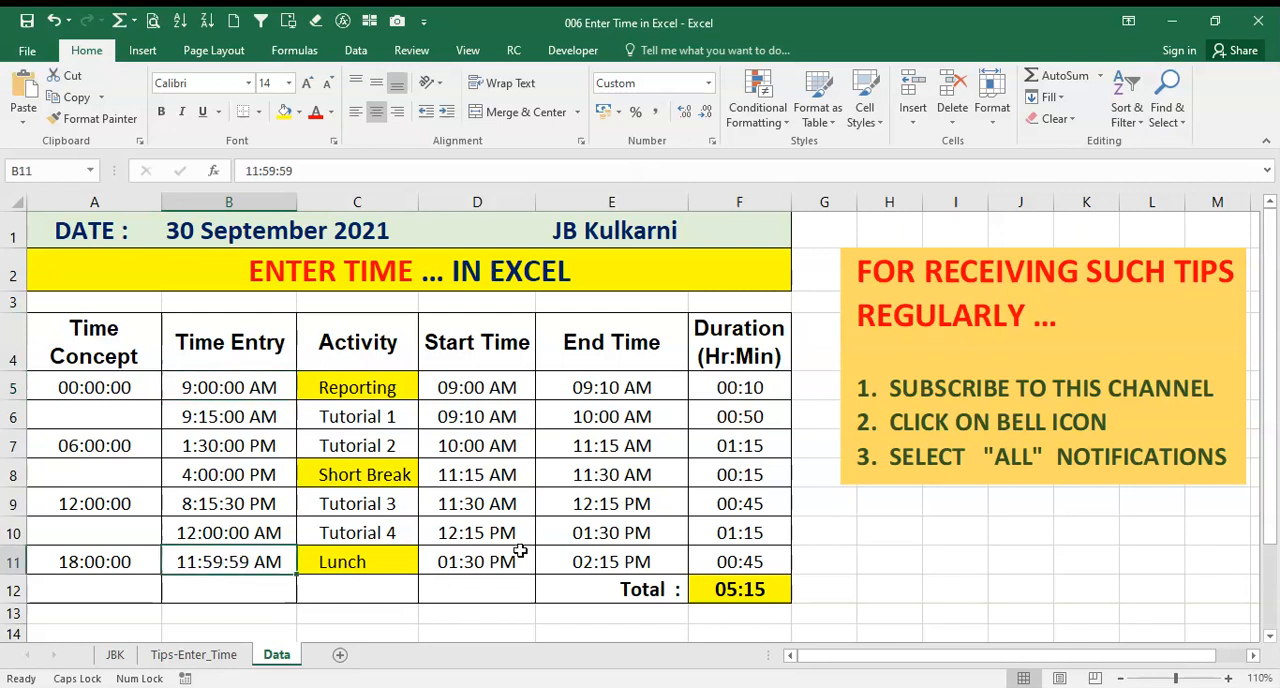
text(2)
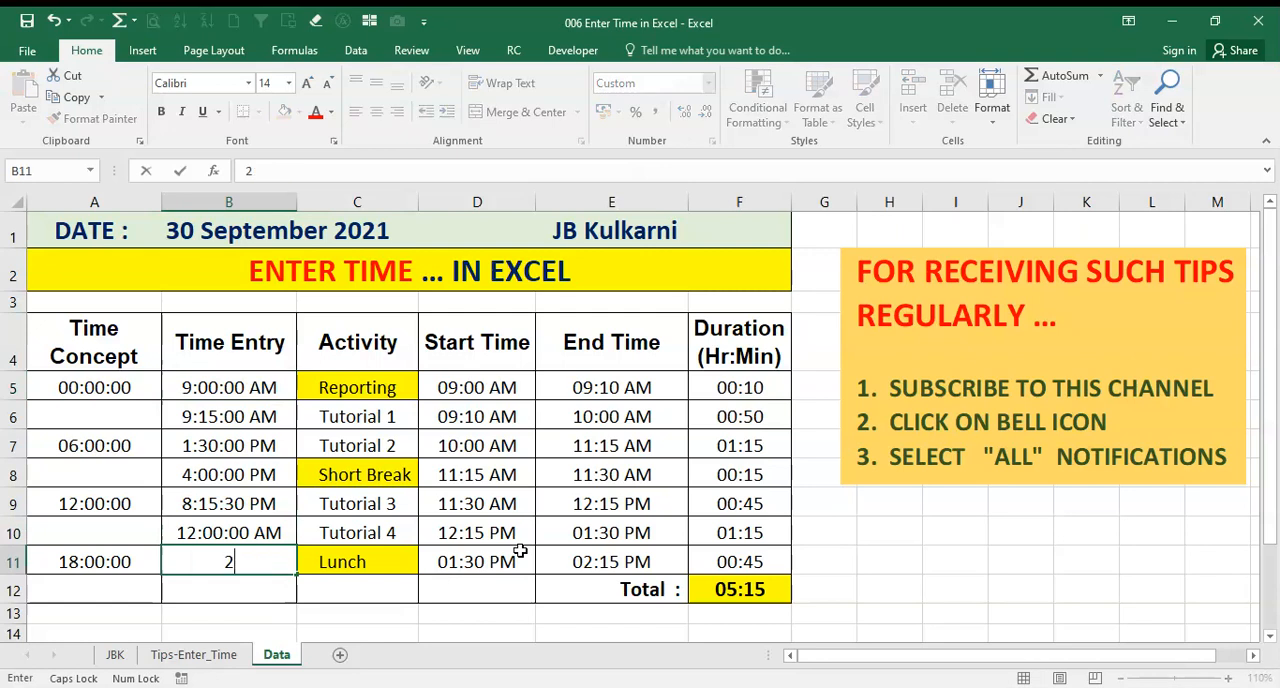
text(3:59:59)
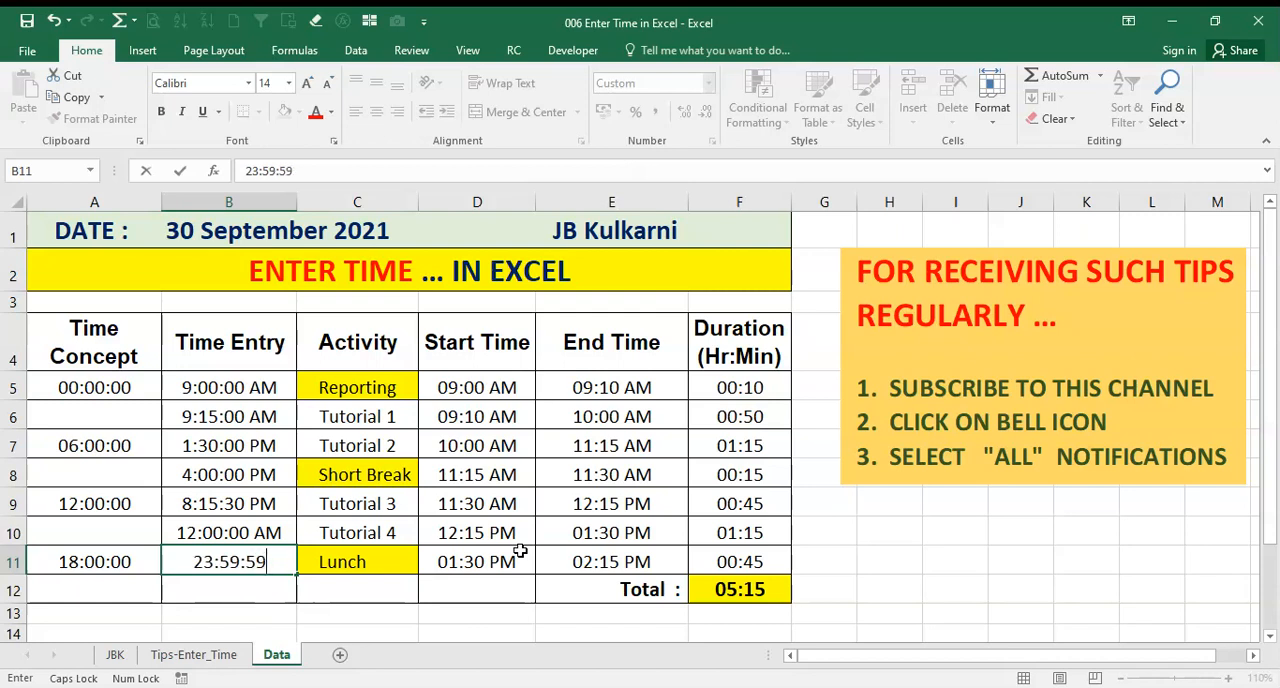
key(Return)
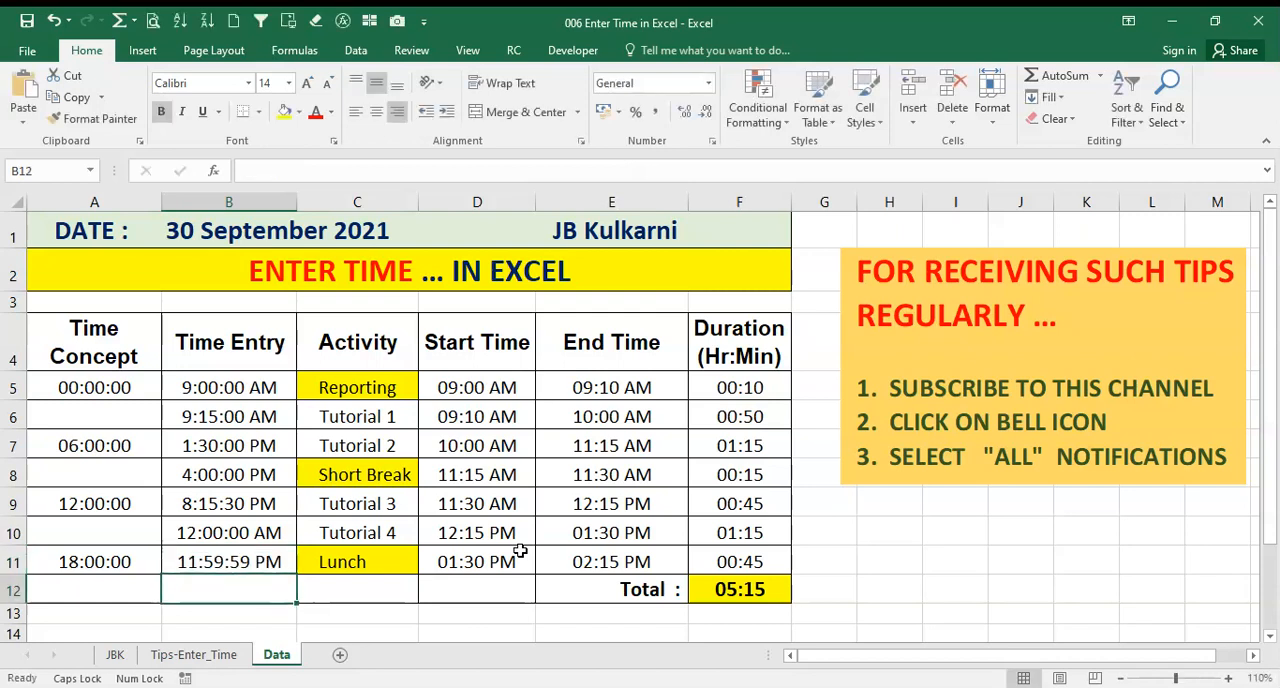
key(Up)
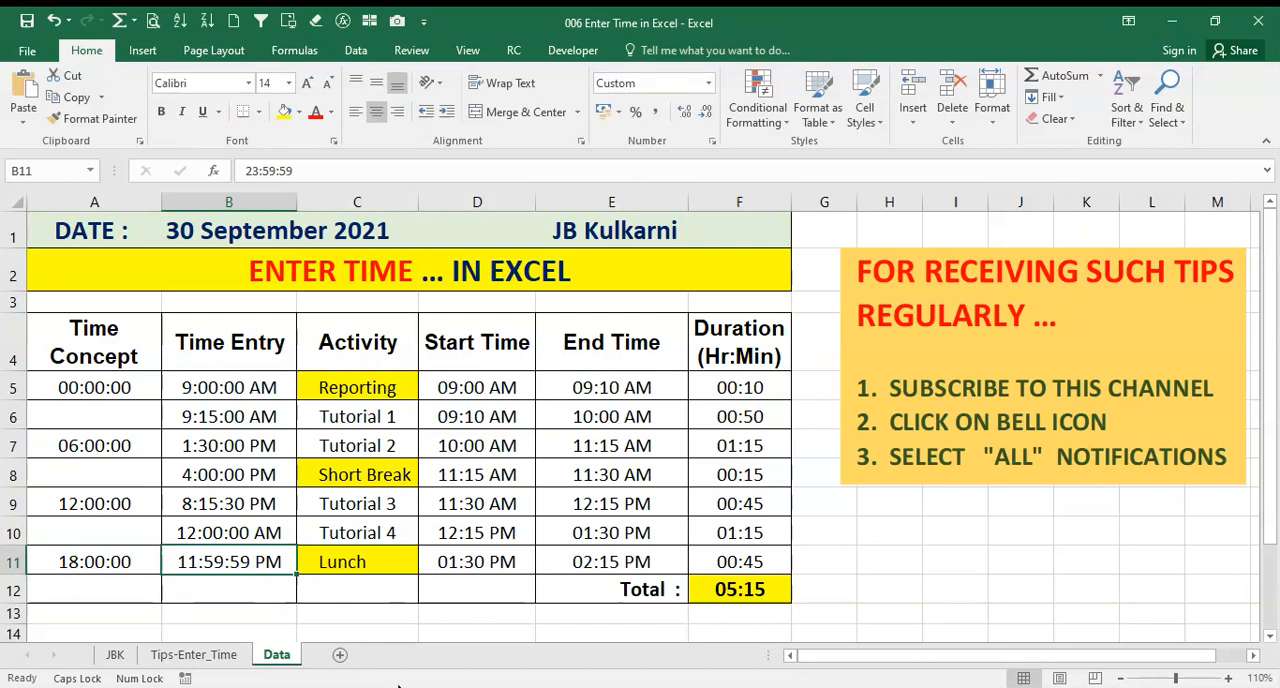
Re-enter the time in cell B11 as 11:59:59 PM and check its stored value
text(11)
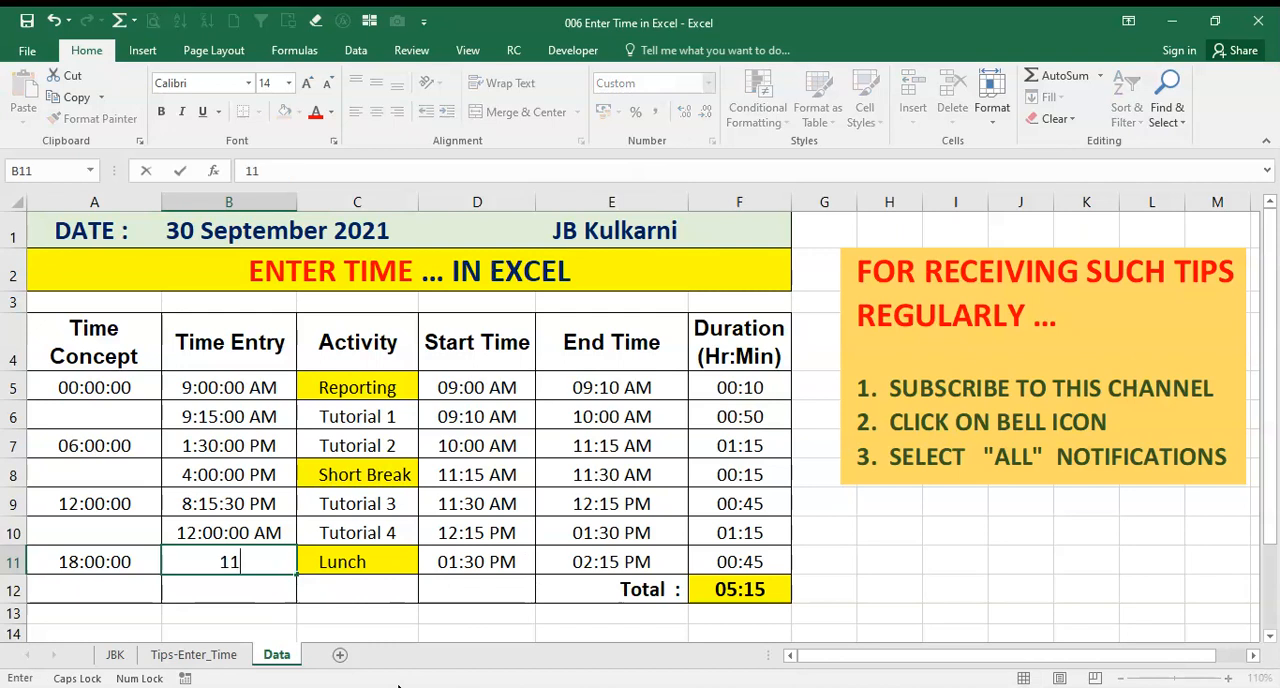
text(:59:5)
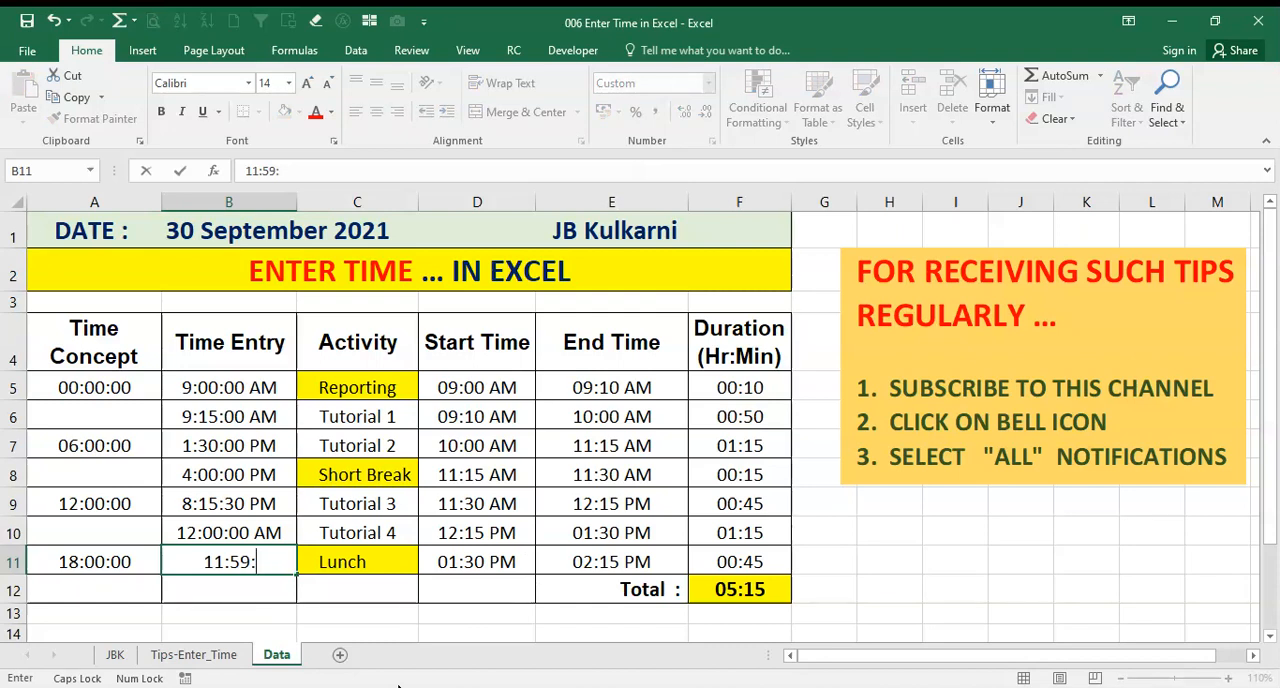
text(9)
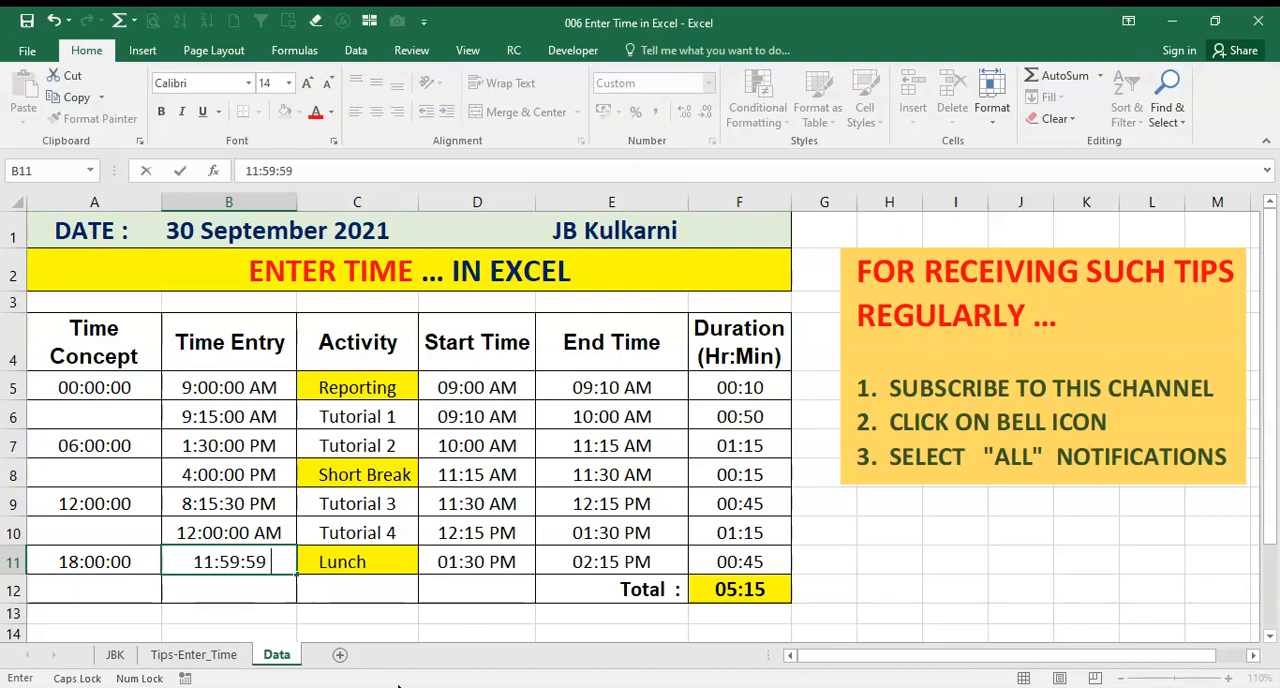
text( PM)
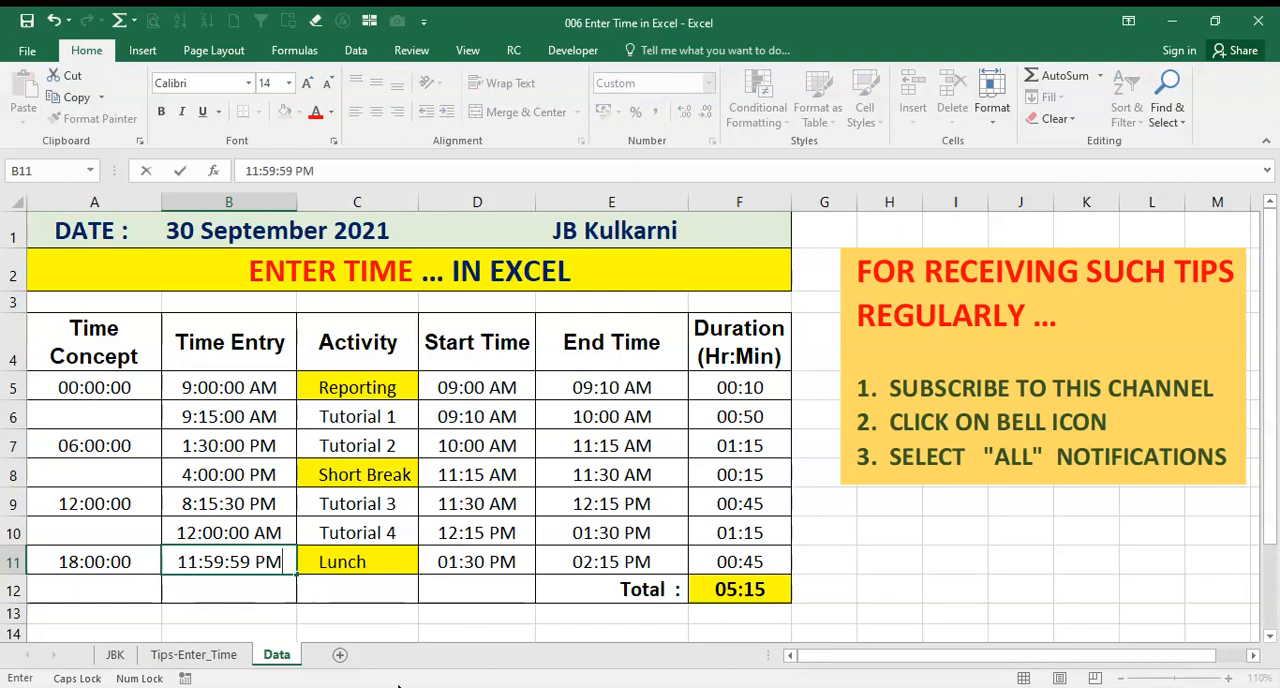
key(Return)
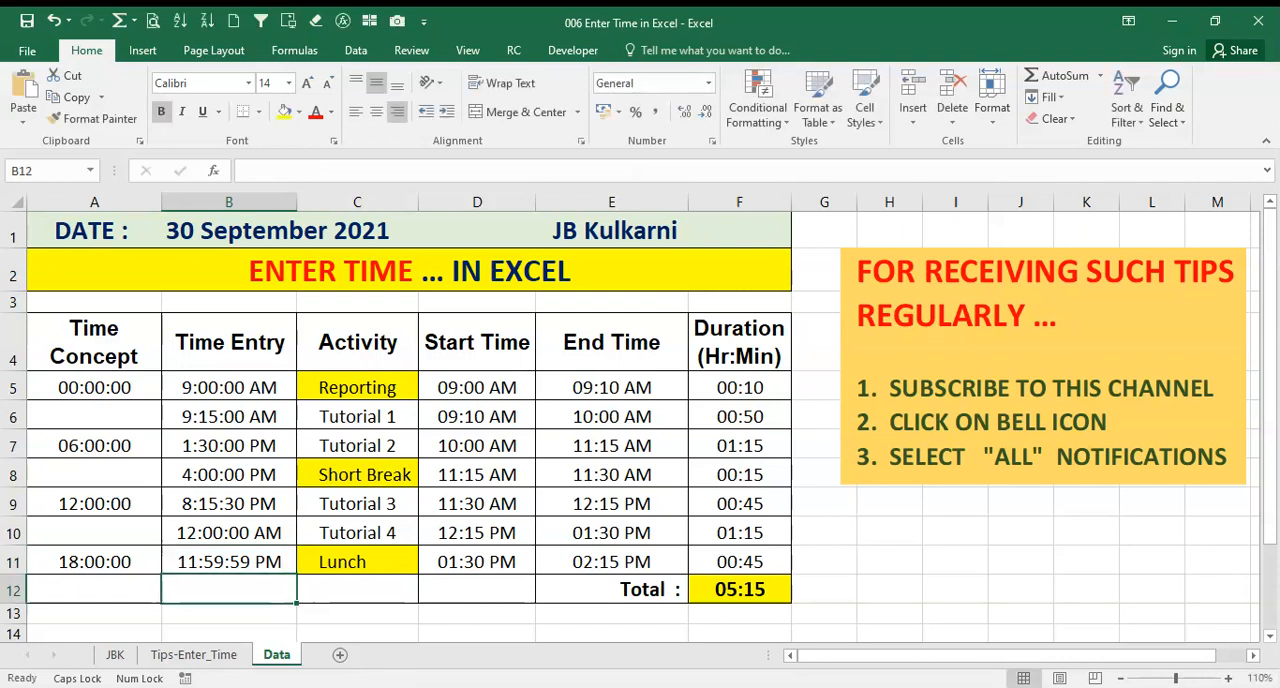
click(238, 562)
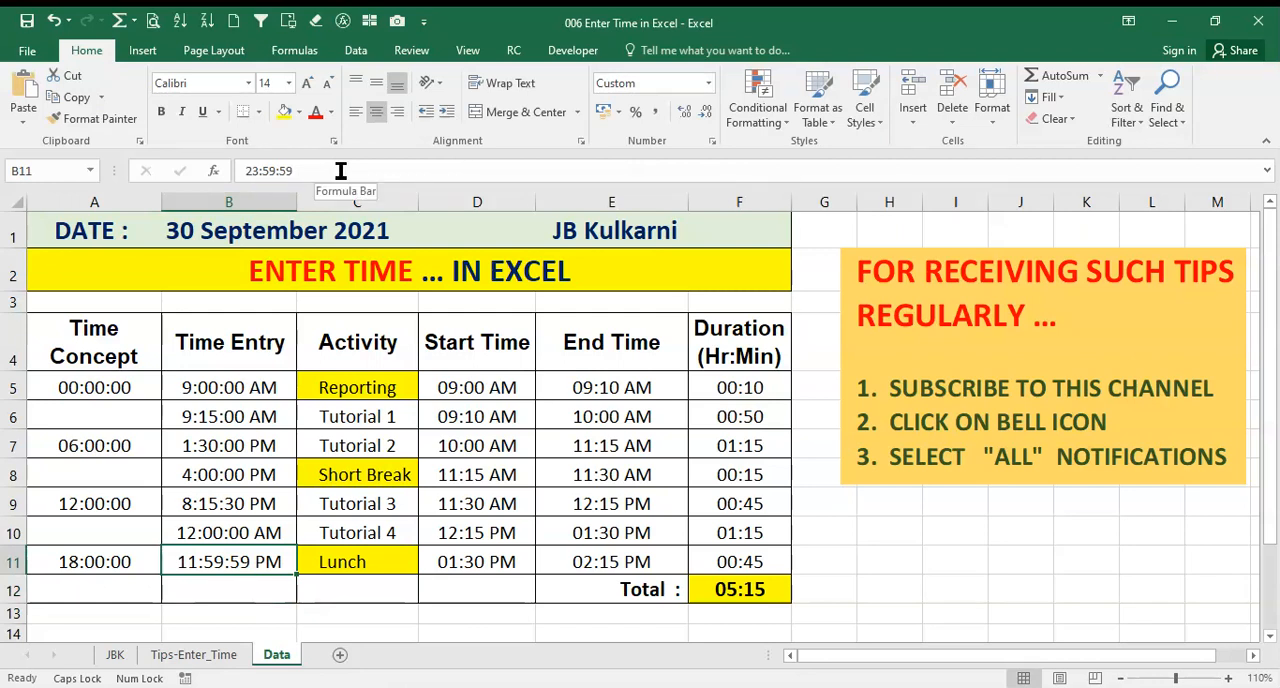
Apply the custom number format h:mm AM/PM to the Time Entry cells B5:B11
click(202, 393)
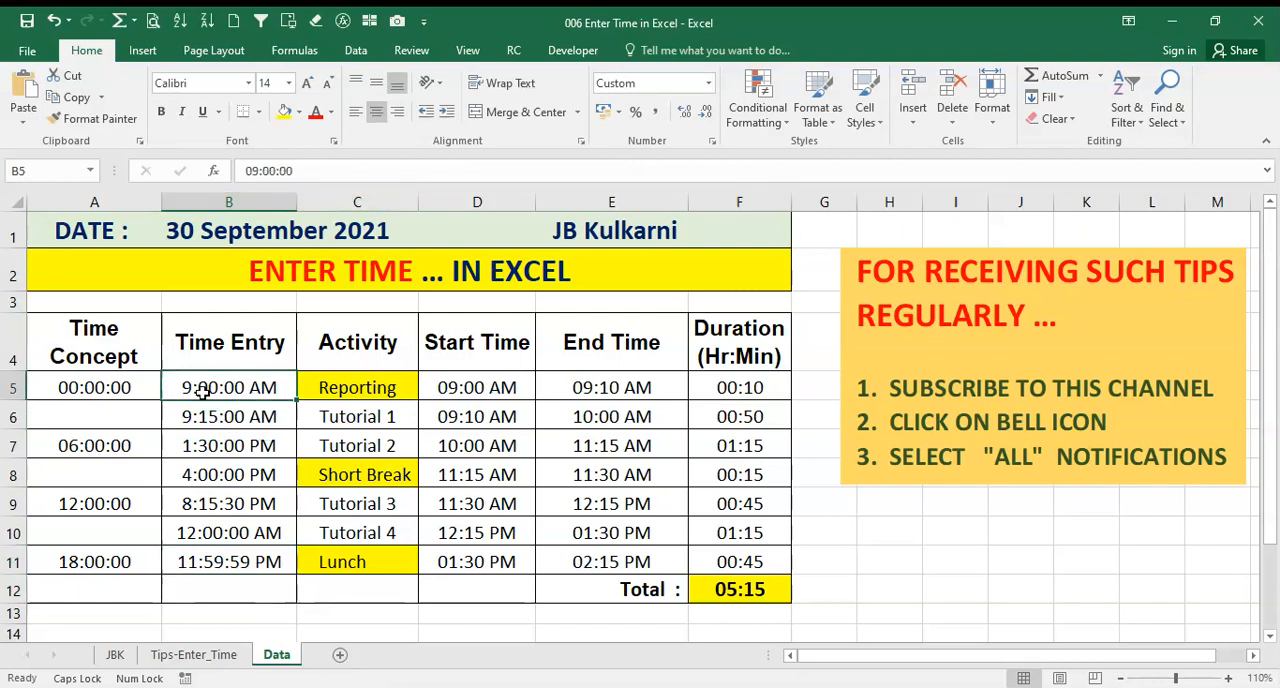
key(shift+Down)
key(shift+Down)
key(shift+Down)
key(shift+Down)
key(shift+Down)
key(shift+Down)
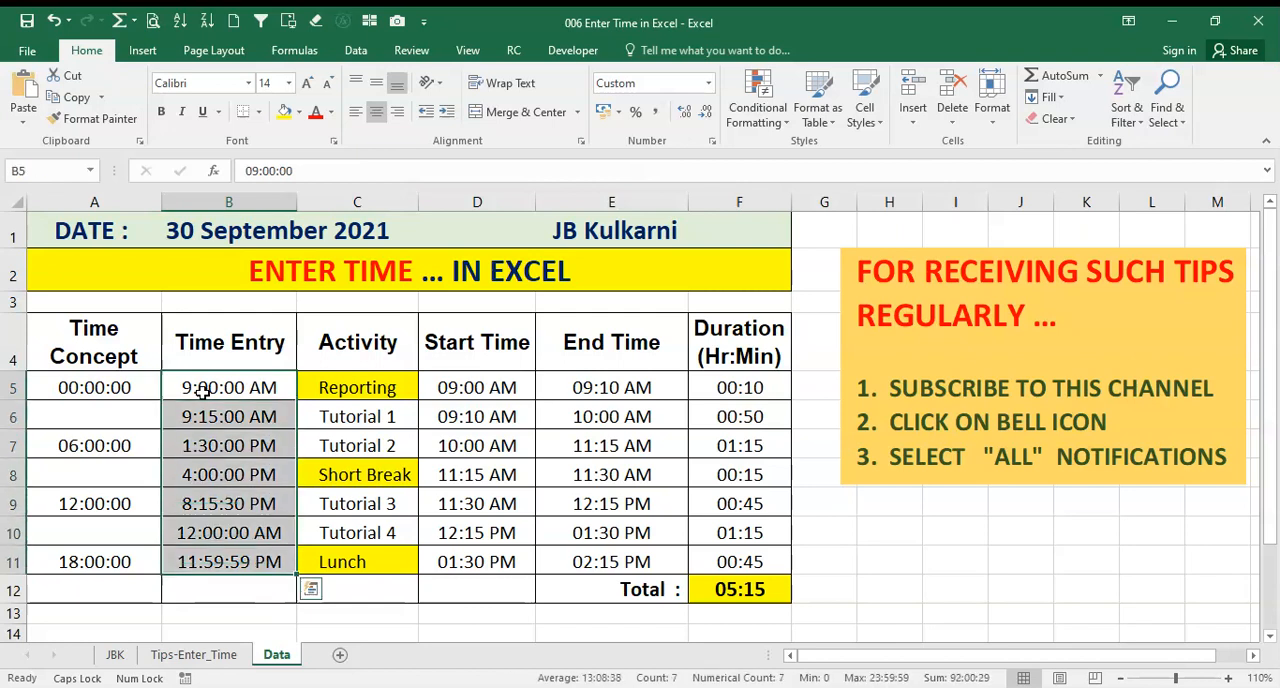
click(712, 142)
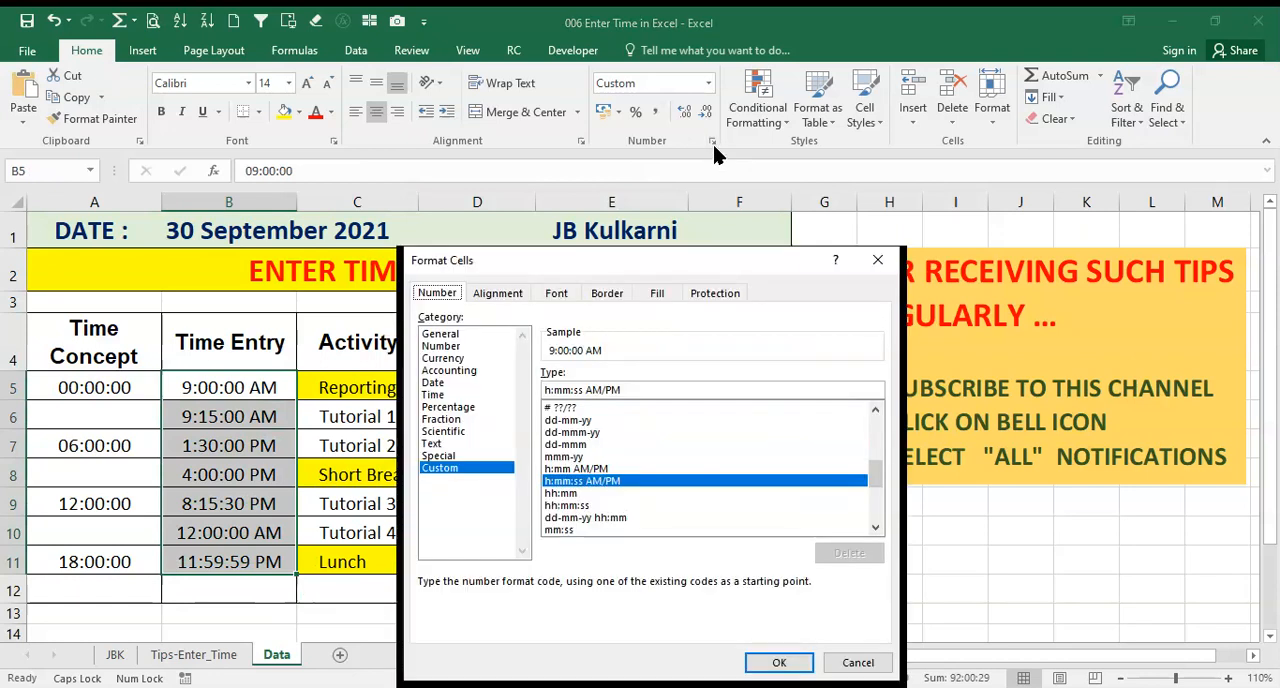
click(576, 469)
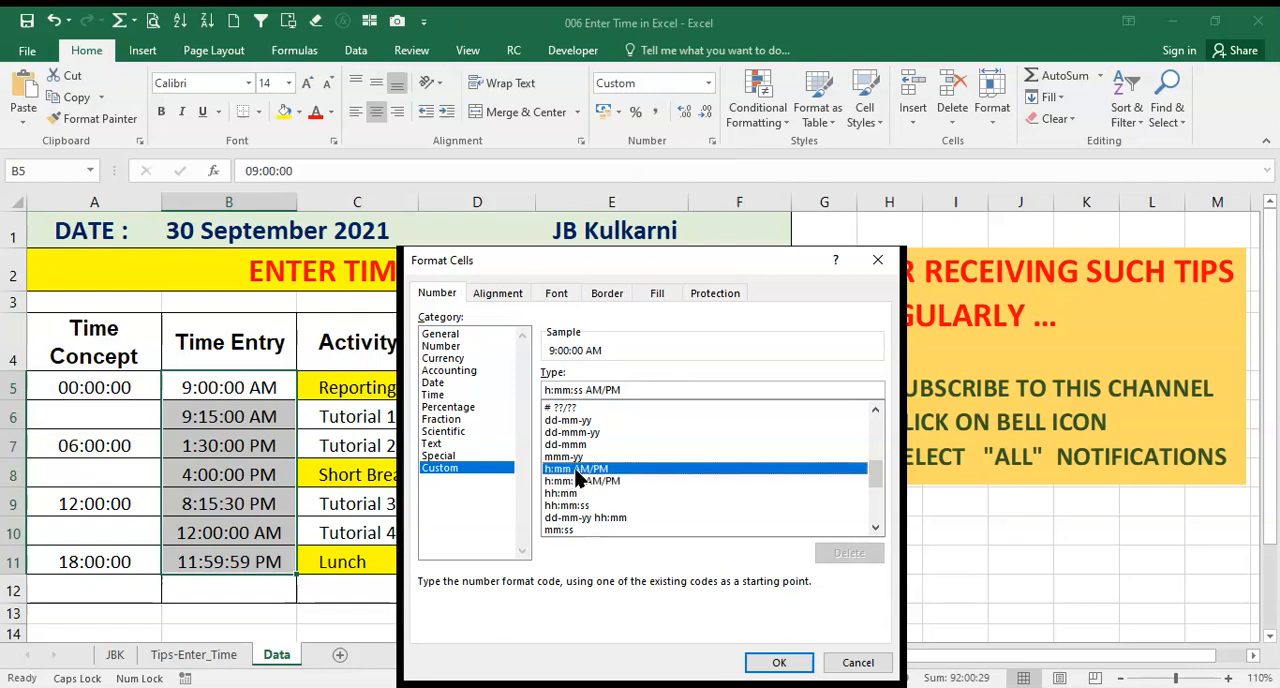
click(783, 664)
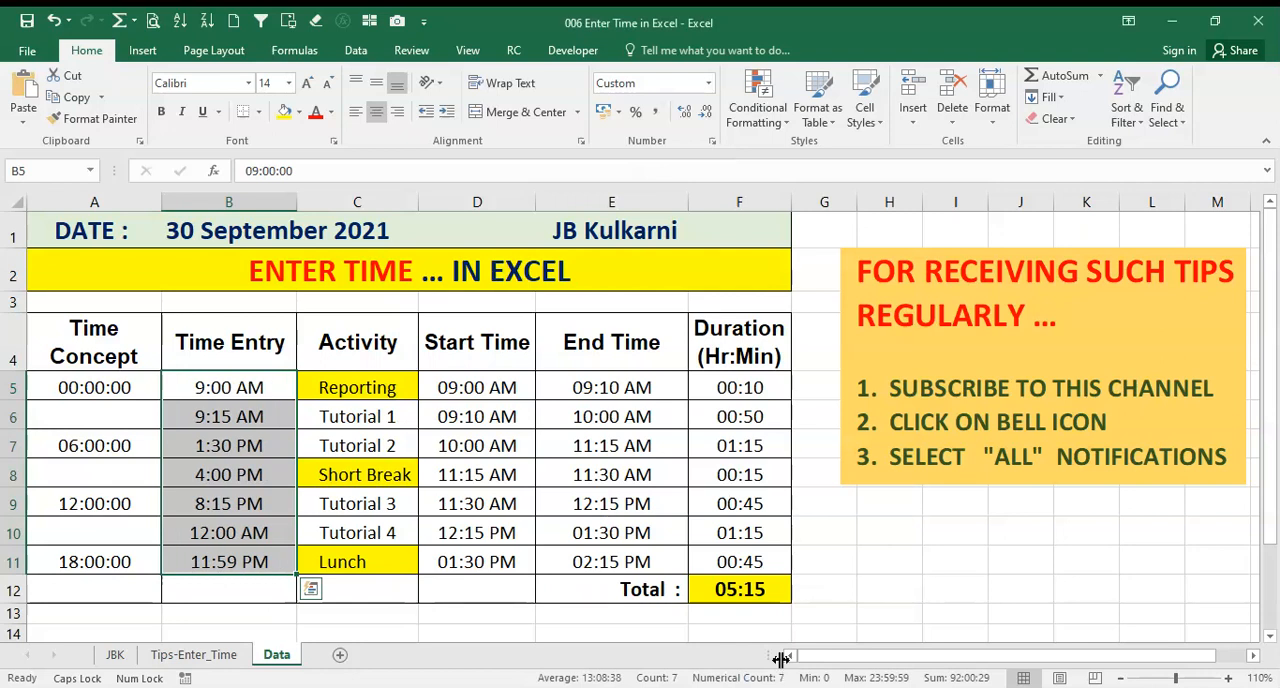
Check the stored values behind the reformatted Time Entry cells B5, B6, B8 and B9
click(113, 415)
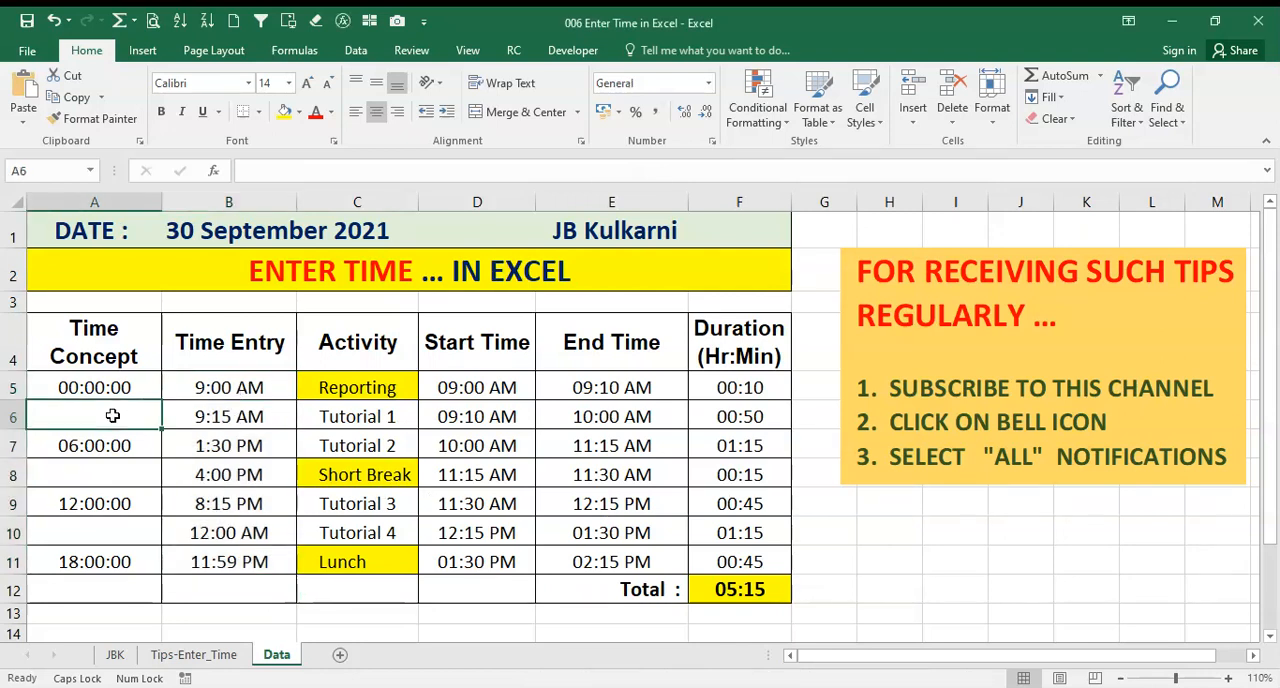
click(196, 392)
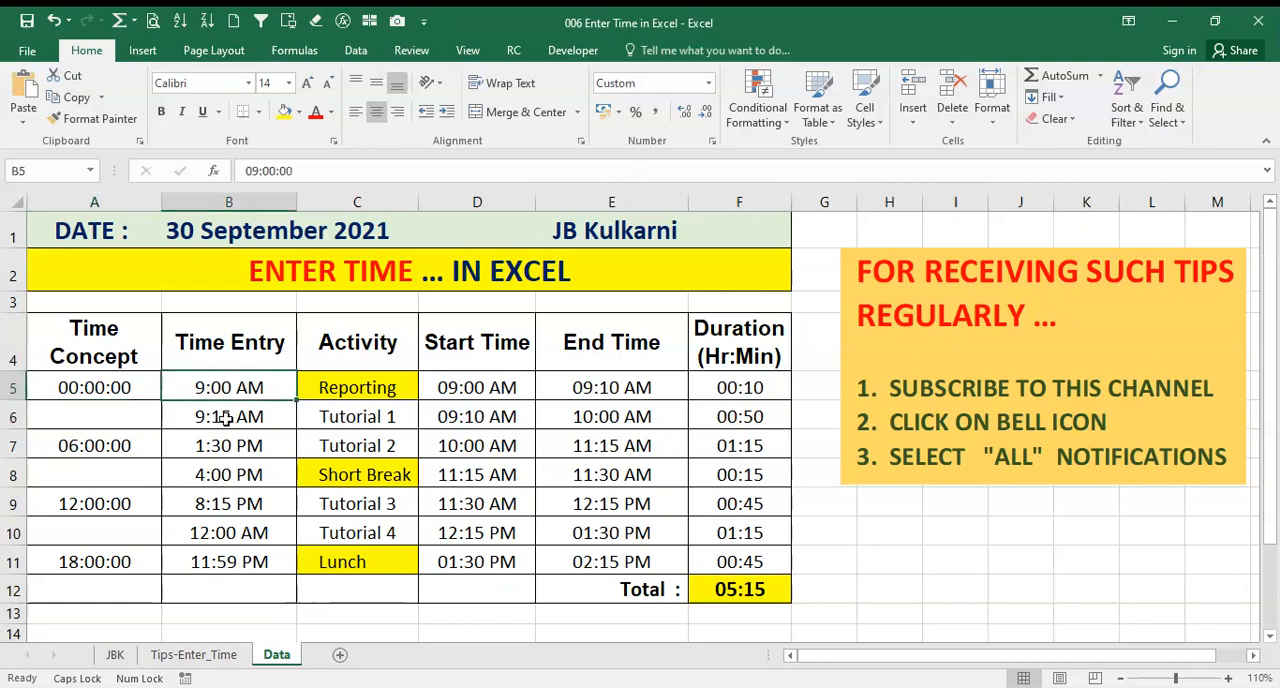
click(227, 419)
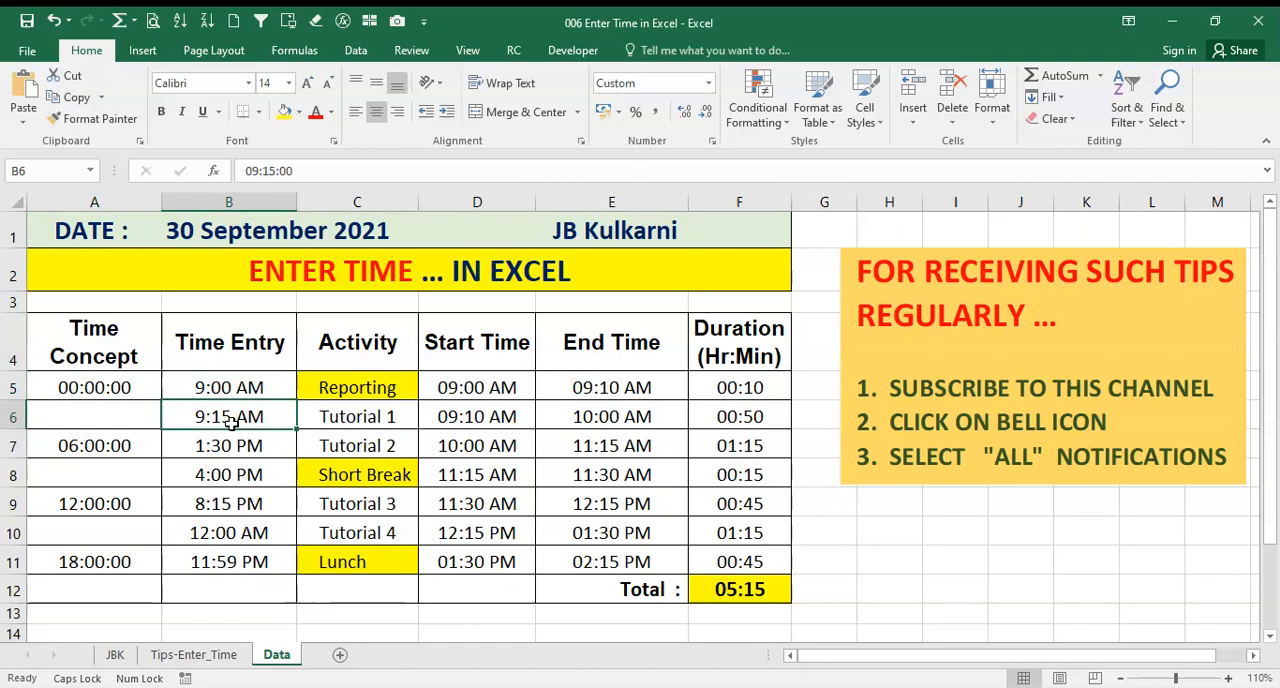
click(224, 477)
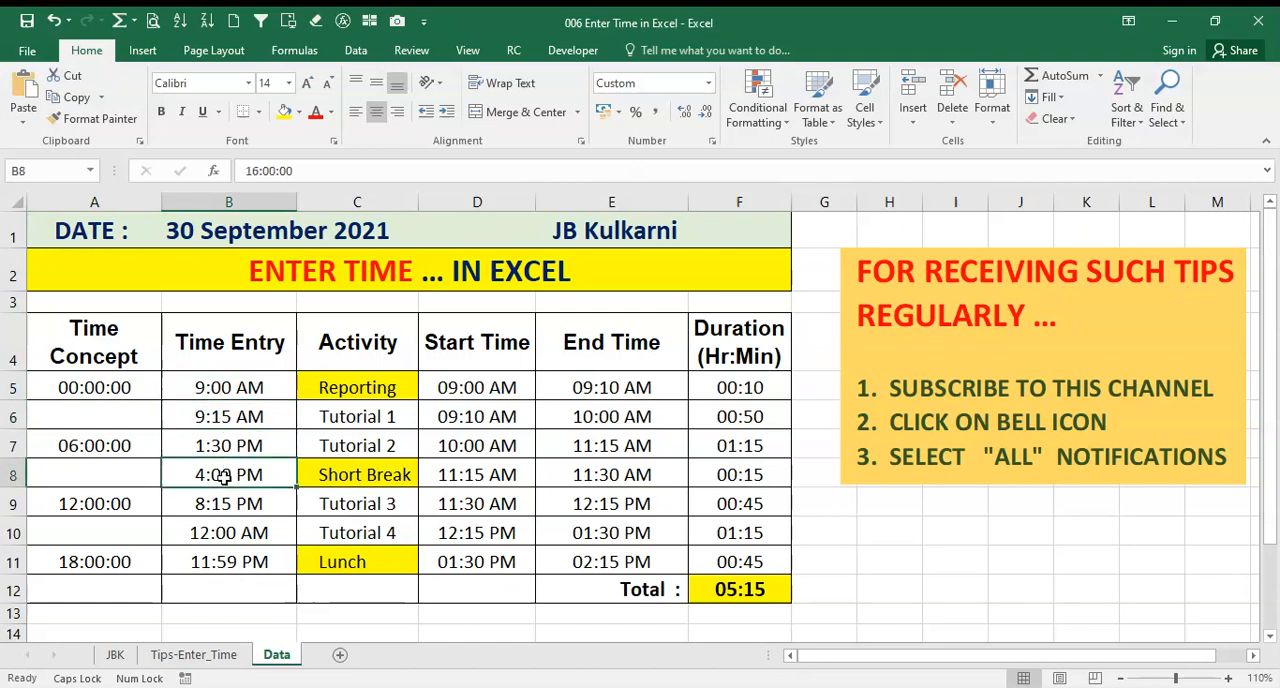
click(211, 510)
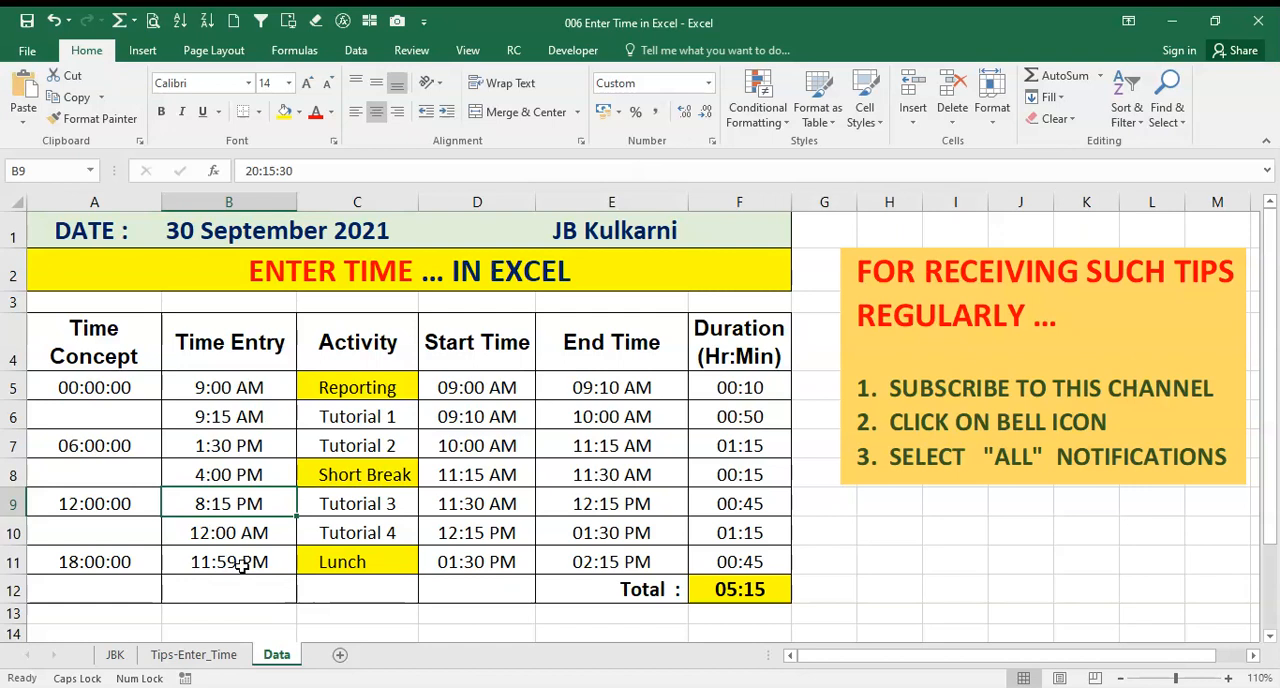
key(ctrl+Page_Up)
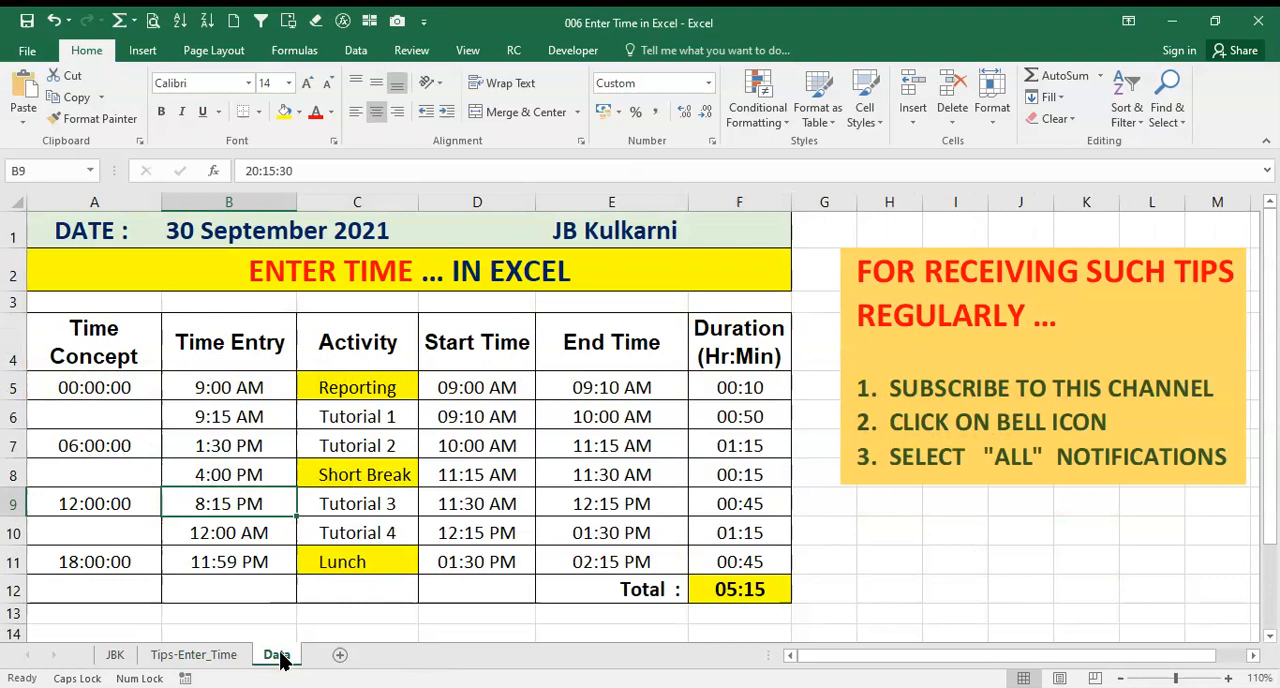
Inspect the start time, end time and duration formula for Reporting in row 5, and review the number format of cell F5
click(464, 390)
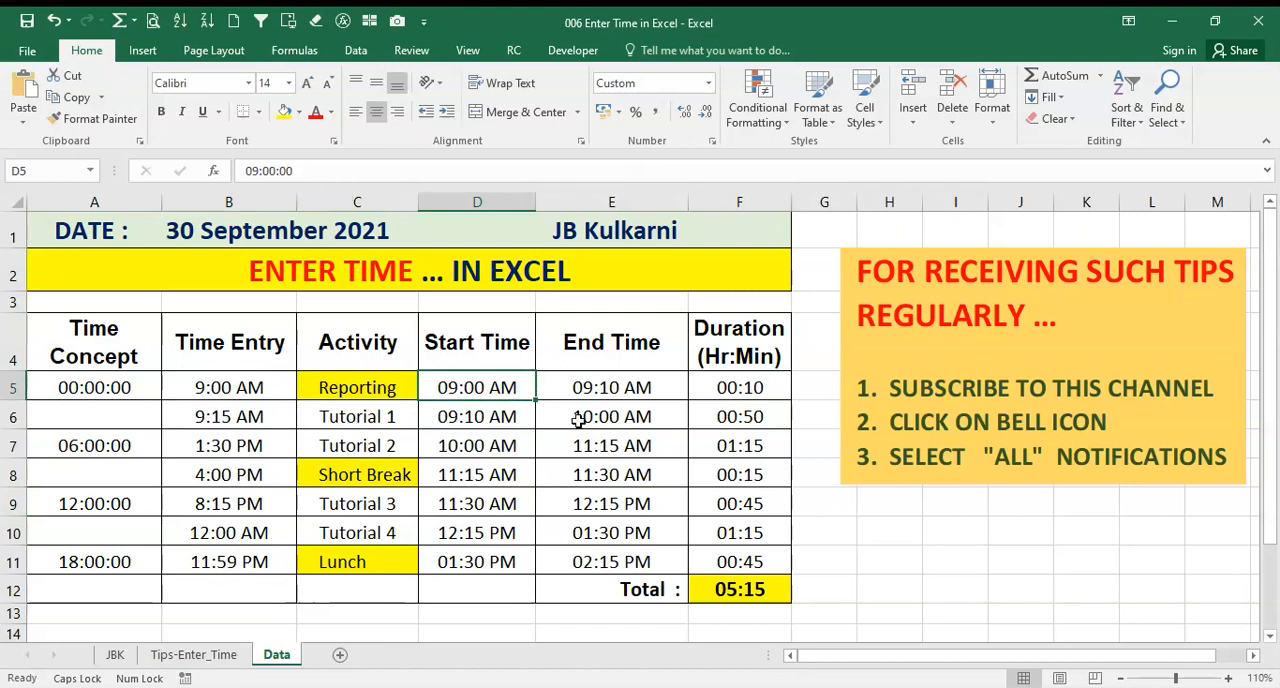
click(612, 390)
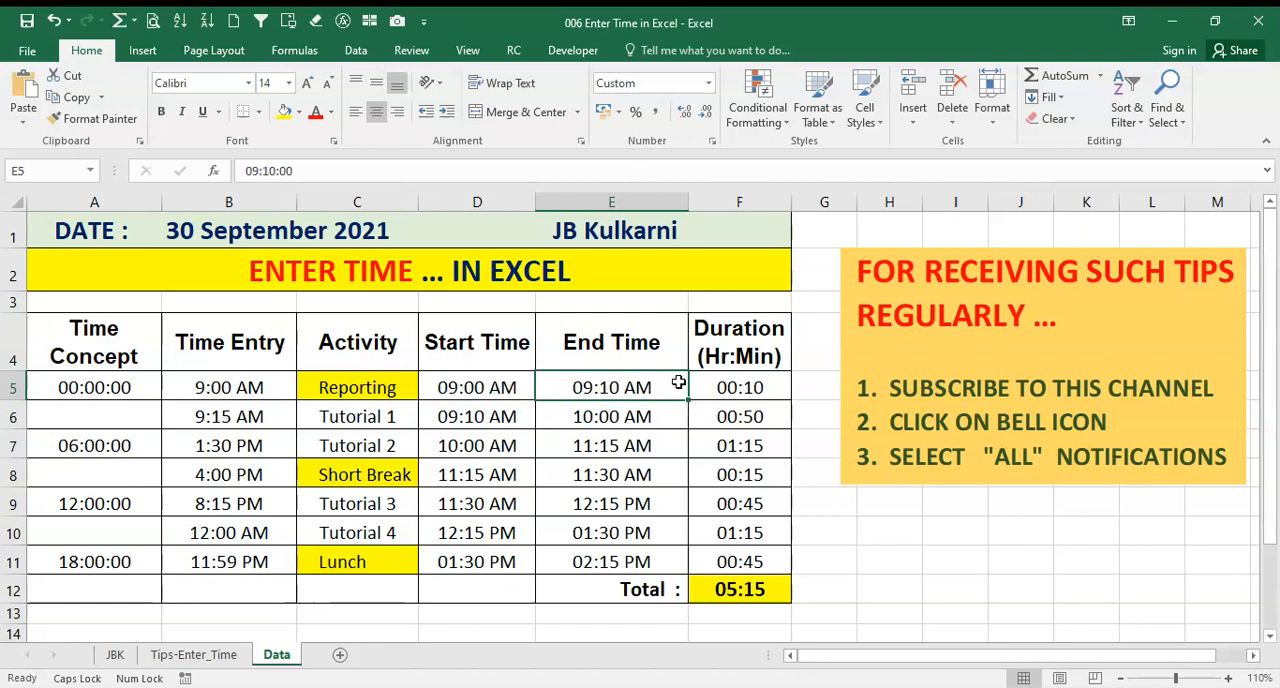
click(740, 393)
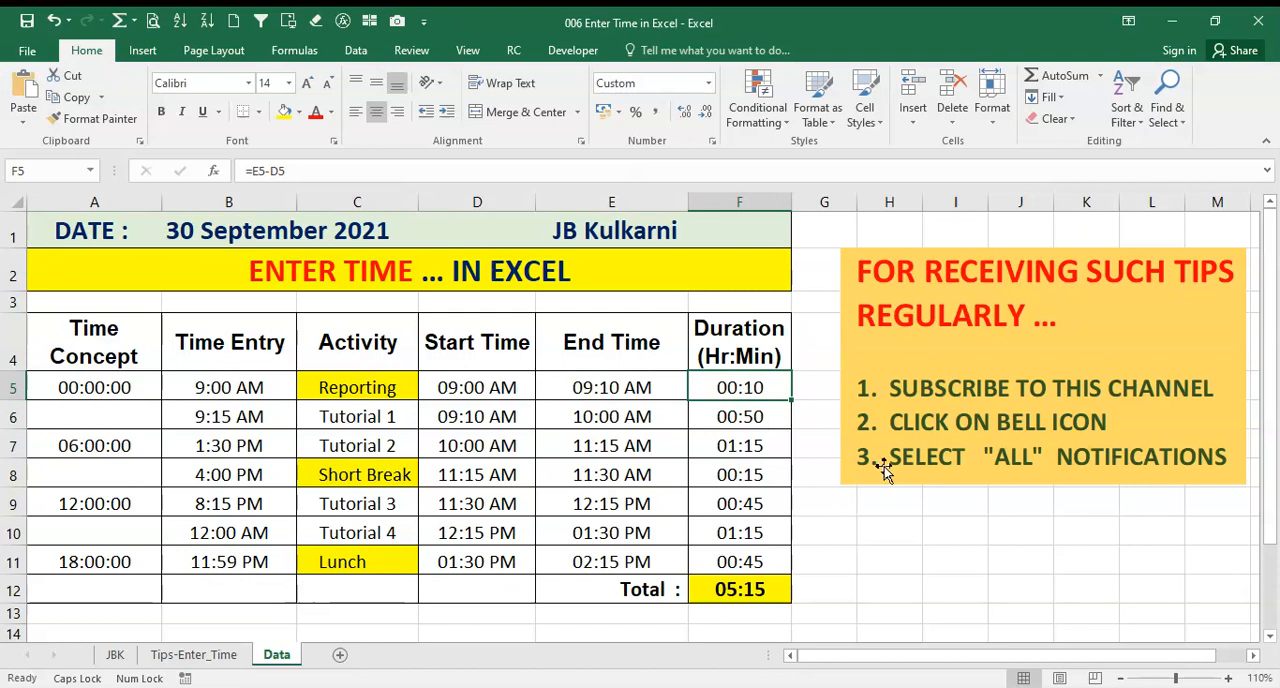
click(712, 142)
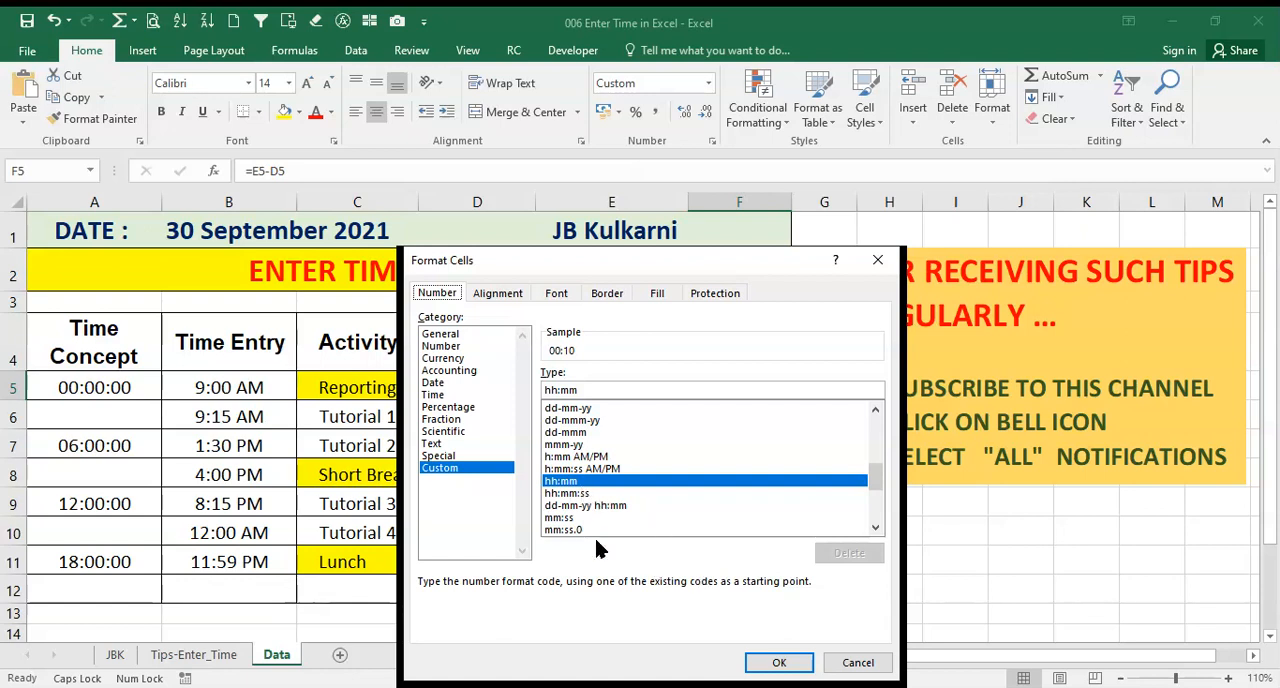
click(779, 665)
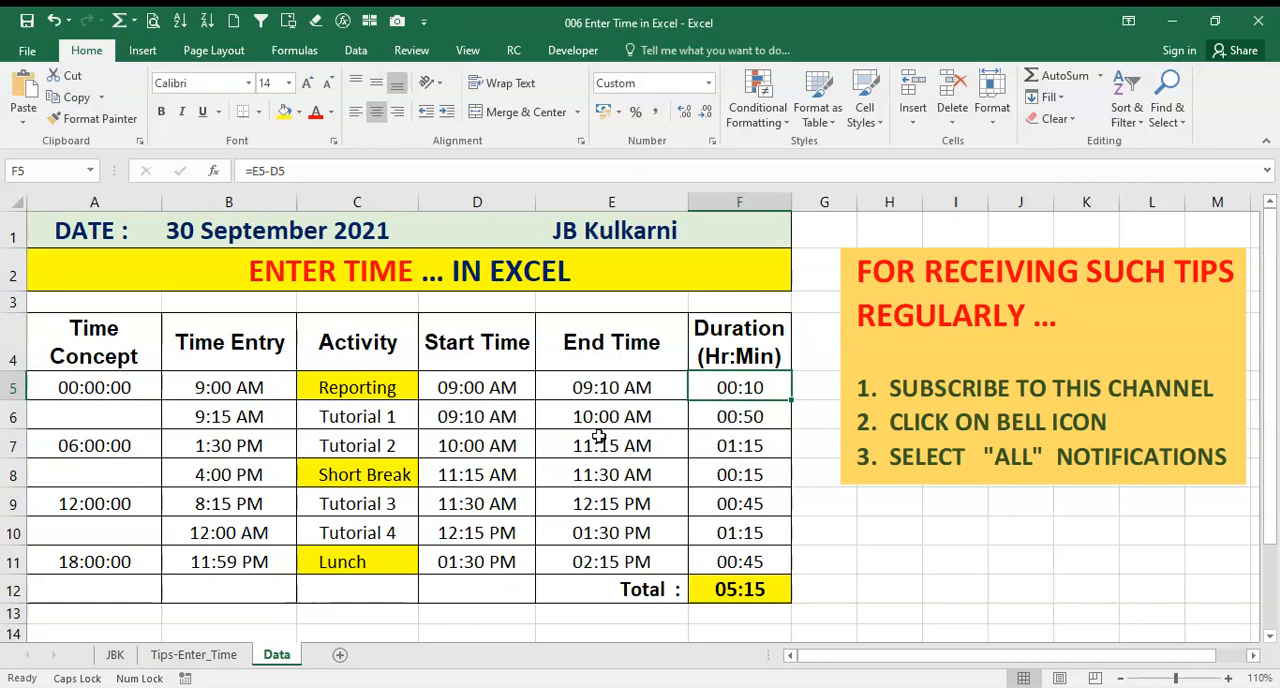
Inspect the start, end and duration cells of Tutorial 1 in row 6 and the duration formulas in F7:F10
click(479, 419)
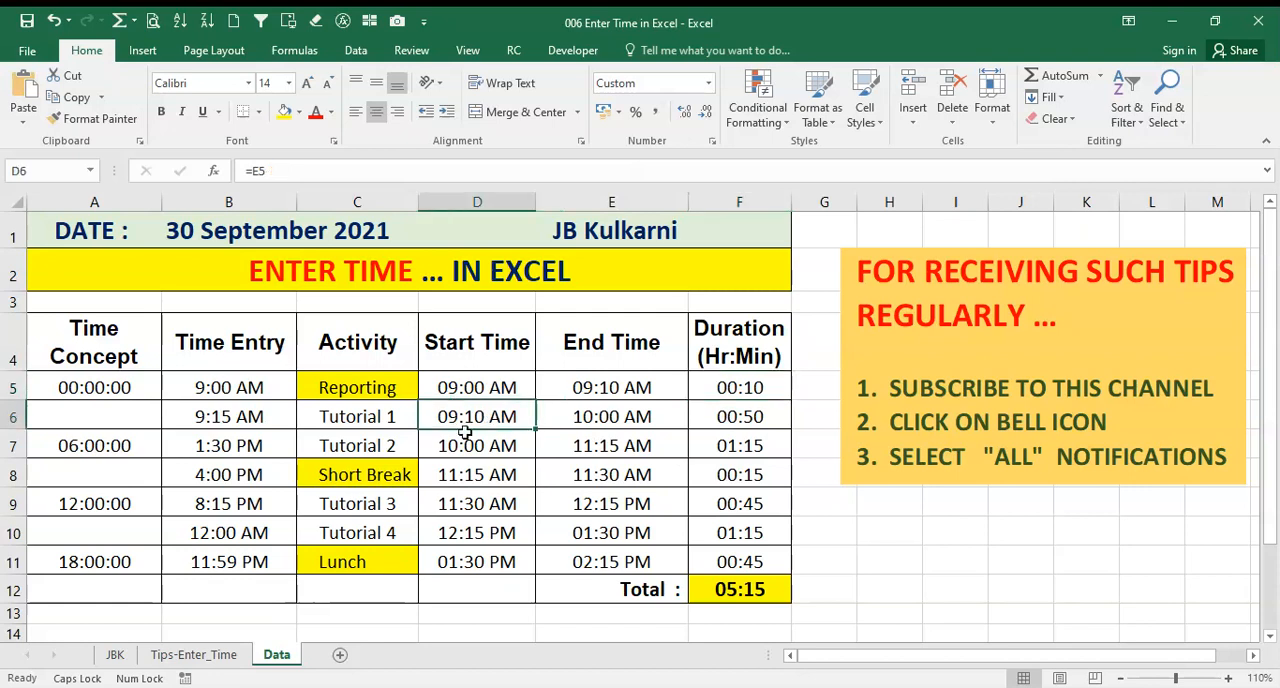
click(630, 424)
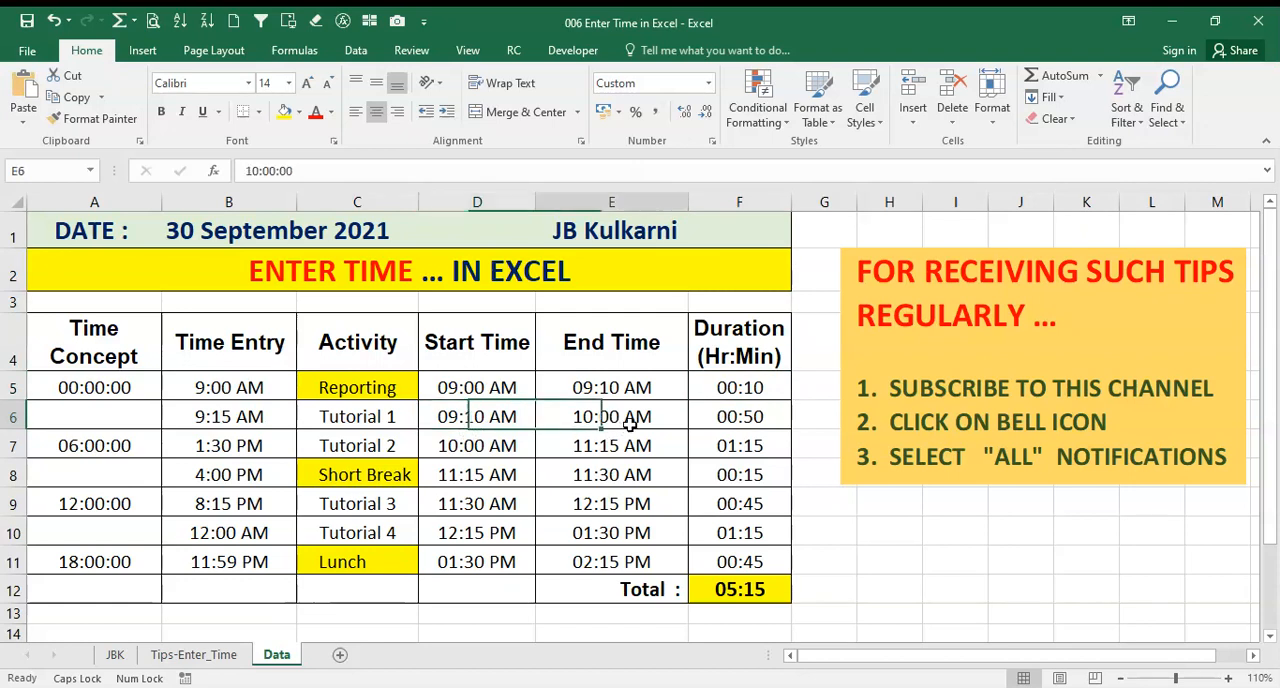
click(752, 418)
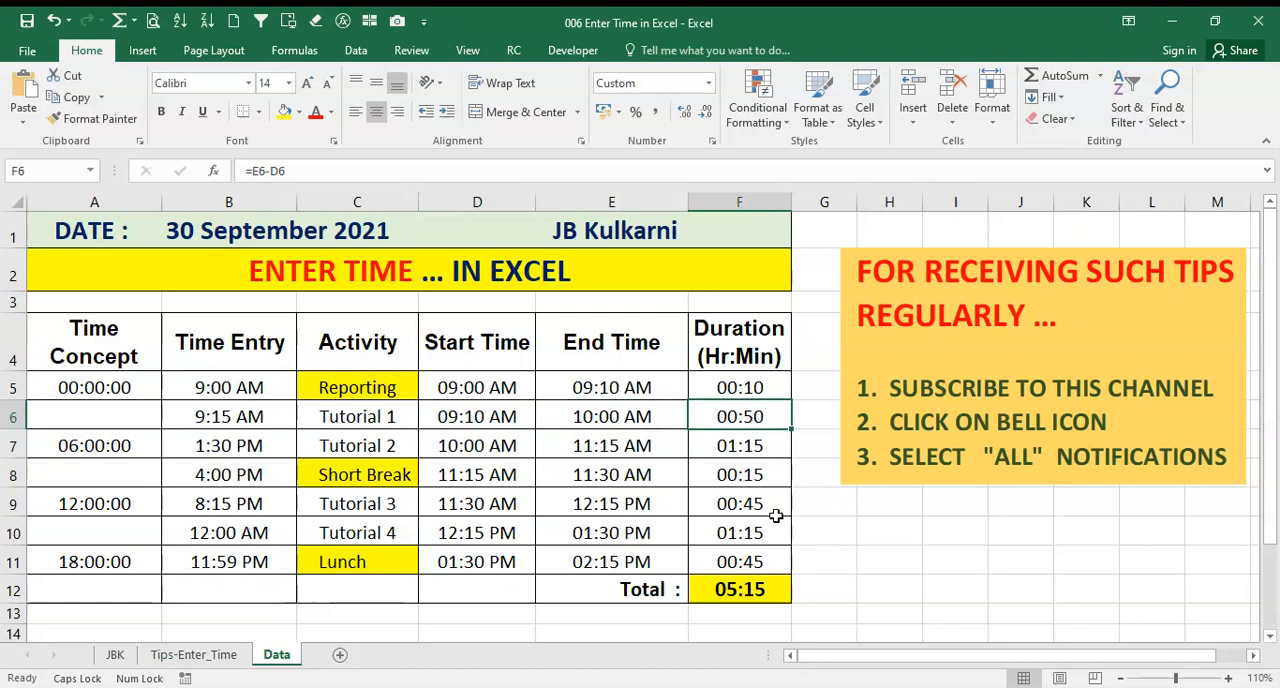
click(738, 448)
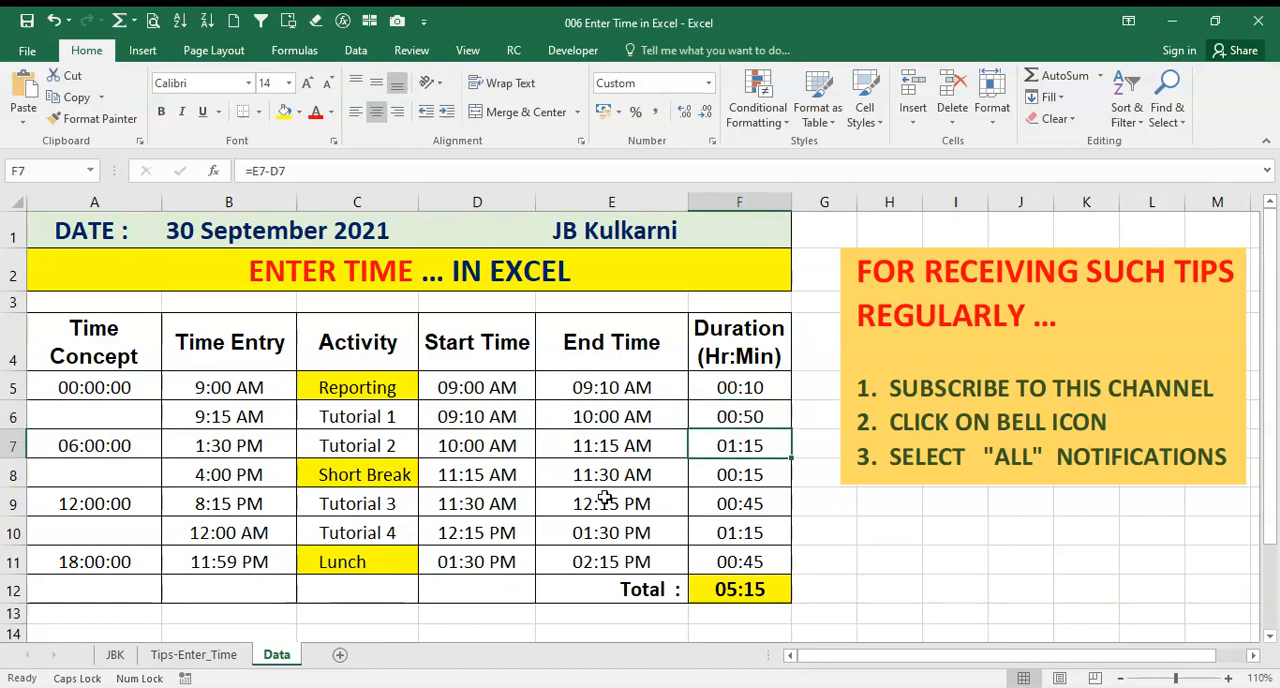
click(738, 477)
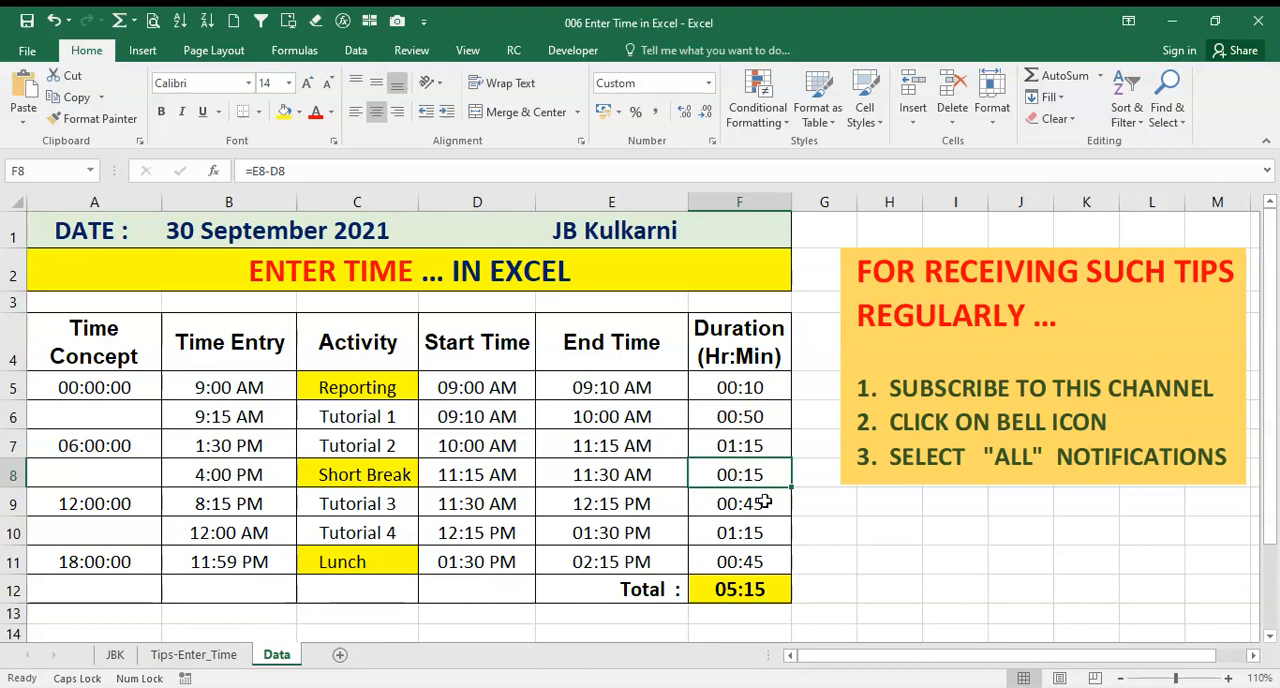
click(741, 508)
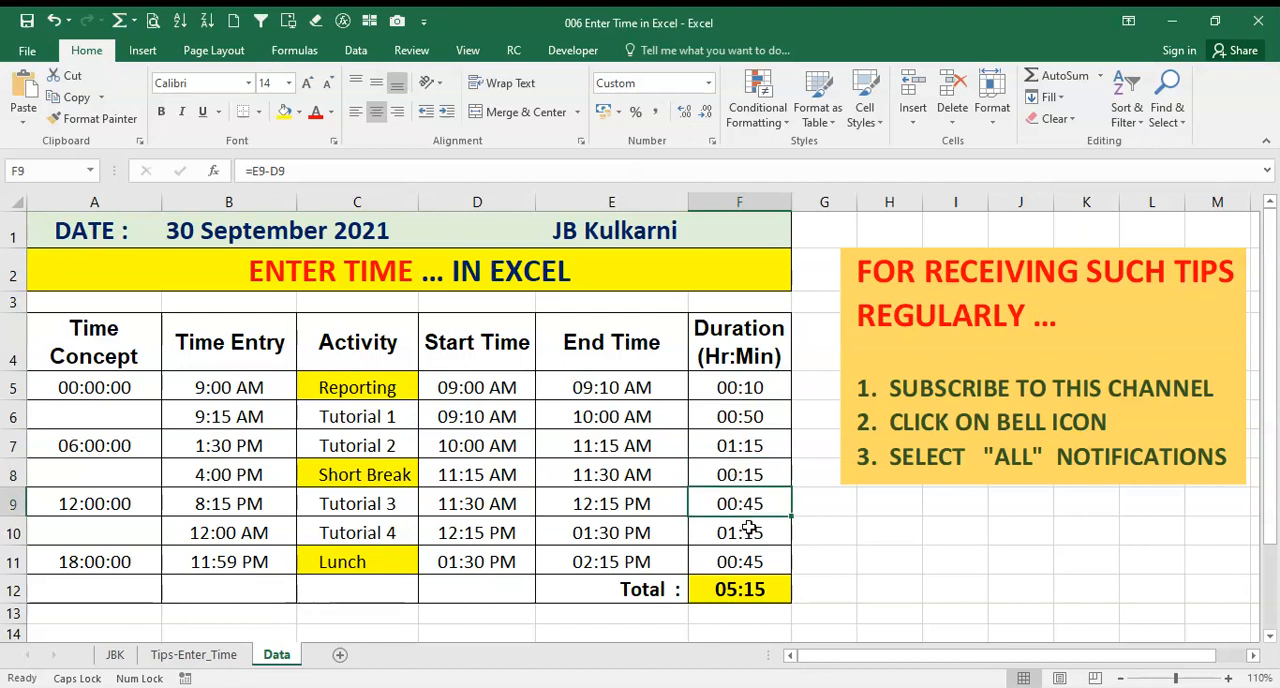
click(745, 532)
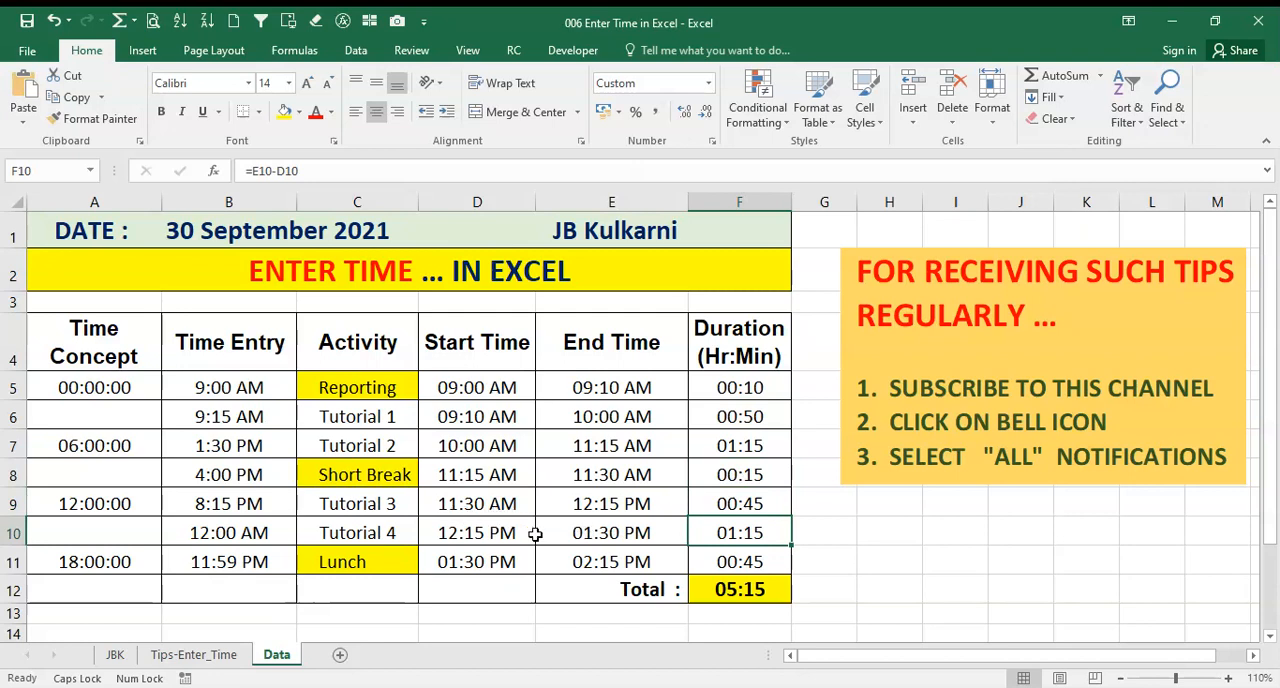
Try entering the Tutorial 4 end time in E10 with a dot separator as 1.30 PM, and check the start time in D10
click(463, 532)
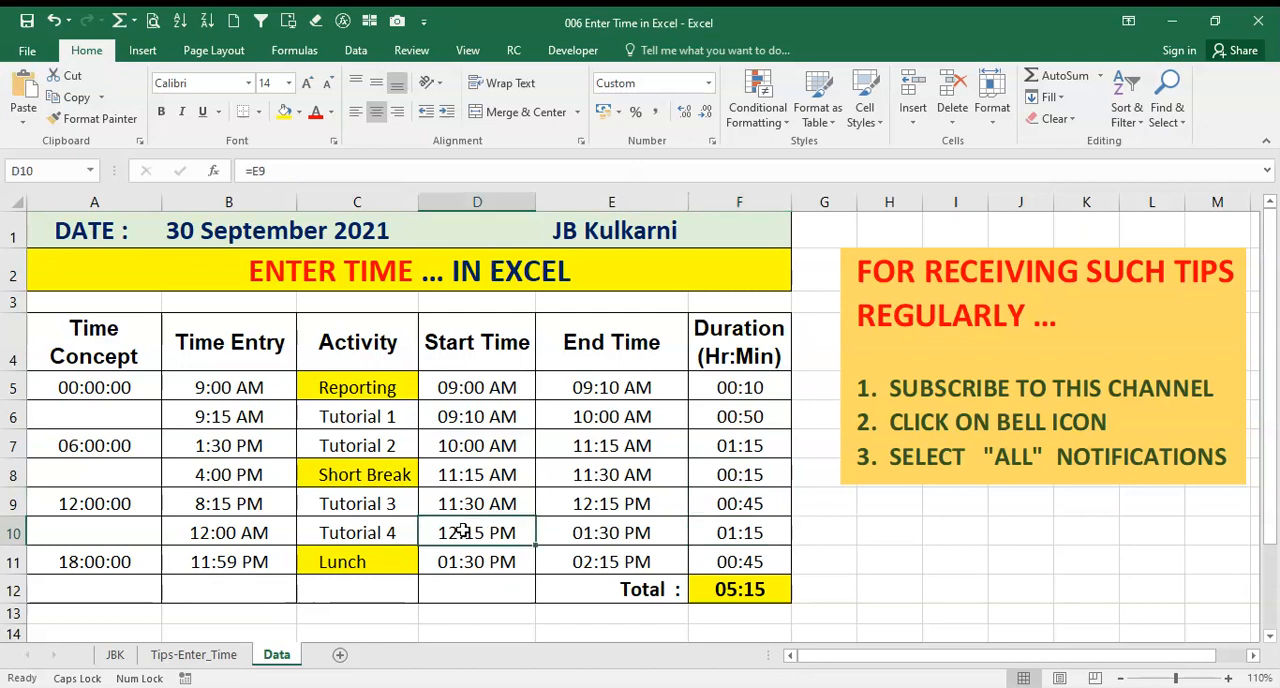
click(617, 533)
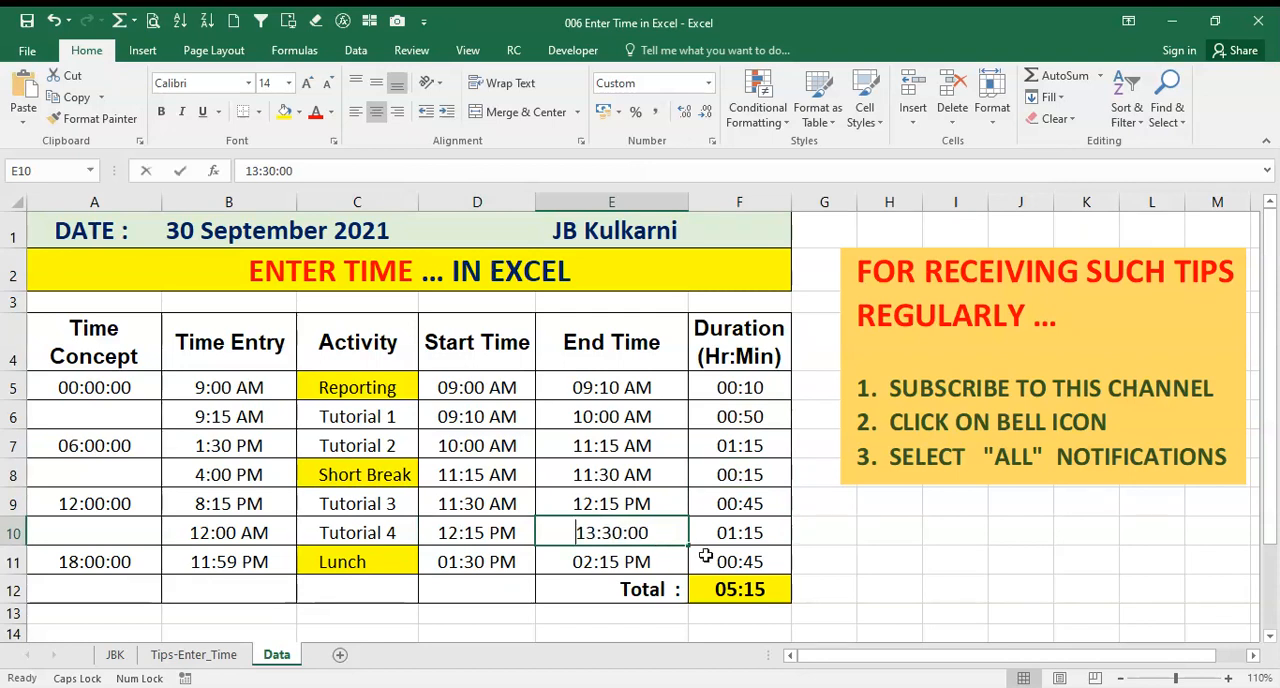
text(1.)
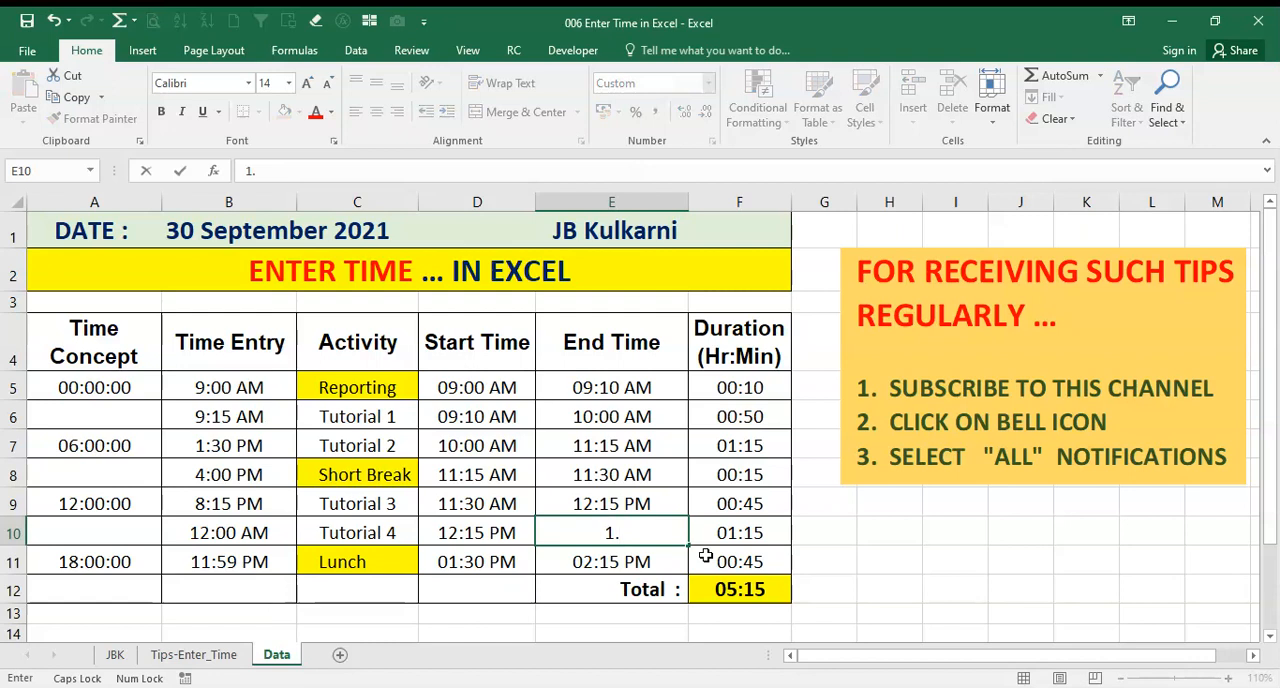
text(30 PM)
key(Return)
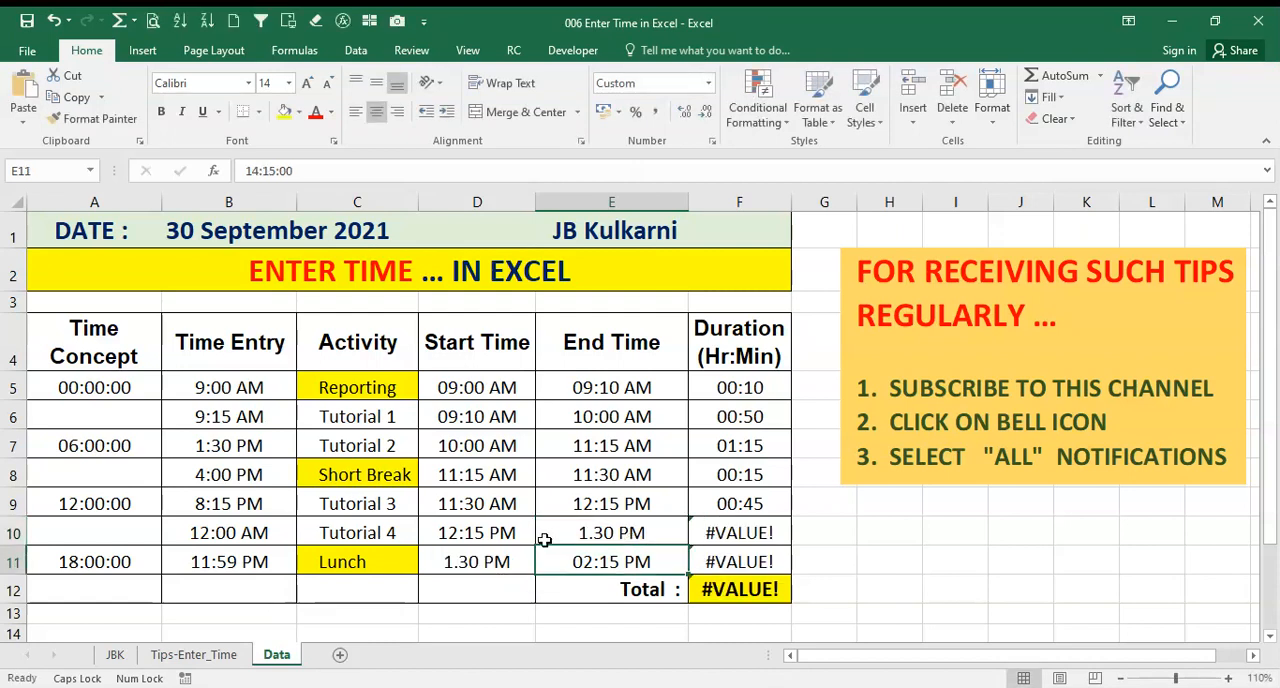
click(522, 534)
click(598, 533)
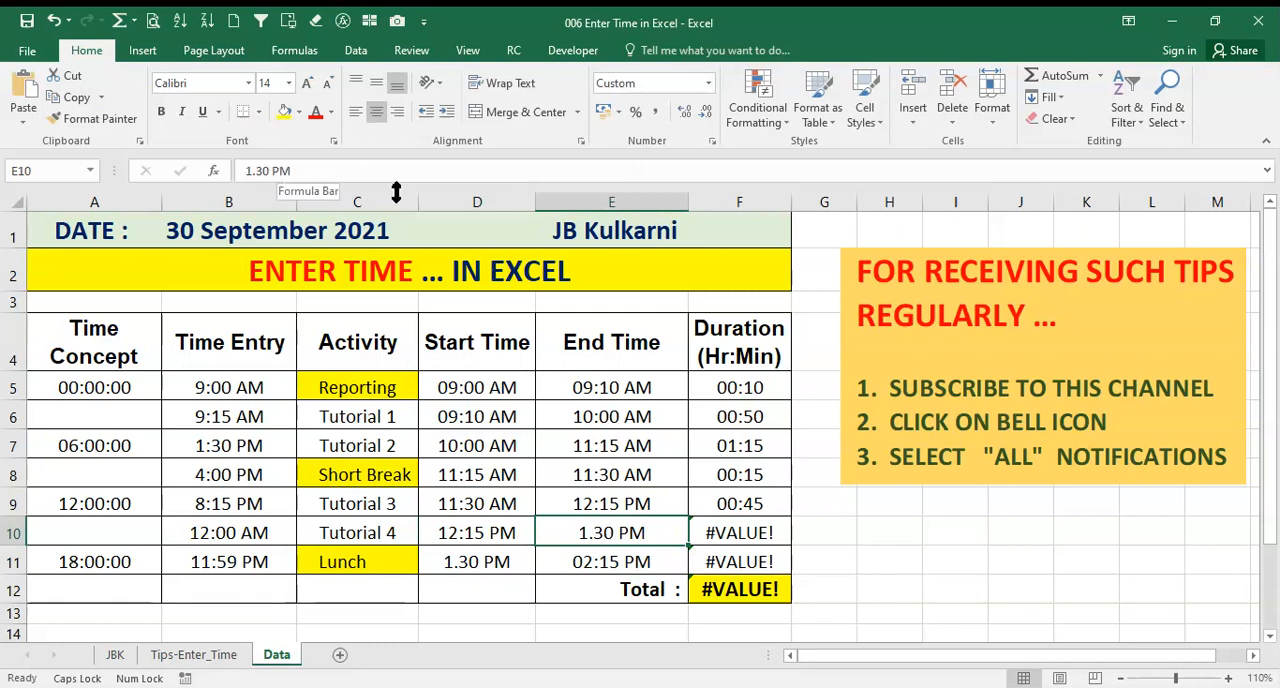
click(460, 534)
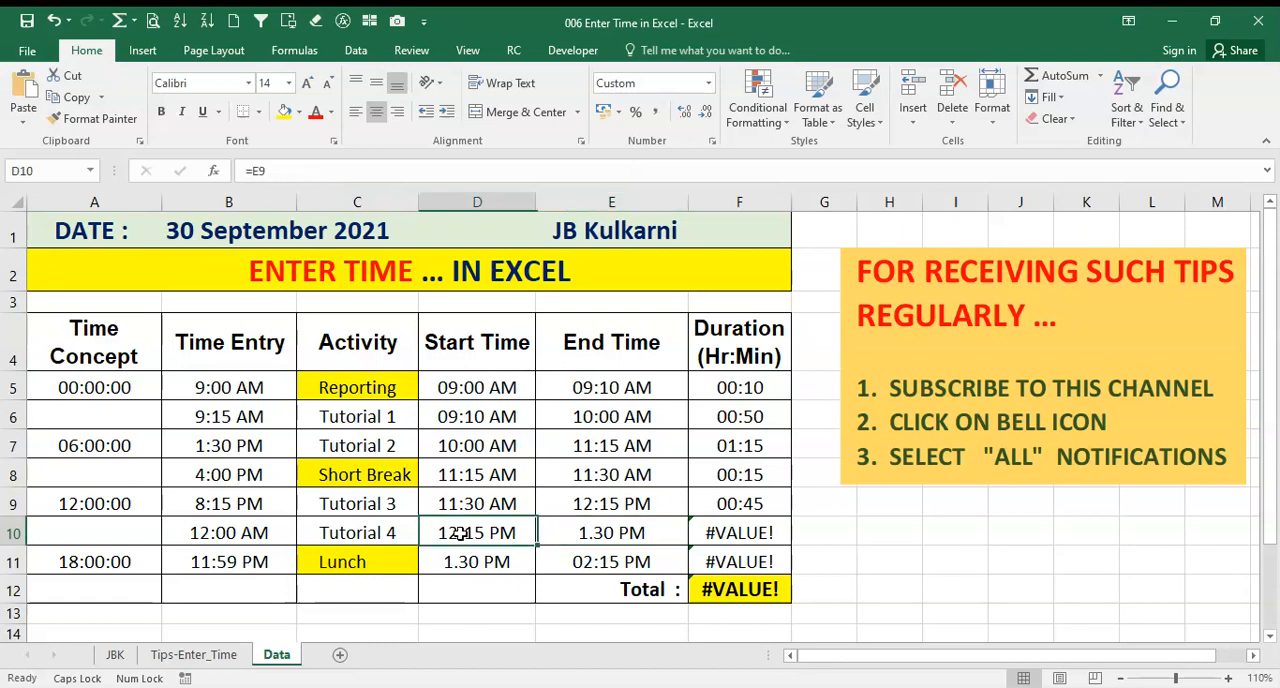
Try entering the end time in E10 with a colon but no space before the suffix, as 1:30PM
click(622, 537)
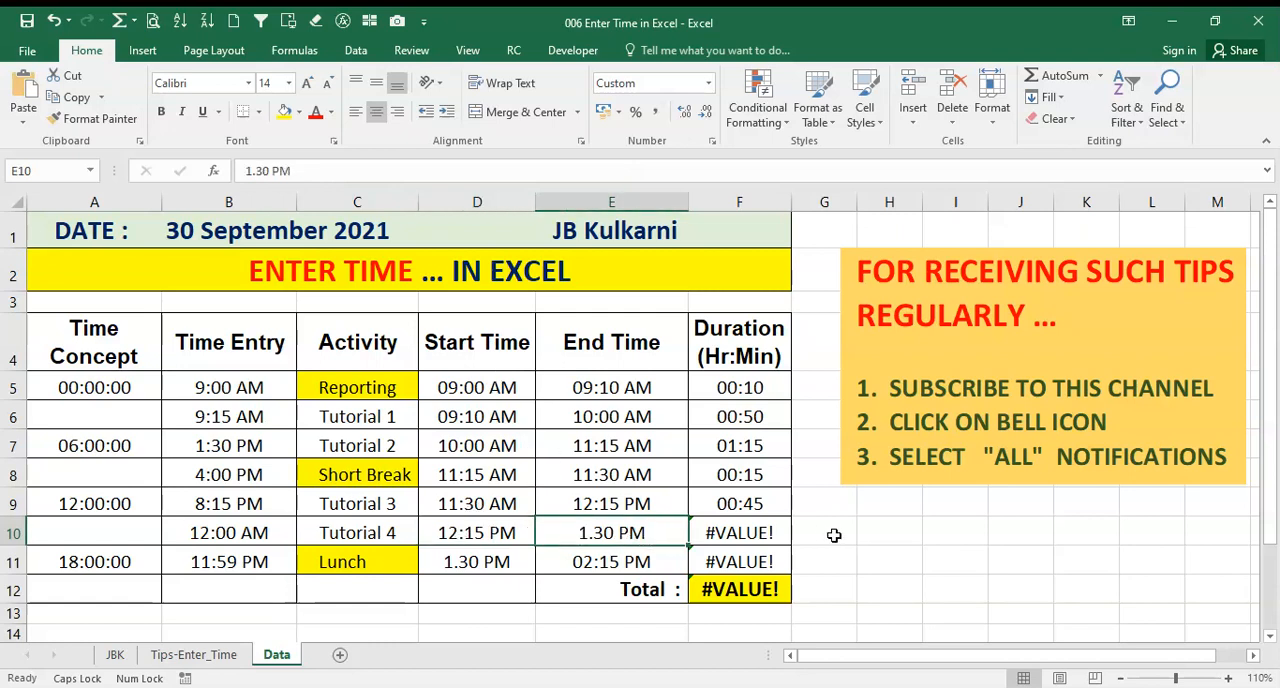
text(1:)
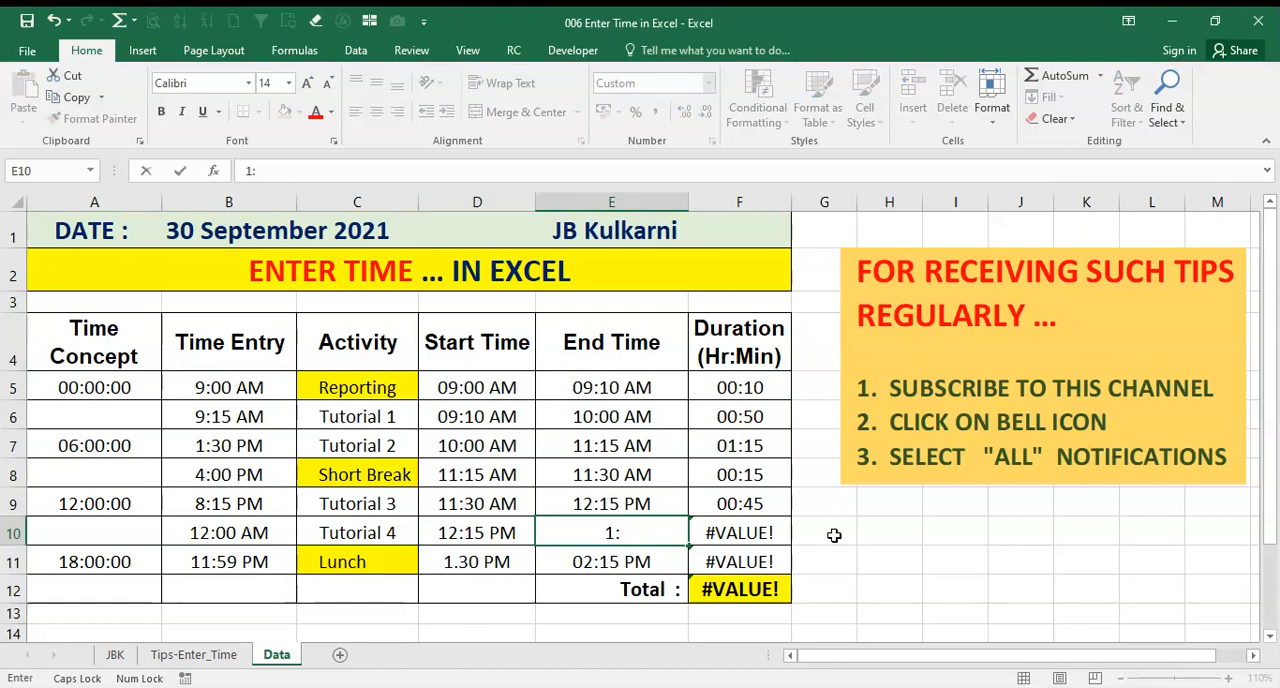
text(30 PM)
key(BackSpace)
key(BackSpace)
key(BackSpace)
text(PM)
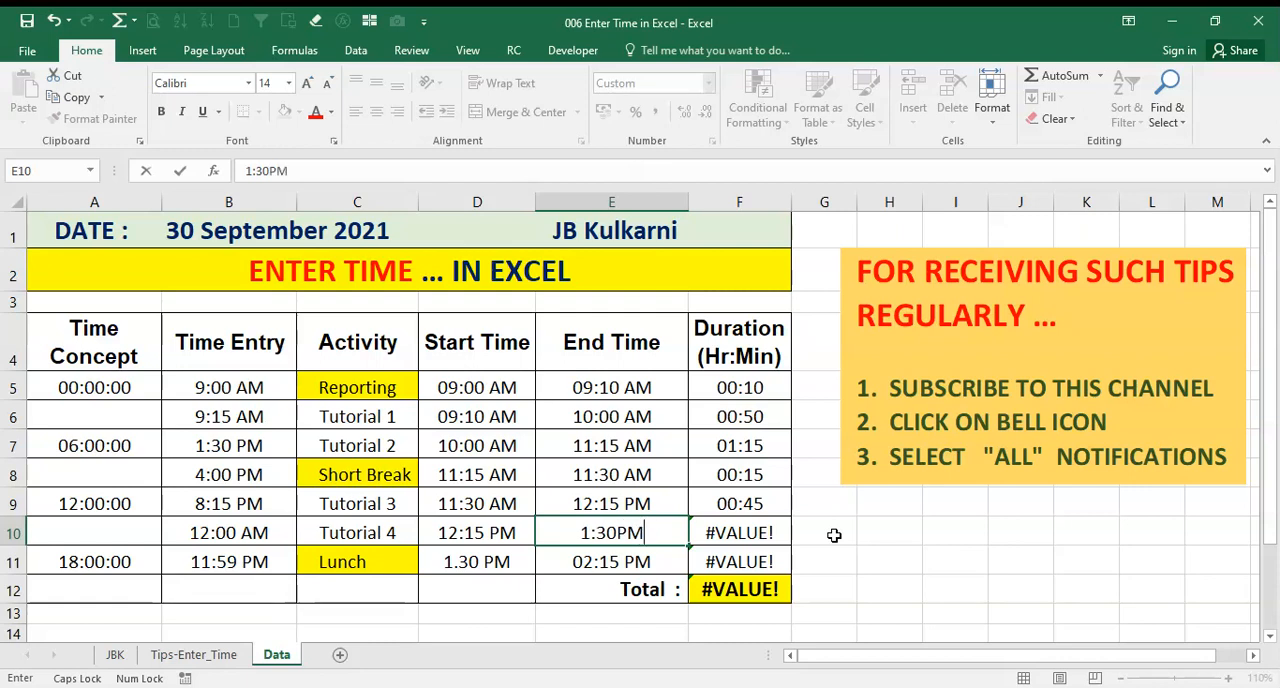
key(Return)
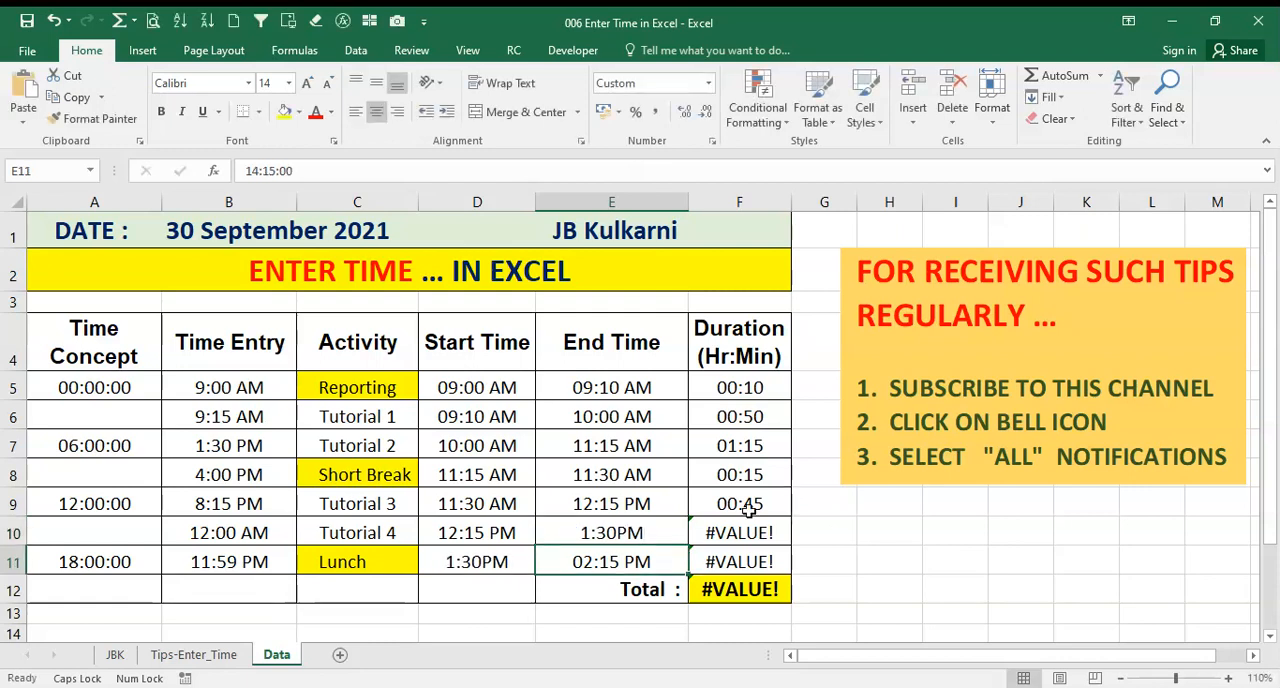
Correct the end time in cell E10 to 1:30 PM by adding a space before PM
click(612, 535)
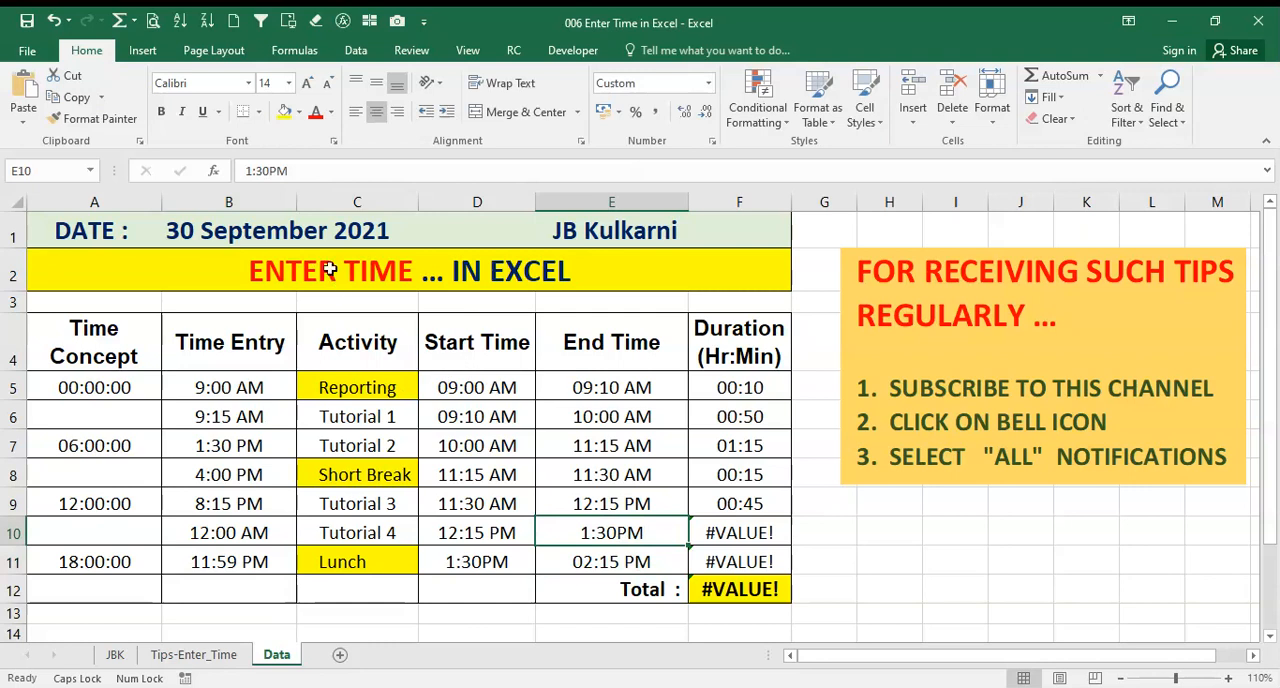
click(271, 171)
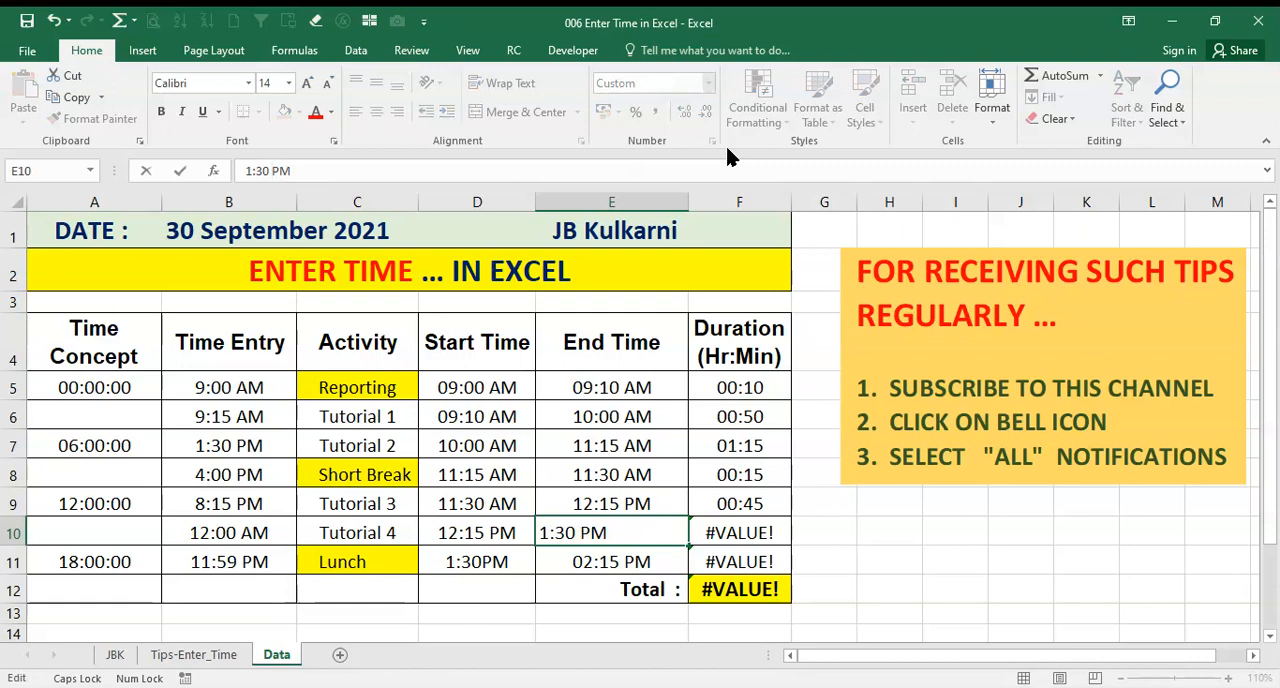
key(Return)
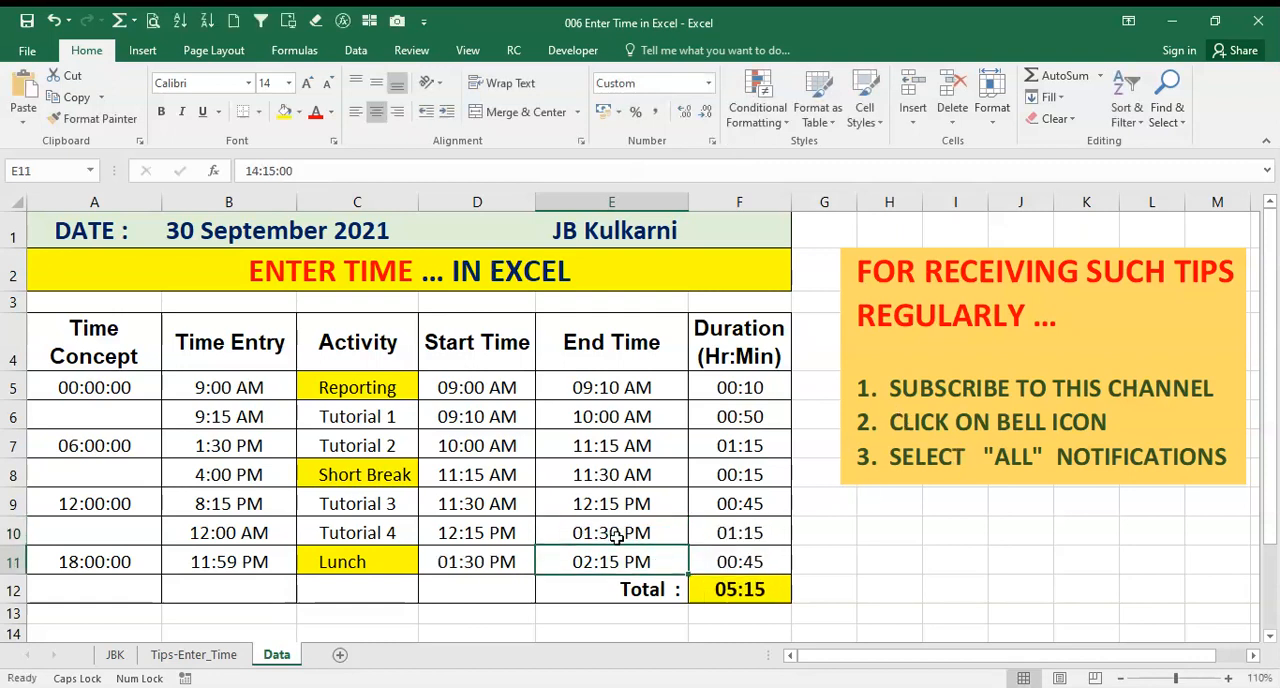
Inspect the duration formulas in F10 and F5 and the Reporting start and end times in D5 and E5
click(735, 537)
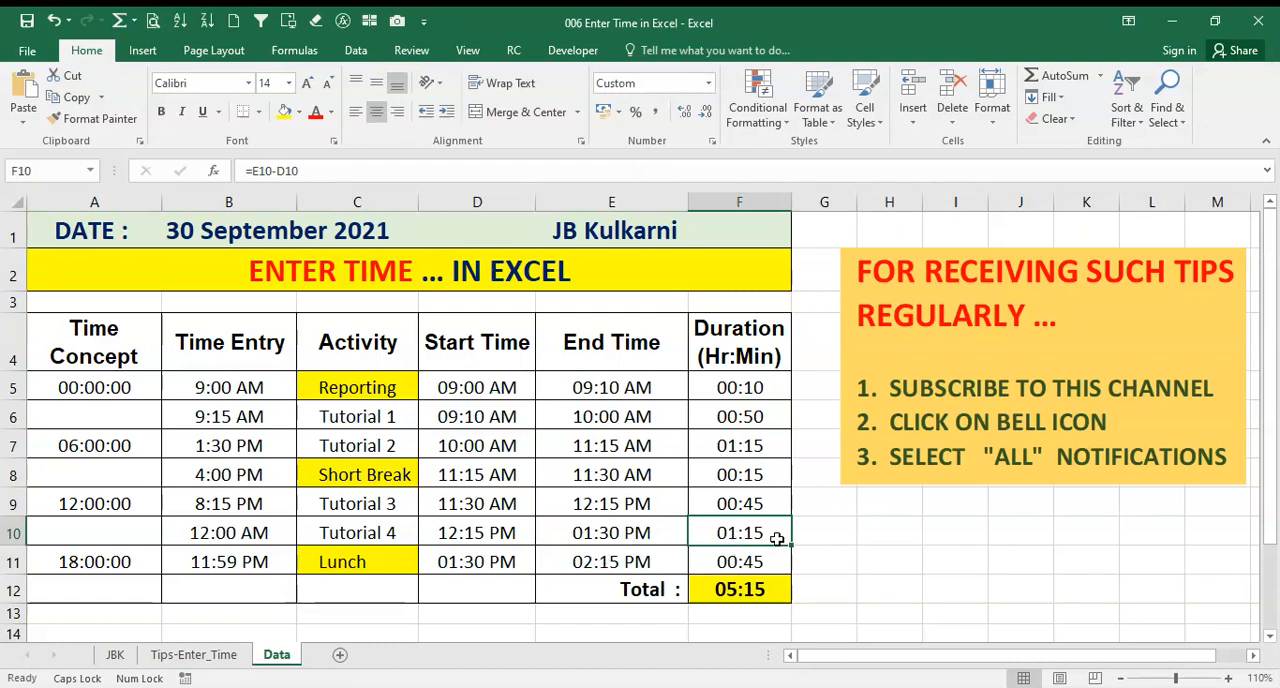
click(736, 396)
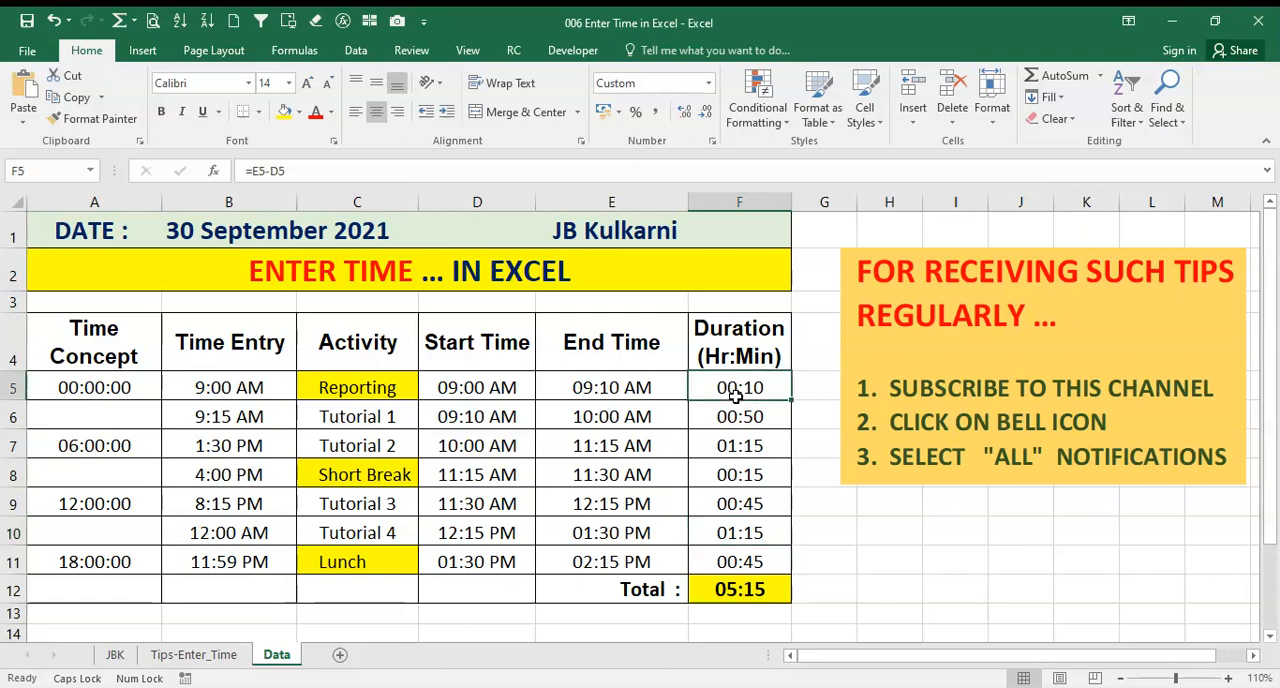
double_click(612, 400)
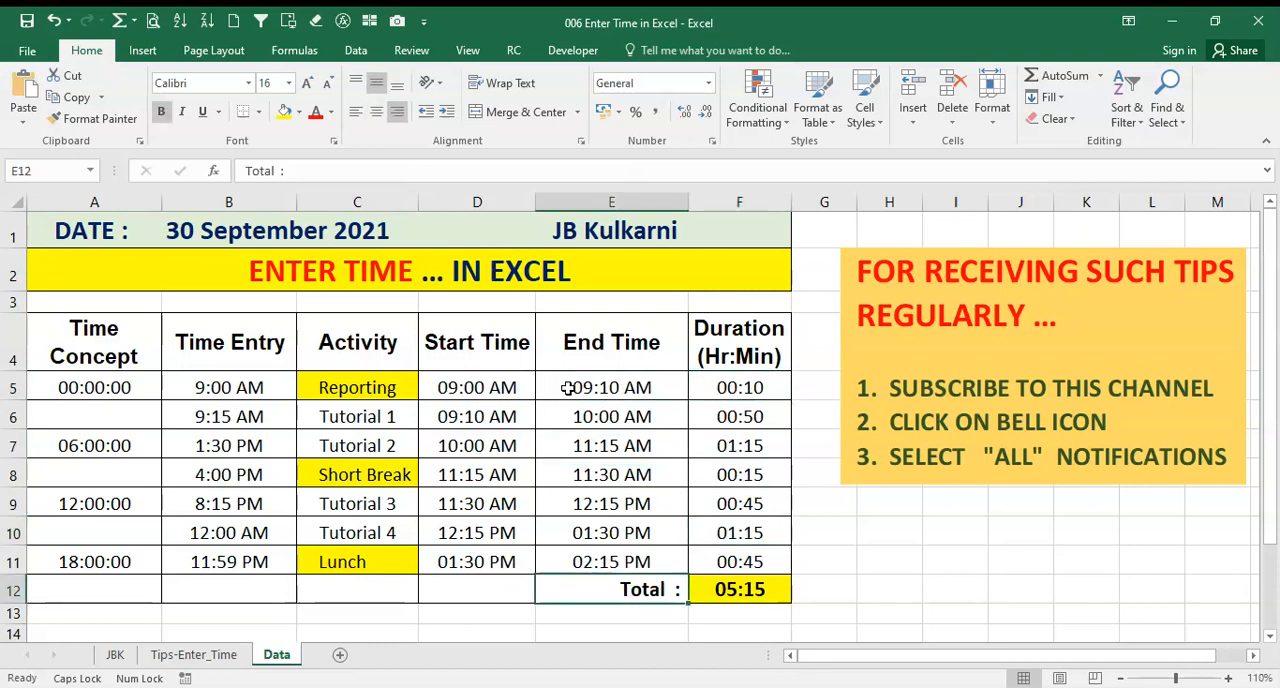
click(500, 388)
click(603, 388)
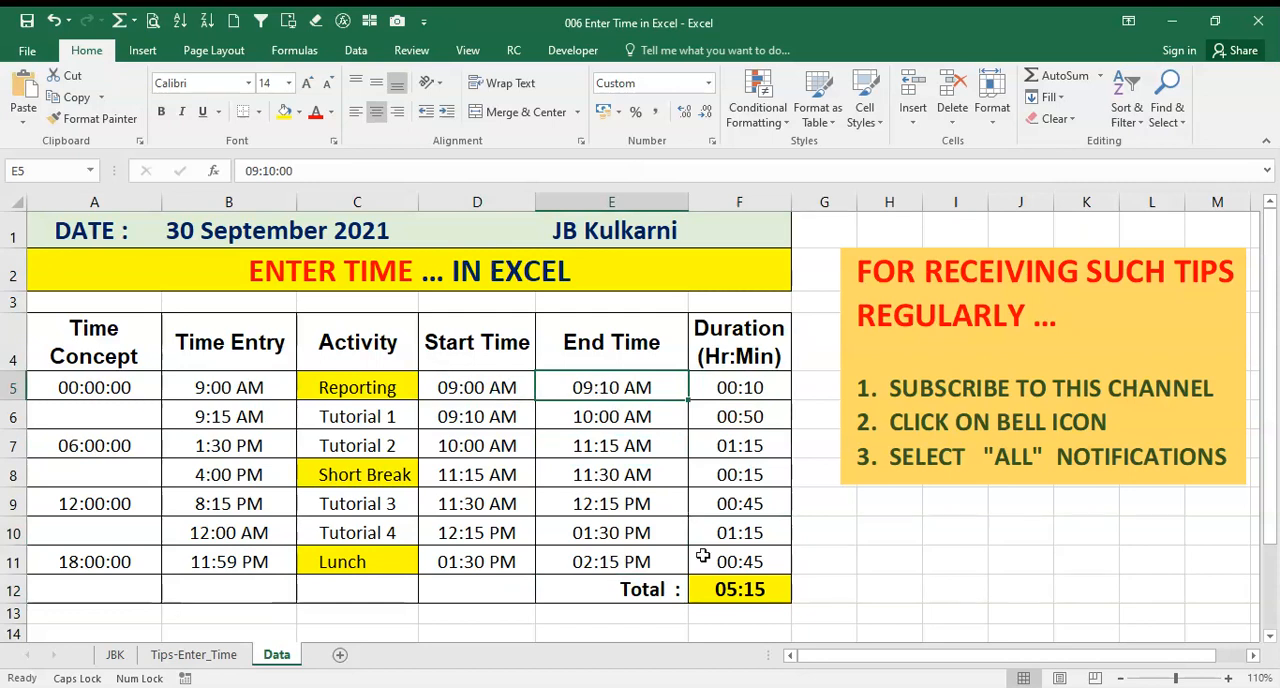
Examine the total formula in F12 against the durations in F5:F11, including the individual formulas in F10 and F11
click(740, 590)
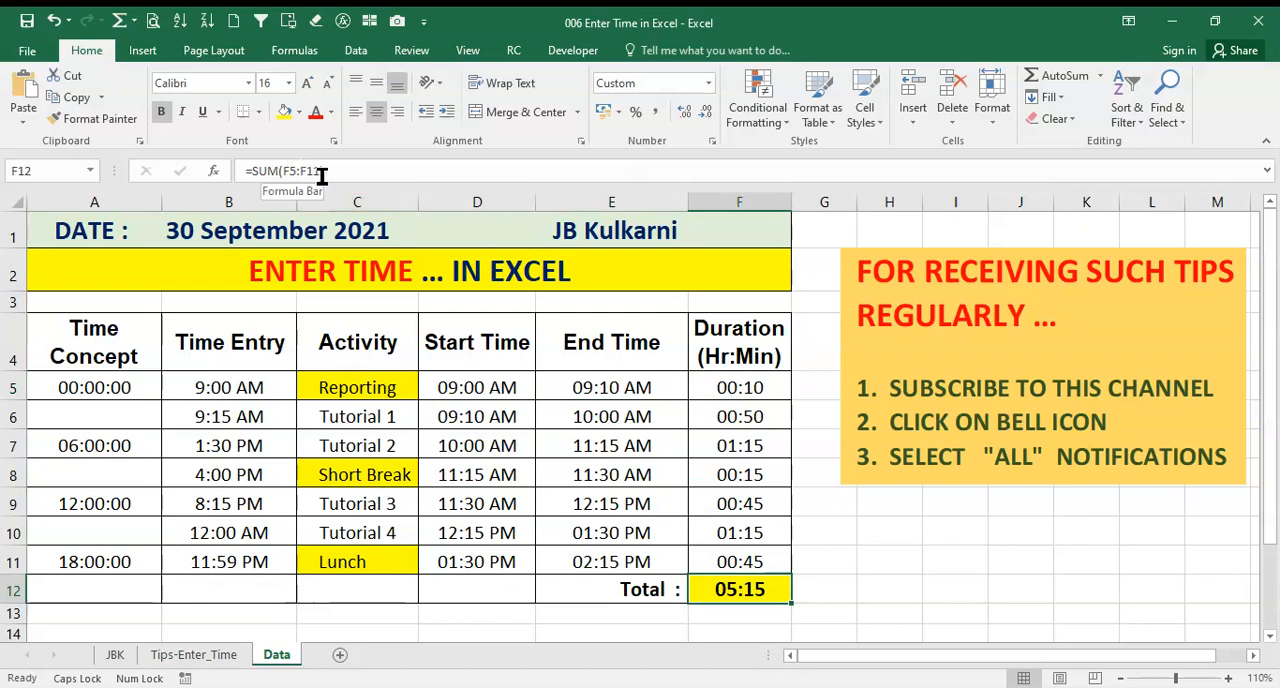
click(752, 388)
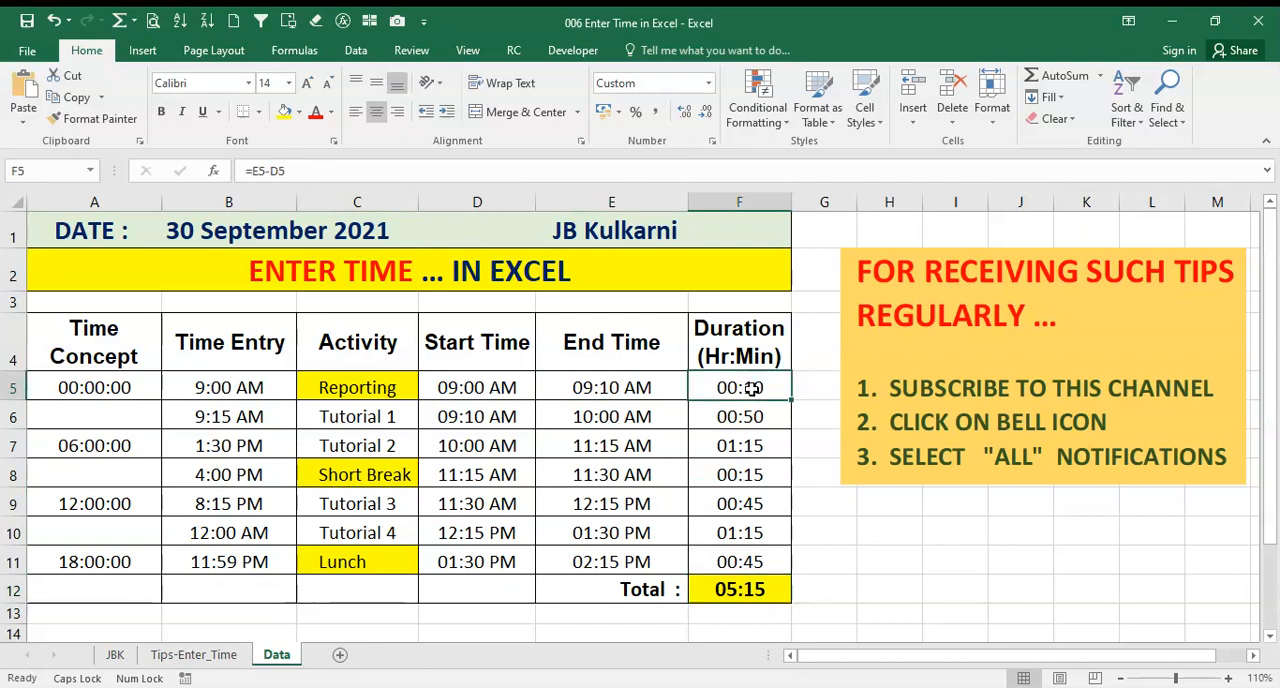
key(shift+Down)
key(shift+Down)
key(shift+Down)
key(shift+Down)
key(shift+Down)
key(shift+Down)
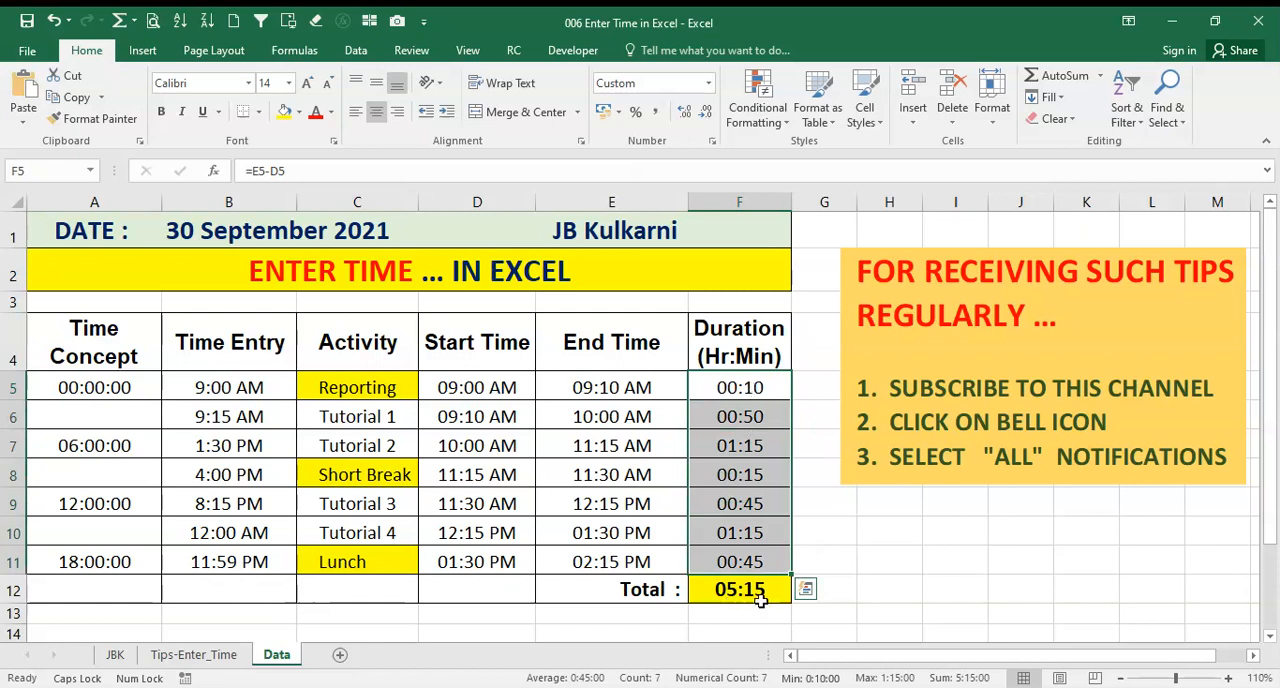
click(755, 535)
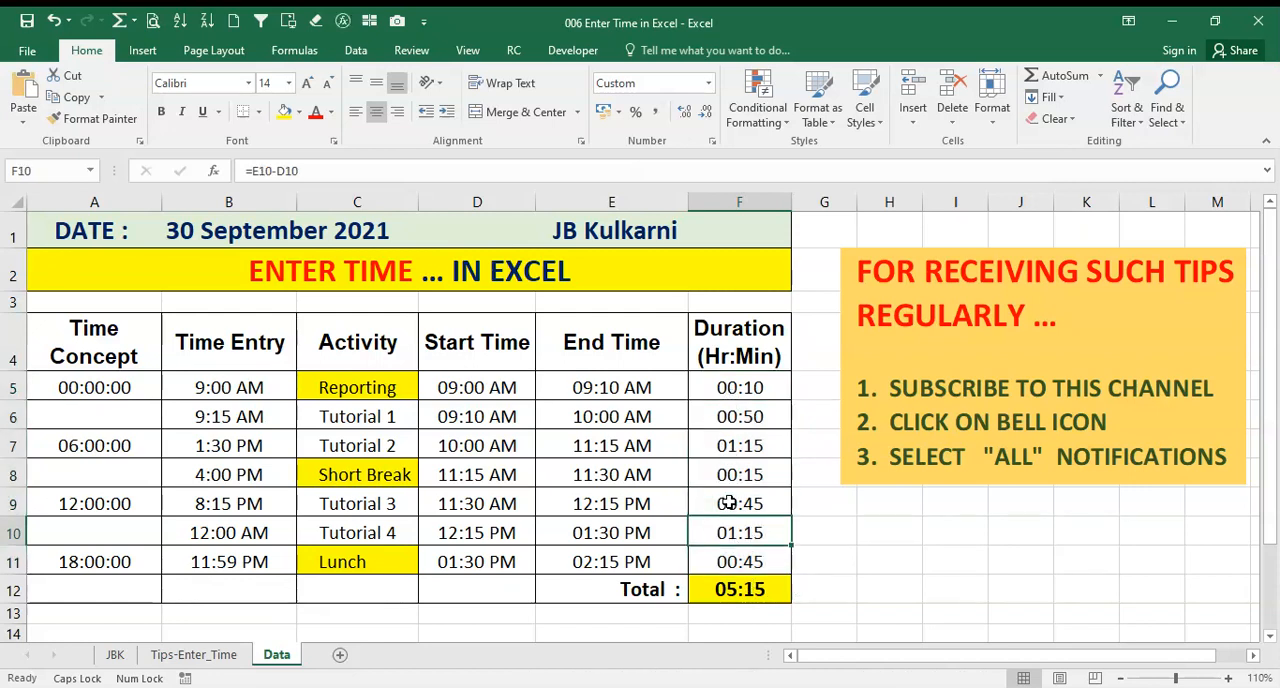
click(727, 561)
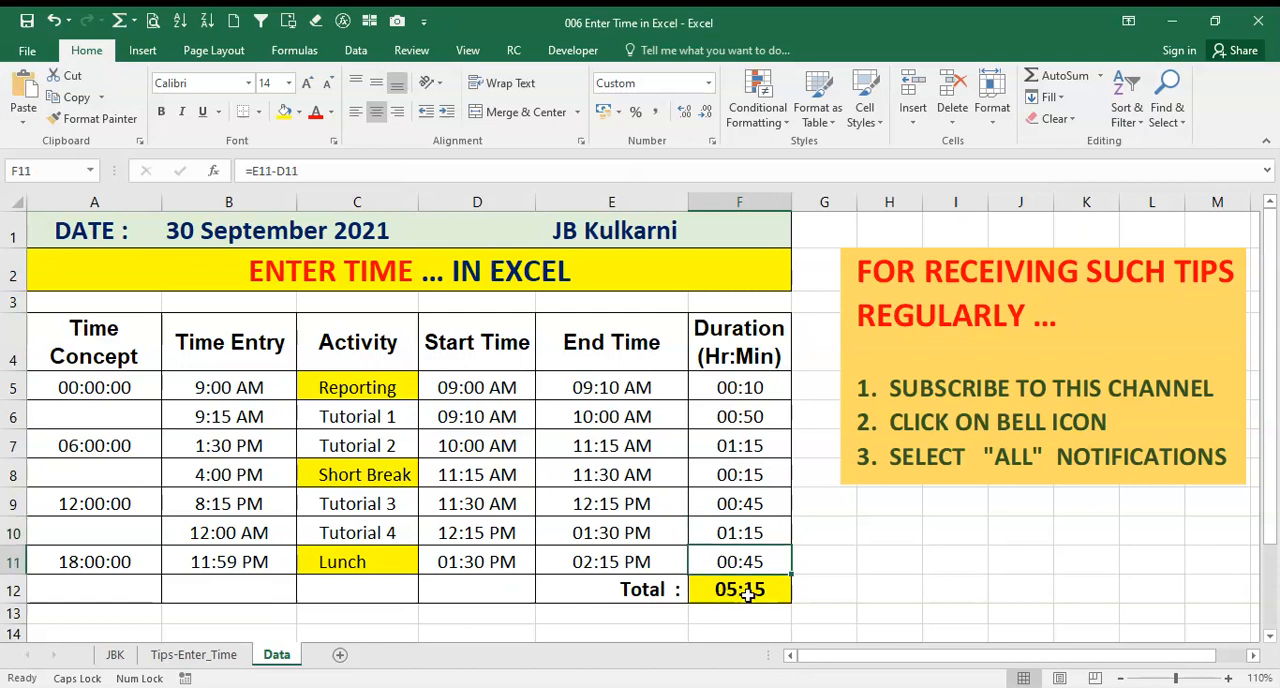
click(747, 594)
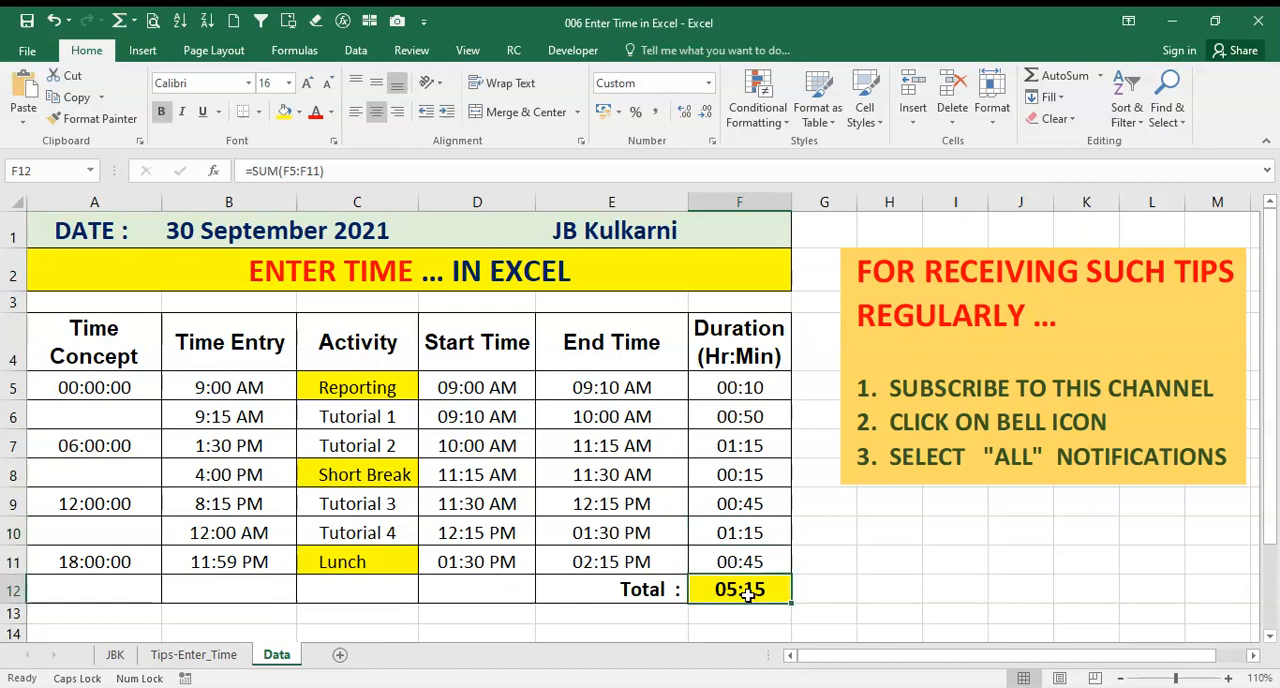
Check the stored time values of the first start time D5, last end time E11, time entry B10 and end time E9
click(447, 392)
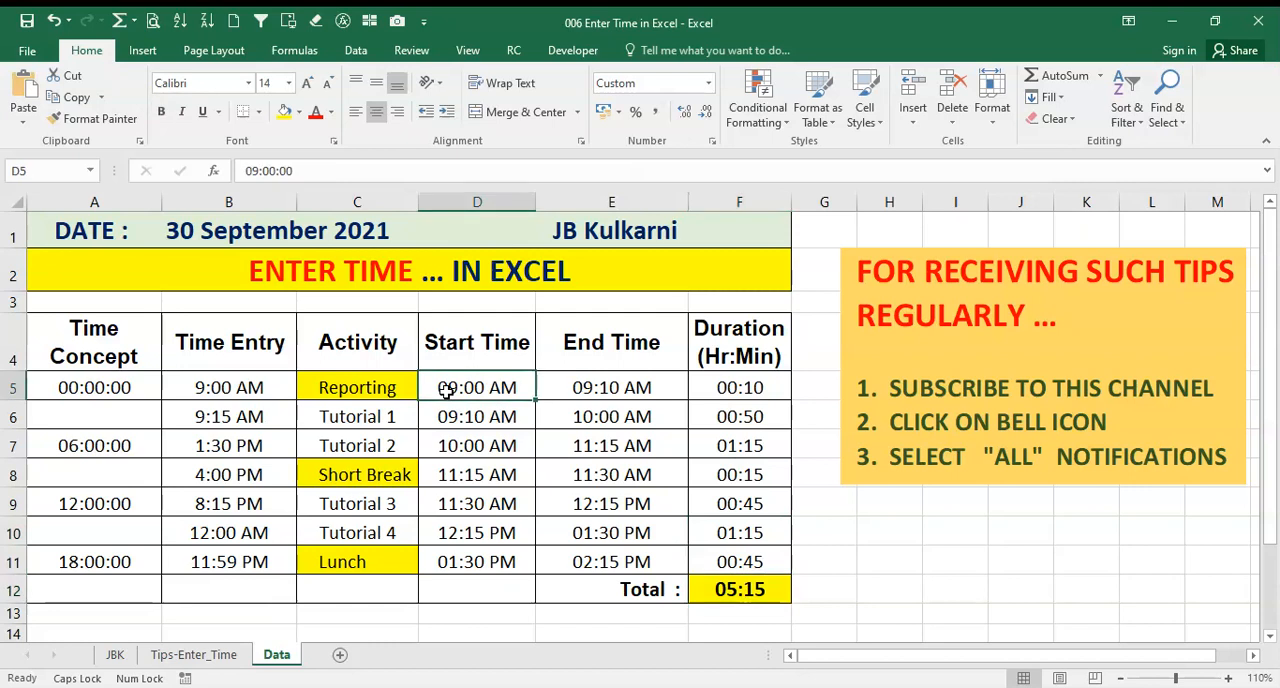
click(616, 565)
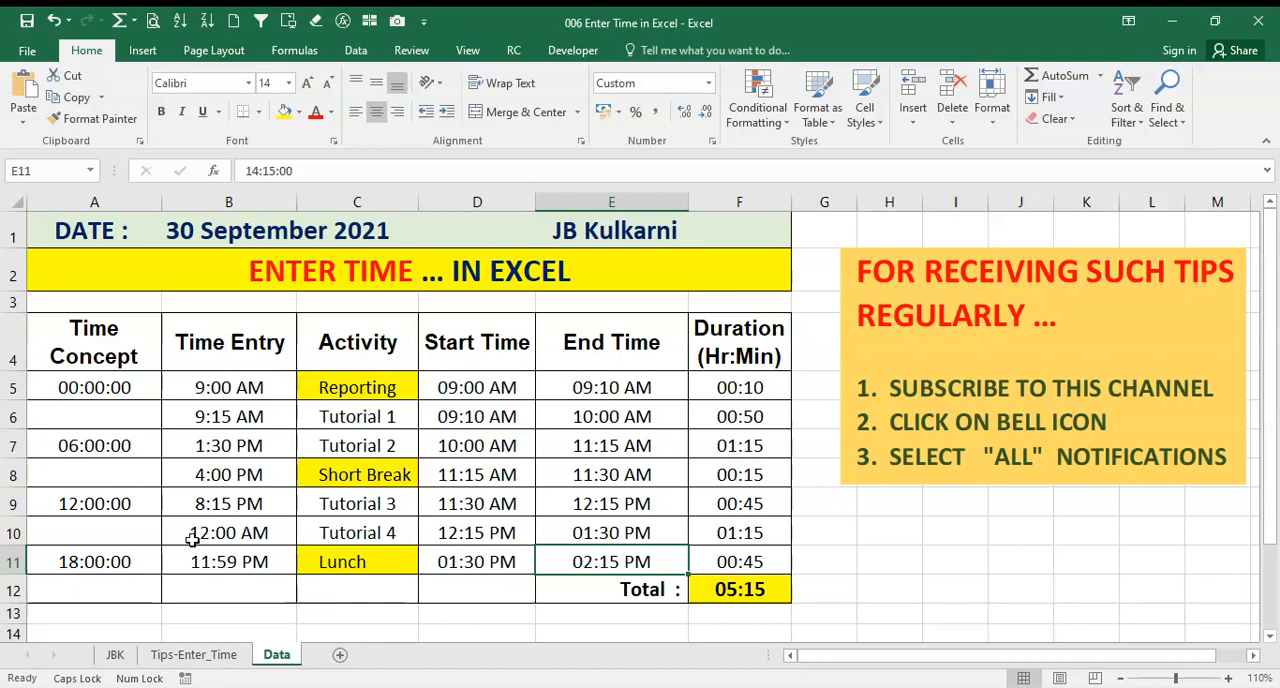
click(222, 537)
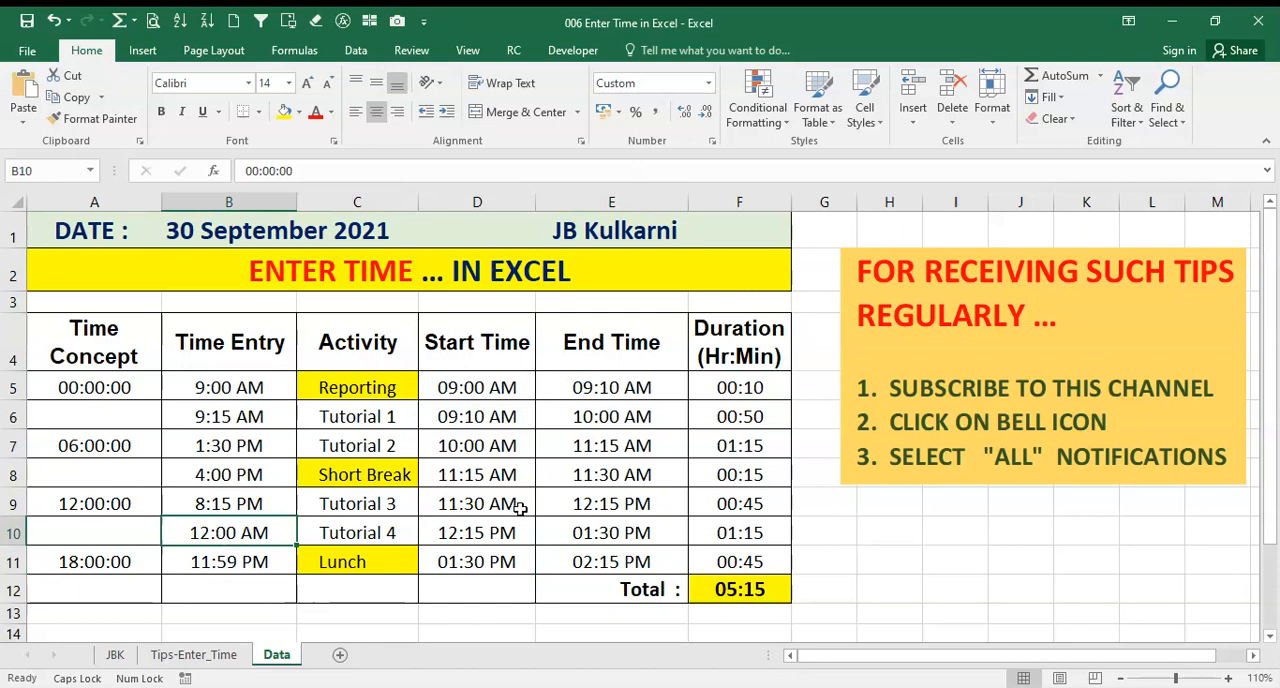
click(565, 510)
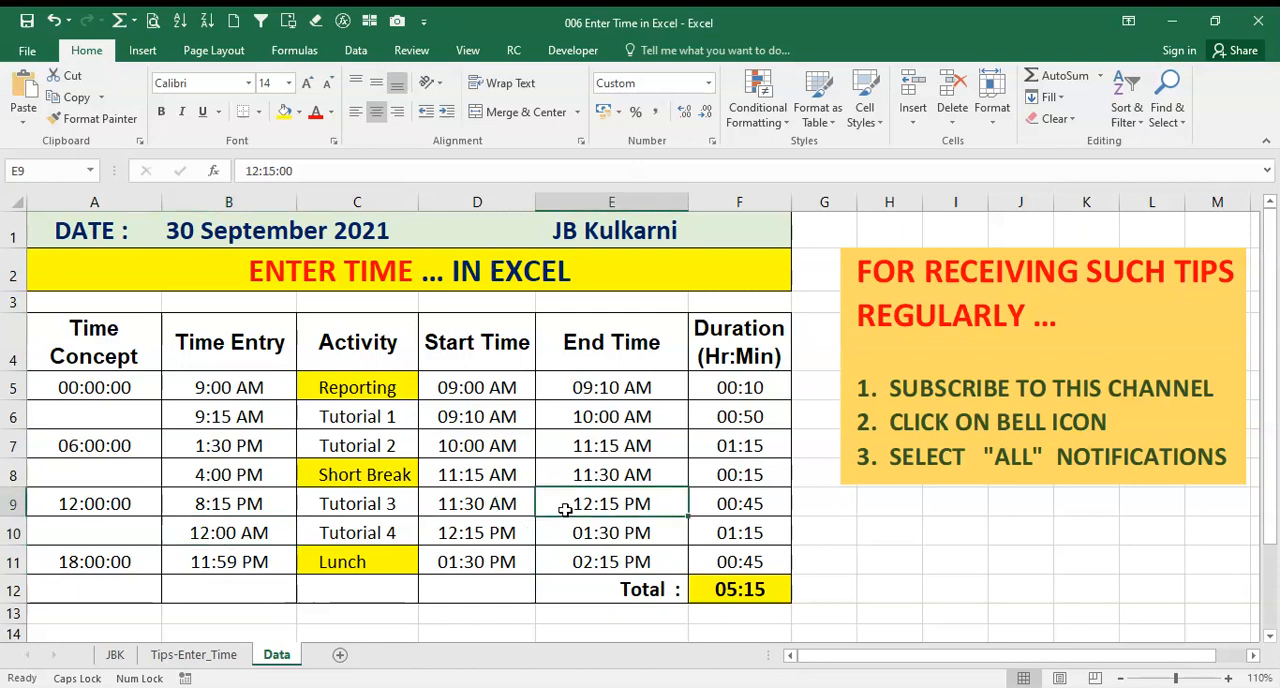